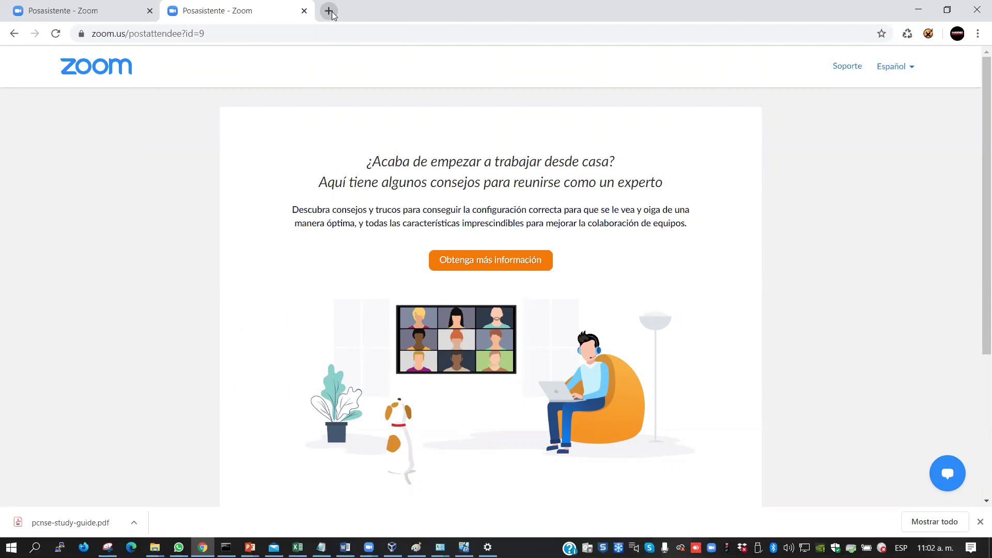
Google 'sophos XG home edition' in a new tab and open the Sophos XG Firewall Home Edition result
{"action": "left_click", "coordinate": [329, 11]}
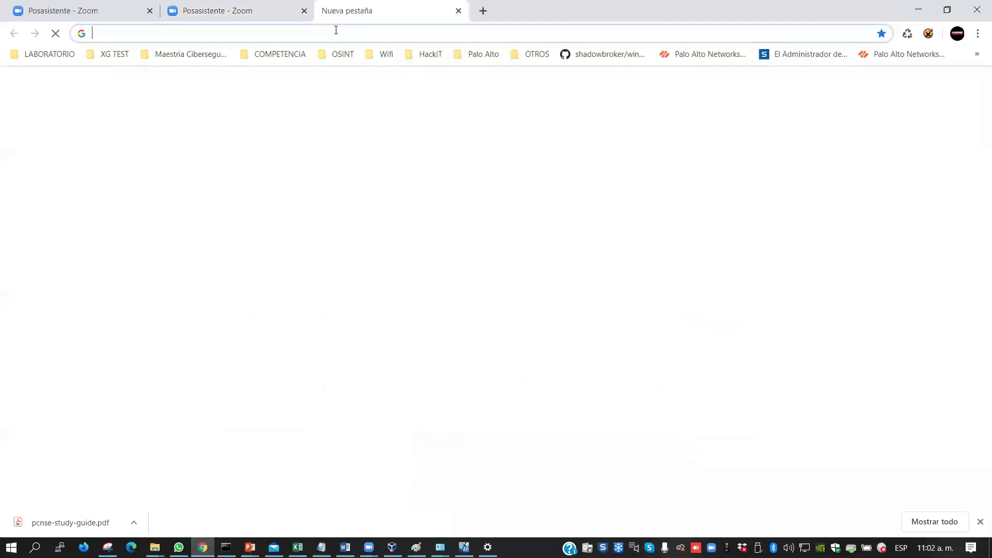
{"action": "left_click", "coordinate": [301, 36]}
{"action": "type", "text": "sopho"}
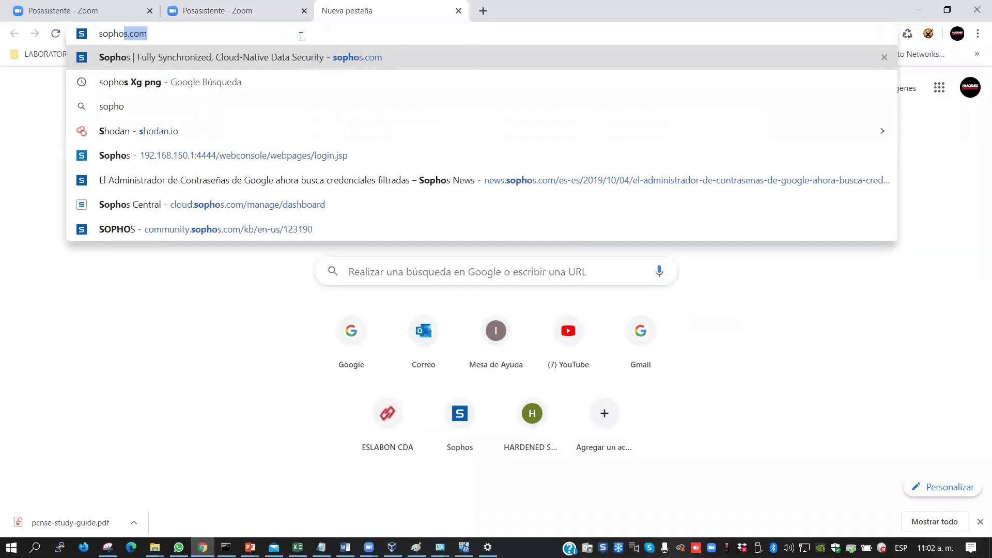
{"action": "type", "text": "s XG ho"}
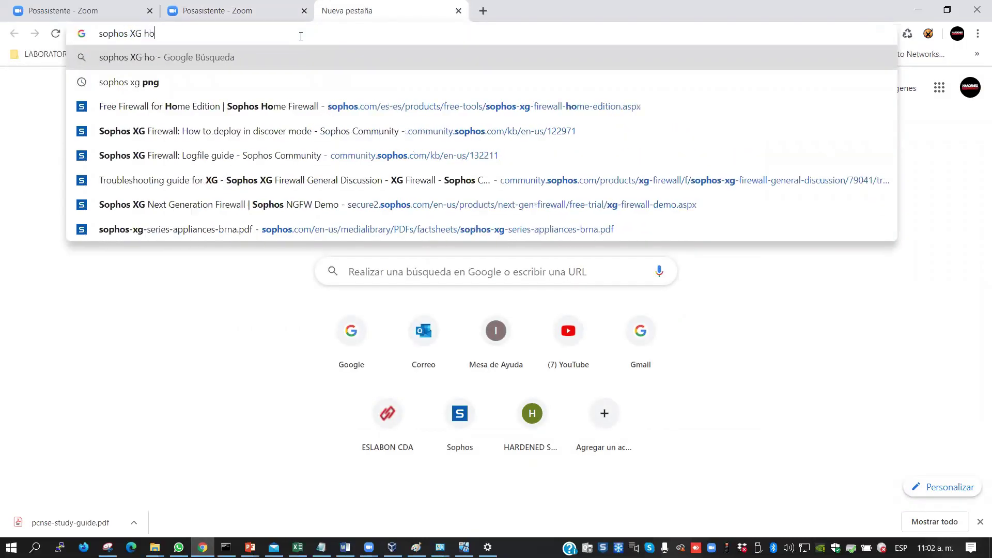
{"action": "type", "text": "me edition"}
{"action": "key", "text": "Return"}
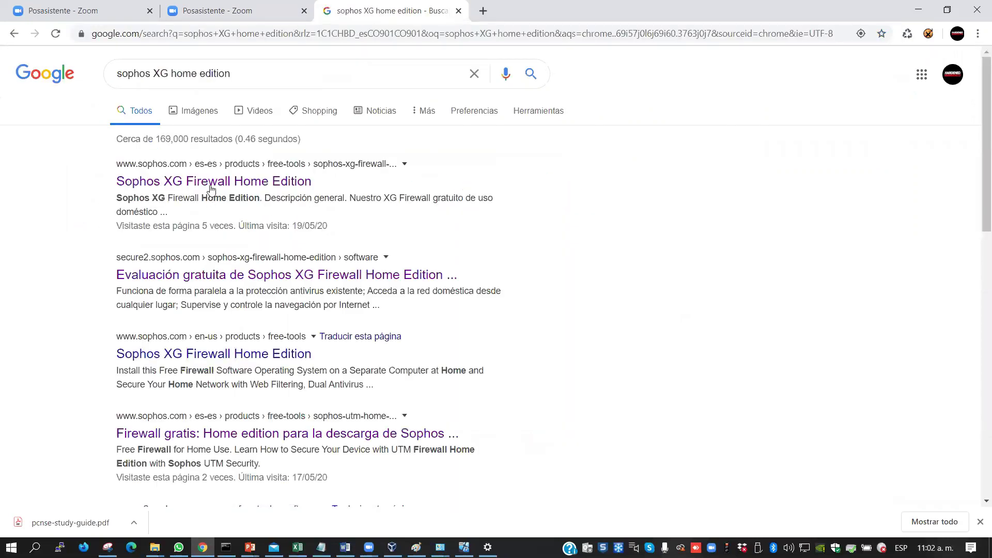
{"action": "left_click", "coordinate": [200, 185]}
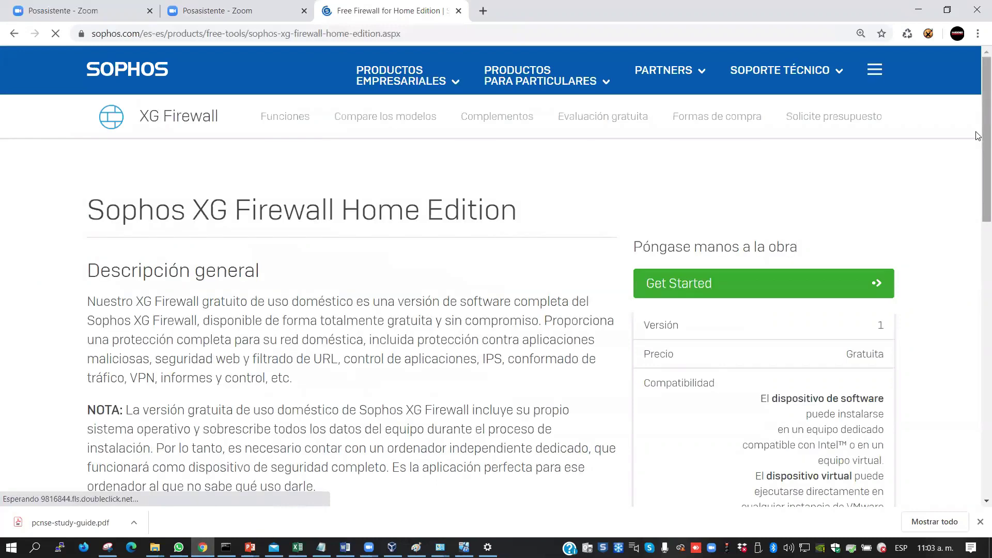
Read down the Home Edition page, highlight its 4-core / 6 GB RAM limit, then return to the top
{"action": "scroll", "coordinate": [977, 104], "scroll_direction": "down", "scroll_amount": 1}
{"action": "scroll", "coordinate": [977, 105], "scroll_direction": "down", "scroll_amount": 1}
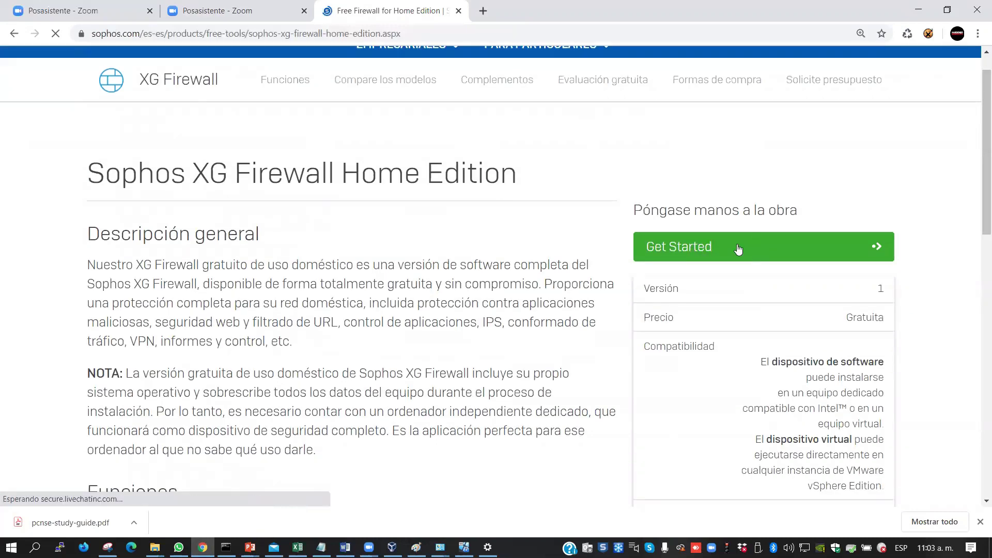
{"action": "left_click_drag", "start_coordinate": [977, 145], "coordinate": [977, 342]}
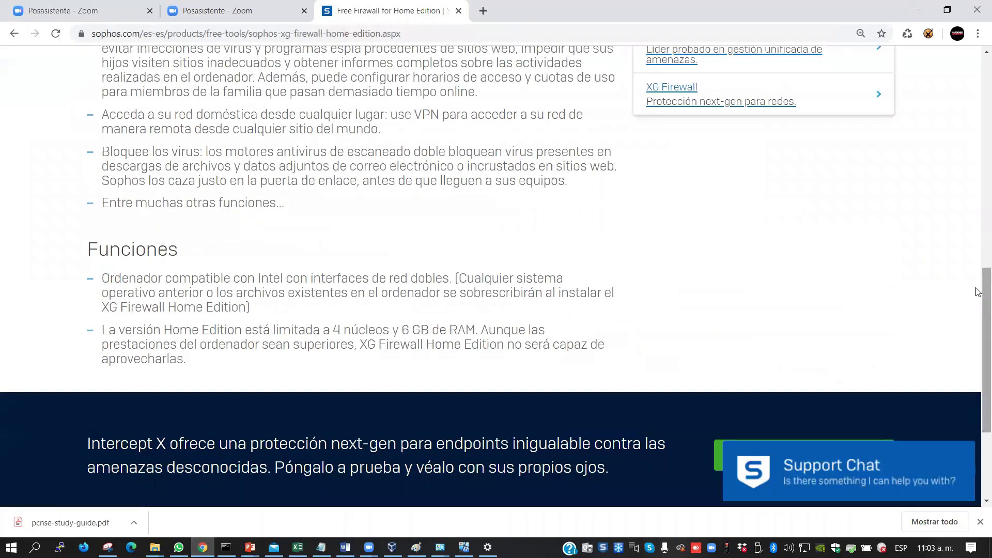
{"action": "left_click_drag", "start_coordinate": [333, 330], "coordinate": [475, 326]}
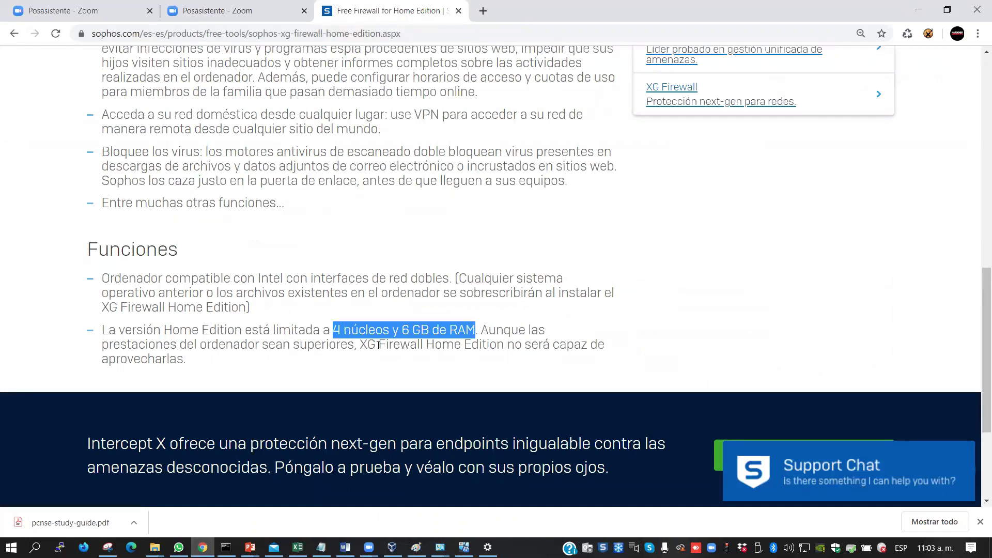
{"action": "left_click", "coordinate": [335, 328]}
{"action": "left_click_drag", "start_coordinate": [334, 328], "coordinate": [431, 330]}
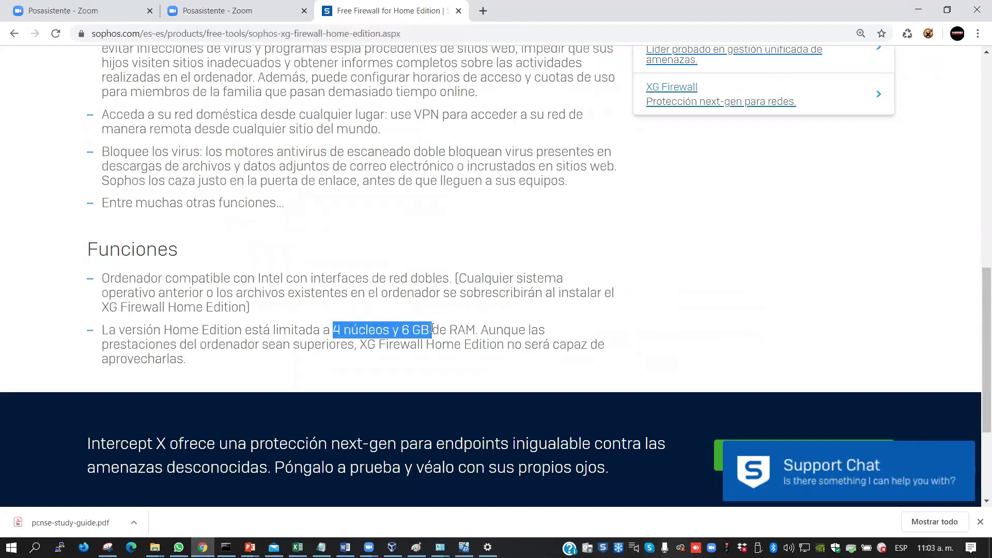
{"action": "left_click", "coordinate": [524, 330]}
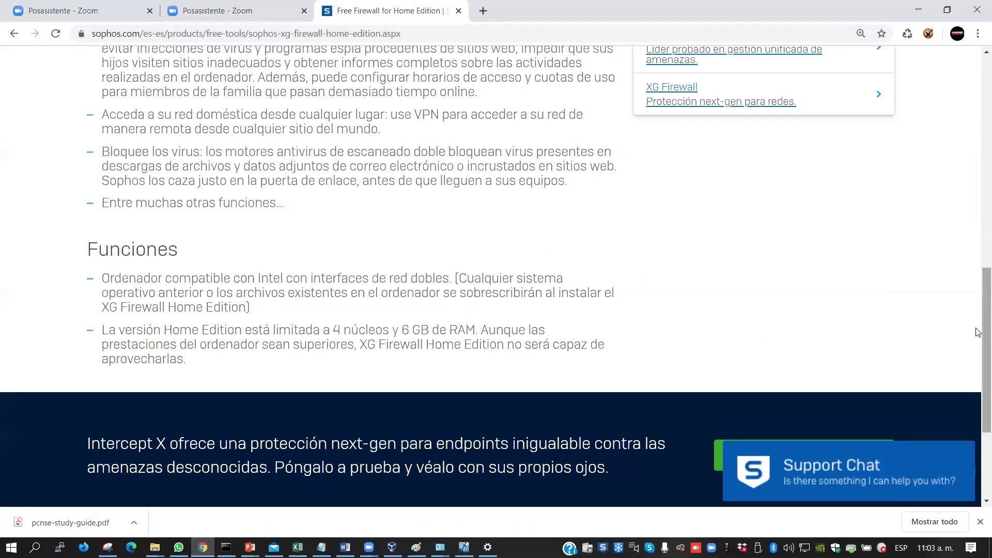
{"action": "scroll", "coordinate": [977, 301], "scroll_direction": "up", "scroll_amount": 1}
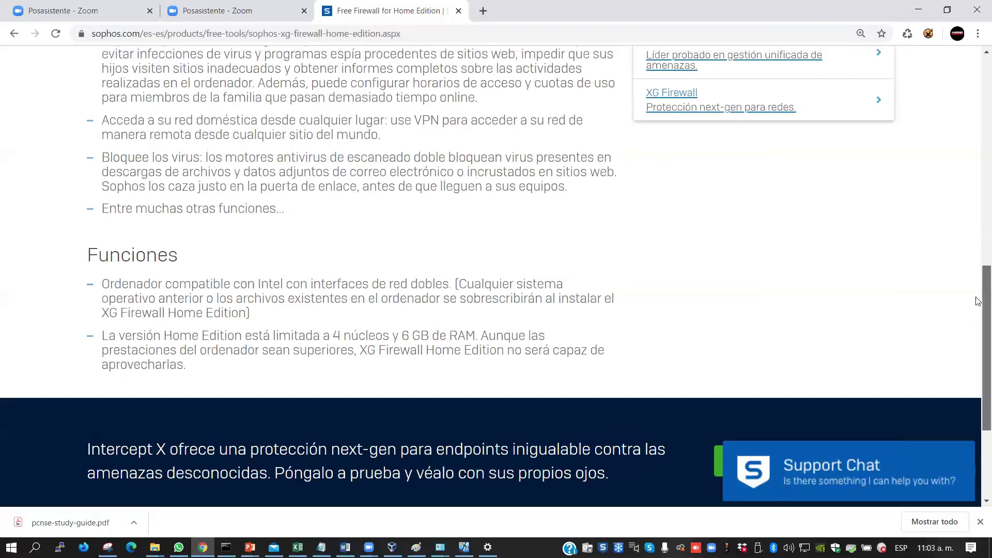
{"action": "scroll", "coordinate": [977, 301], "scroll_direction": "up", "scroll_amount": 8}
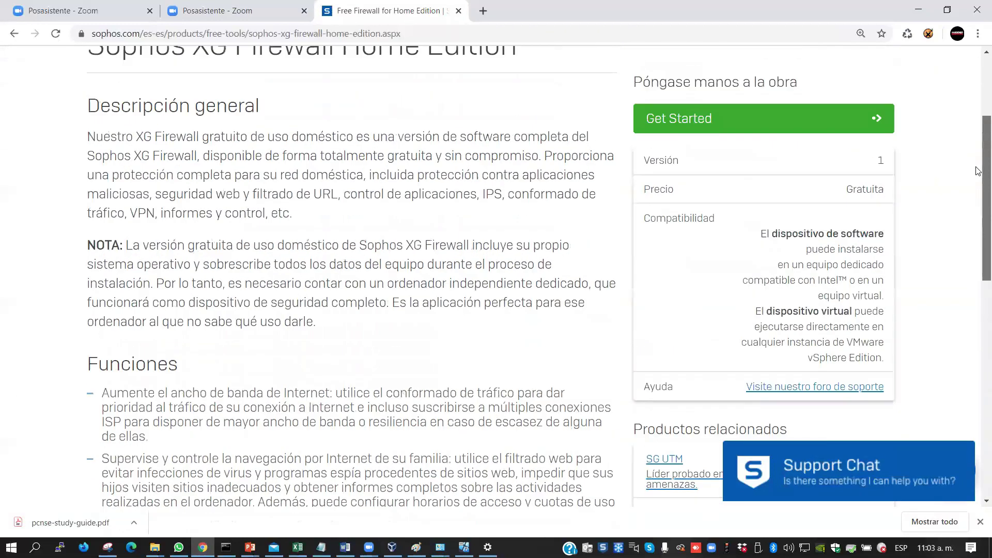
{"action": "scroll", "coordinate": [978, 171], "scroll_direction": "up", "scroll_amount": 2}
Open the Get Started form and fill in the first and last name
{"action": "left_click", "coordinate": [823, 209]}
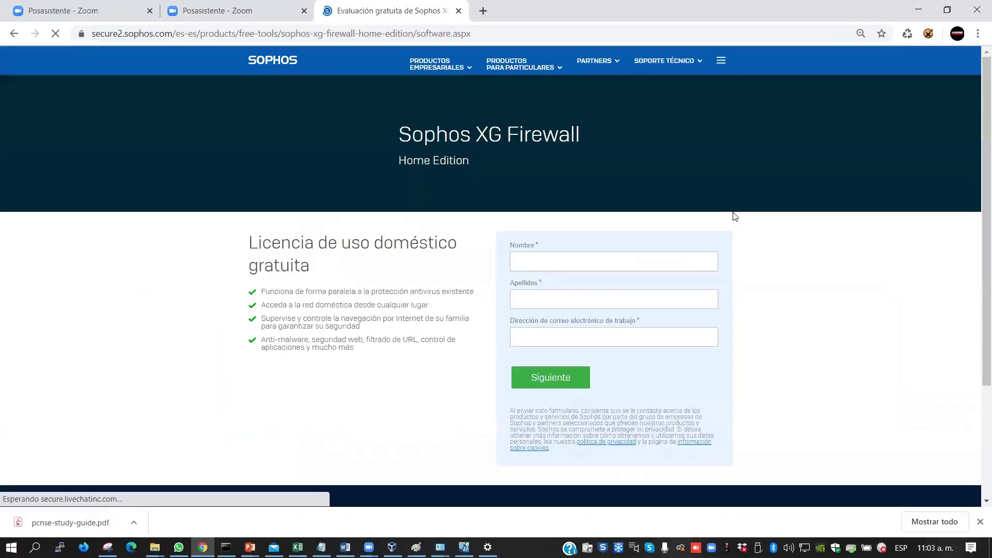
{"action": "left_click", "coordinate": [537, 258]}
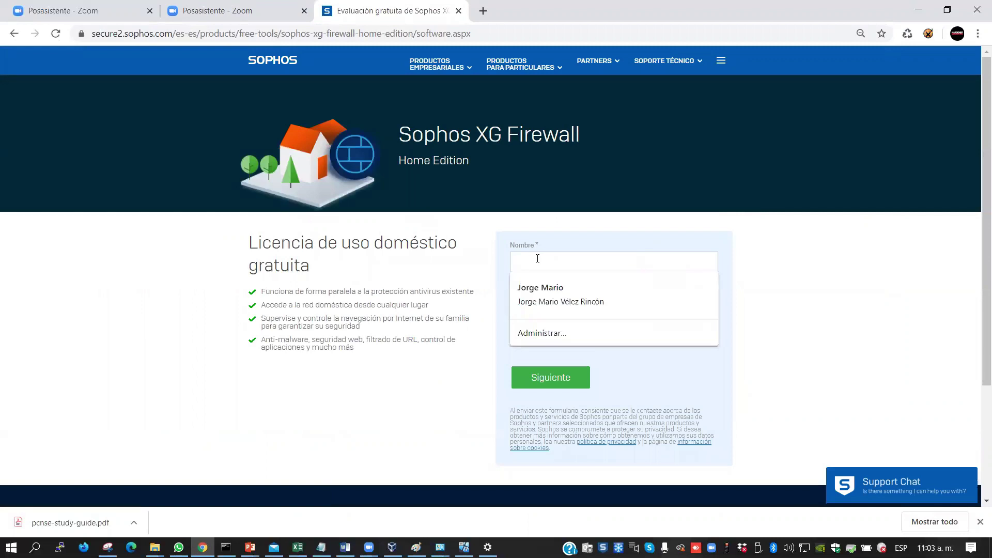
{"action": "left_click", "coordinate": [560, 305]}
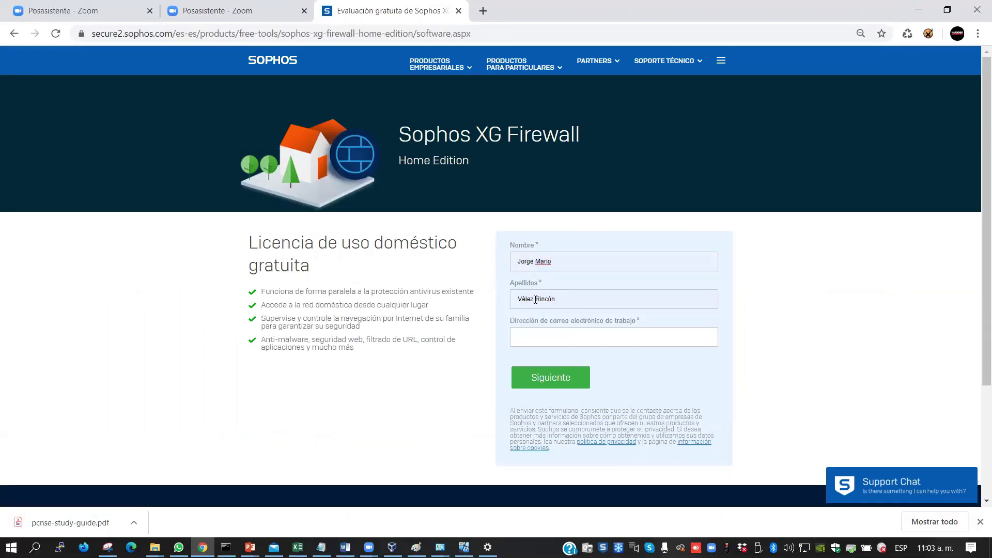
Enter the work e-mail address and submit the free licence request form
{"action": "left_click", "coordinate": [612, 339]}
{"action": "left_click", "coordinate": [540, 382]}
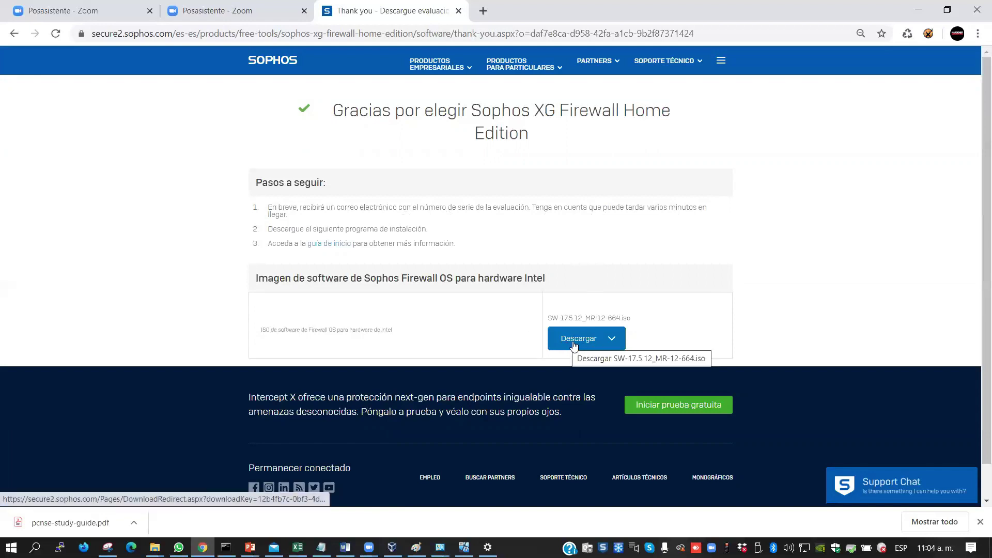
{"action": "left_click_drag", "start_coordinate": [407, 336], "coordinate": [337, 329]}
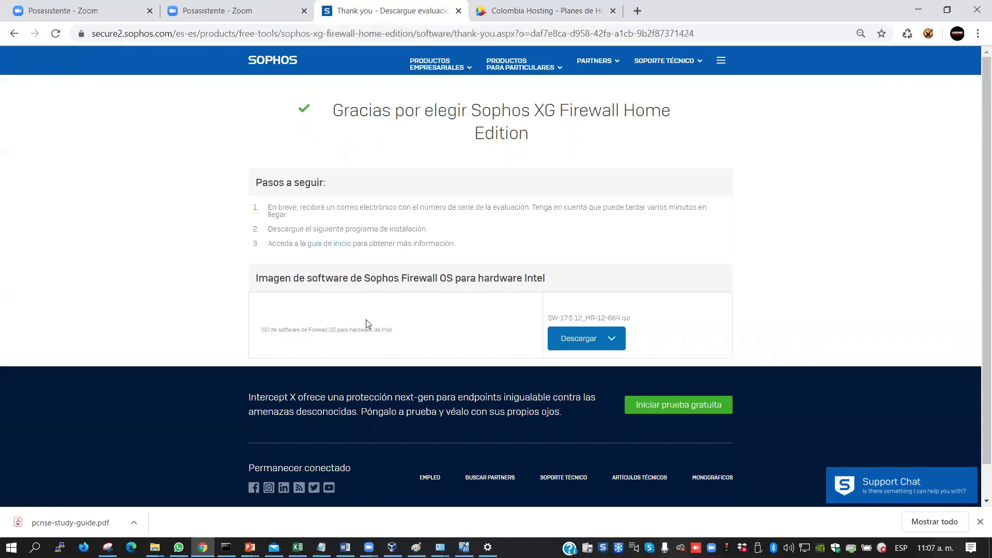
Download the Firewall OS ISO, accepting the licence agreement and privacy policy on the EULA page
{"action": "left_click", "coordinate": [568, 343]}
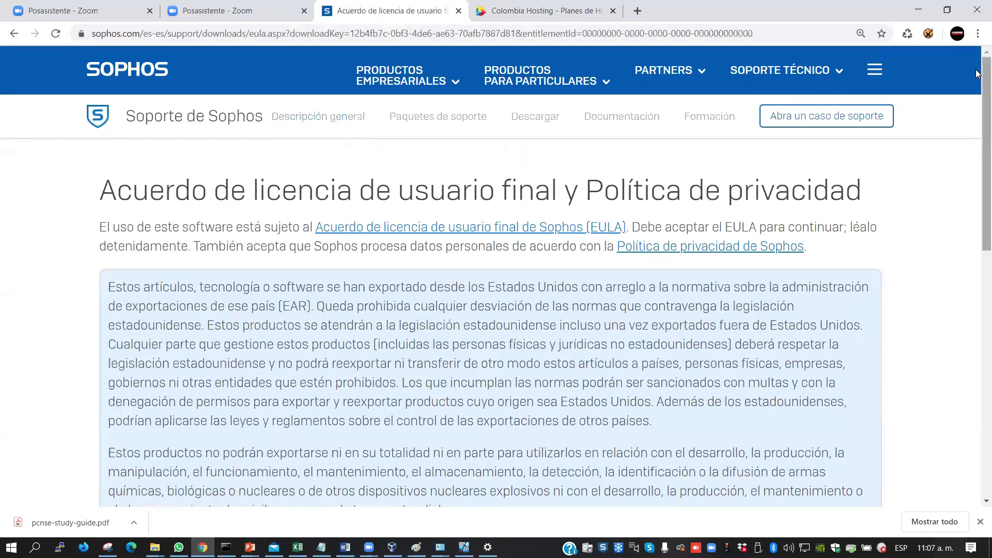
{"action": "scroll", "coordinate": [977, 100], "scroll_direction": "down", "scroll_amount": 1}
{"action": "scroll", "coordinate": [976, 97], "scroll_direction": "down", "scroll_amount": 2}
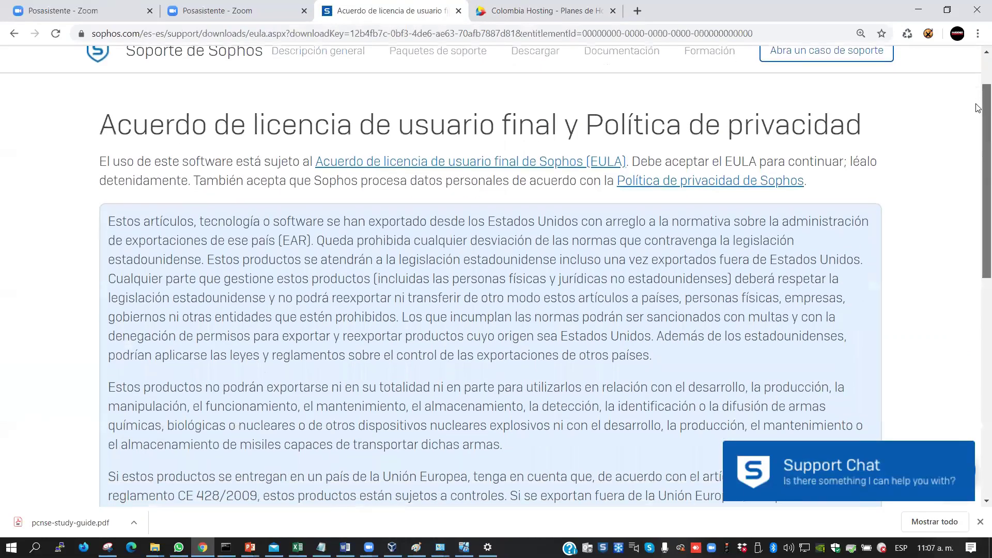
{"action": "scroll", "coordinate": [978, 165], "scroll_direction": "down", "scroll_amount": 1}
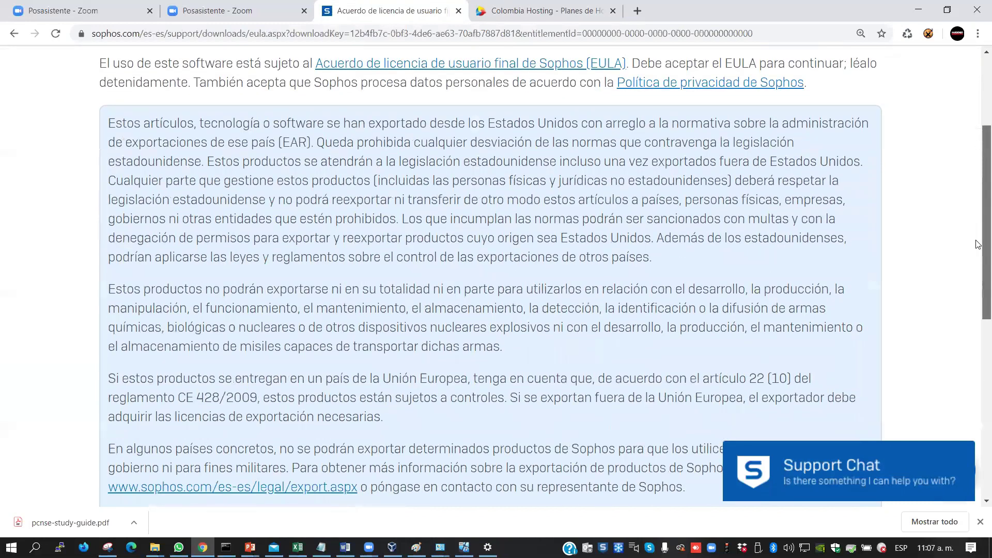
{"action": "scroll", "coordinate": [979, 244], "scroll_direction": "down", "scroll_amount": 4}
{"action": "left_click", "coordinate": [111, 314]}
{"action": "left_click", "coordinate": [138, 348]}
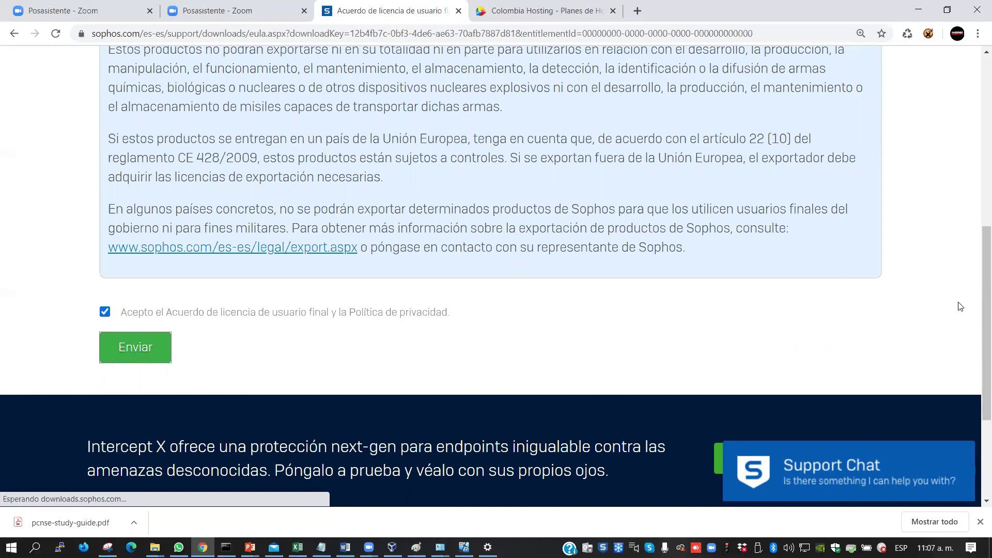
{"action": "mouse_move", "coordinate": [978, 289]}
{"action": "left_mouse_down"}
{"action": "mouse_move", "coordinate": [977, 98]}
{"action": "mouse_move", "coordinate": [977, 274]}
{"action": "left_mouse_up"}
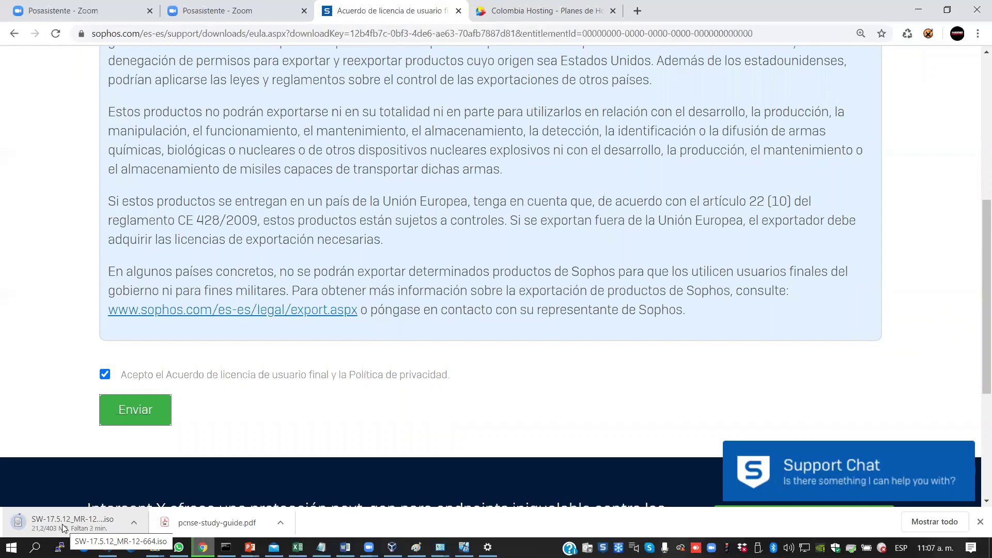
{"action": "left_click_drag", "start_coordinate": [978, 277], "coordinate": [978, 126]}
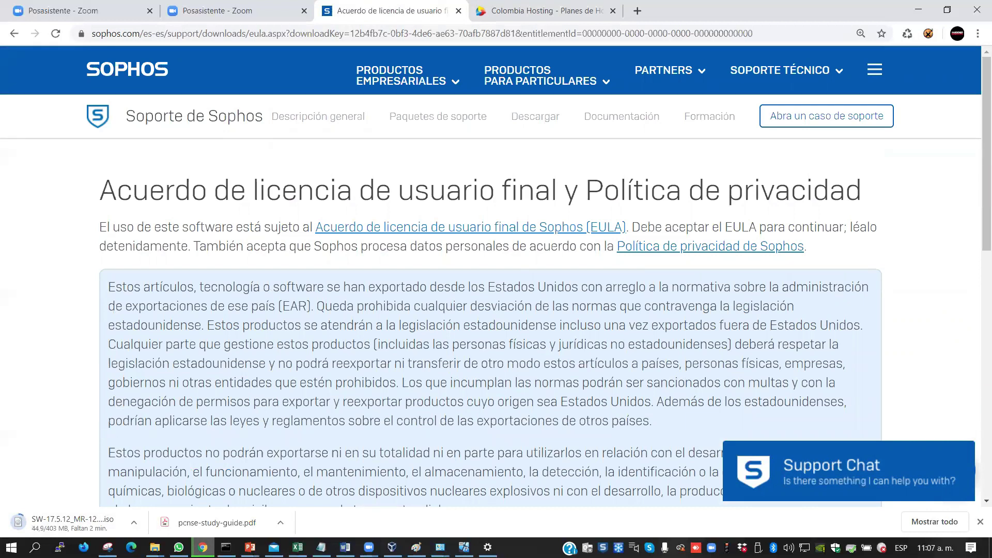
Go to sophos.com in a new tab and open Portal de licencias (MySophos) from the menu
{"action": "left_click", "coordinate": [639, 16]}
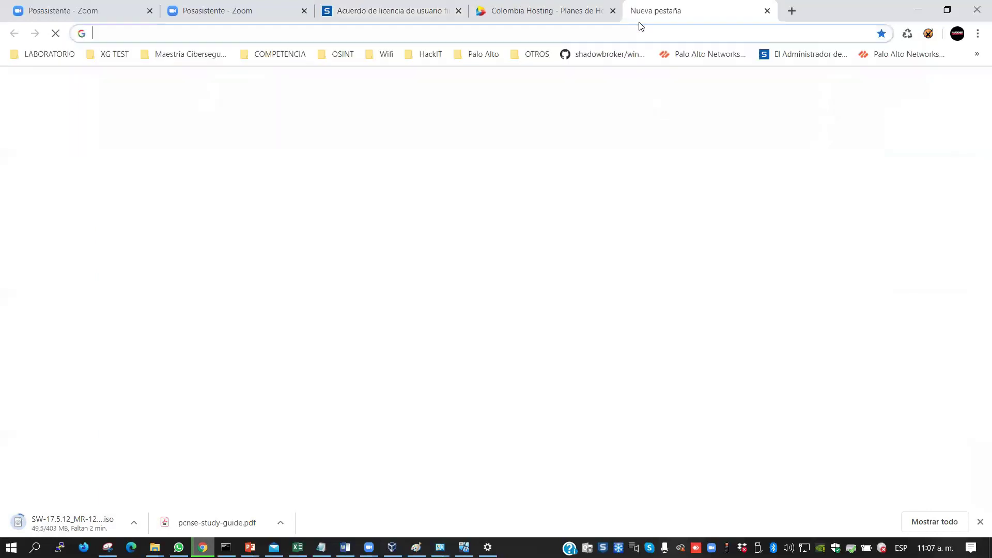
{"action": "type", "text": "sophos.com"}
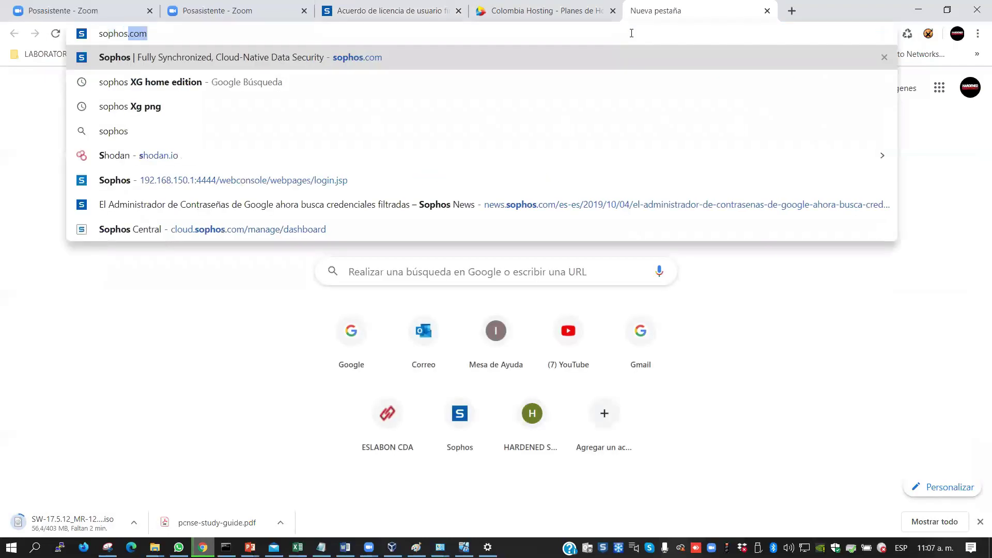
{"action": "key", "text": "Return"}
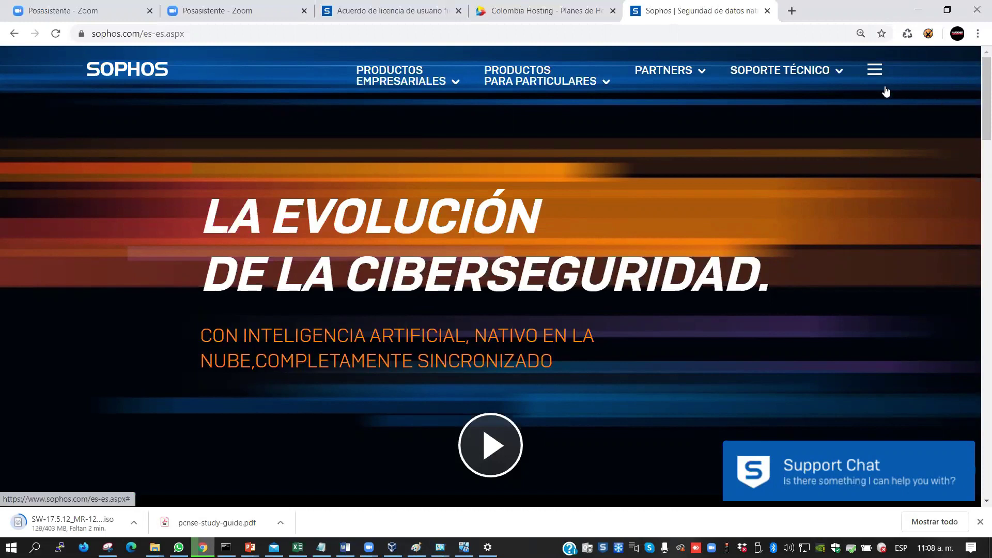
{"action": "left_click", "coordinate": [874, 72]}
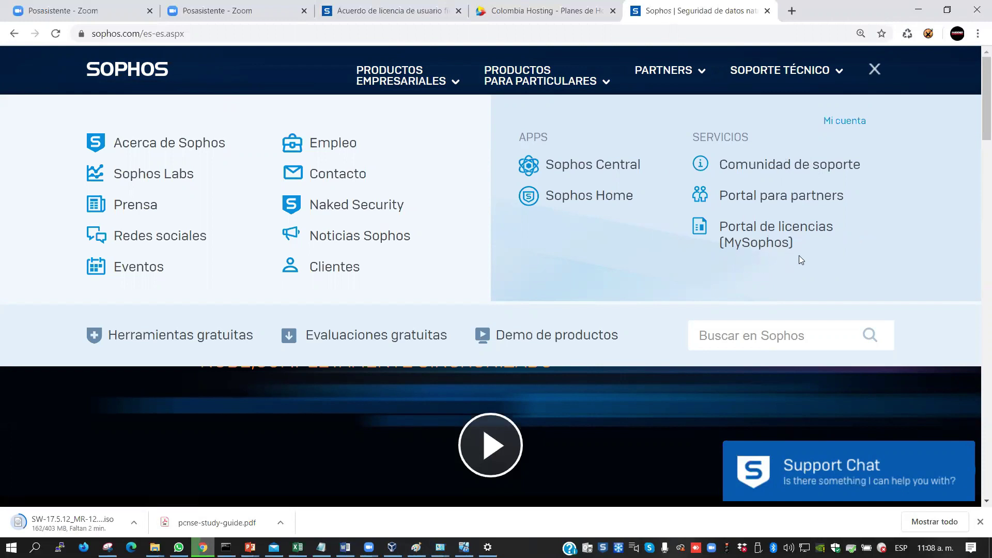
{"action": "left_click", "coordinate": [755, 237]}
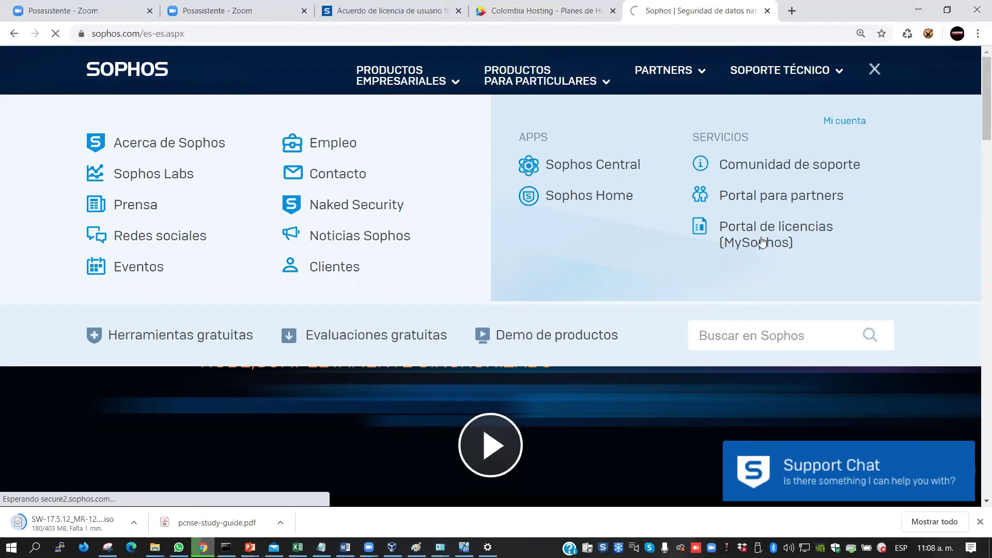
{"action": "left_click", "coordinate": [759, 238]}
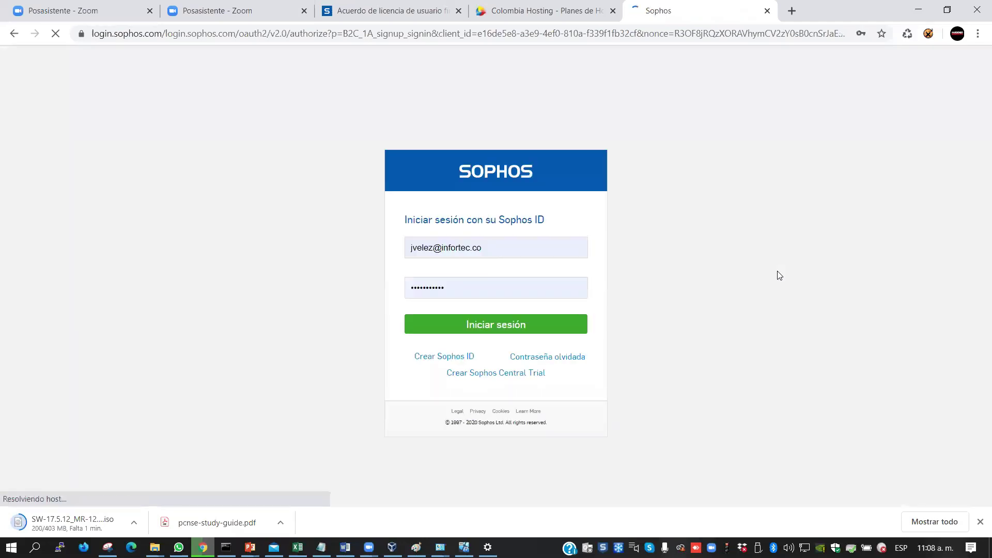
Start creating a Sophos ID with the work e-mail and request a verification code
{"action": "left_click", "coordinate": [428, 360]}
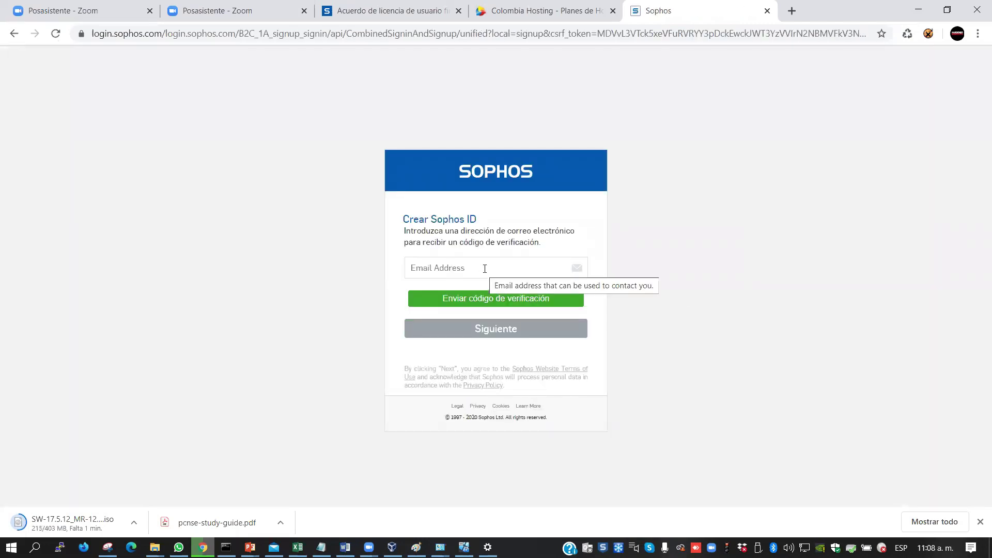
{"action": "left_click", "coordinate": [473, 268]}
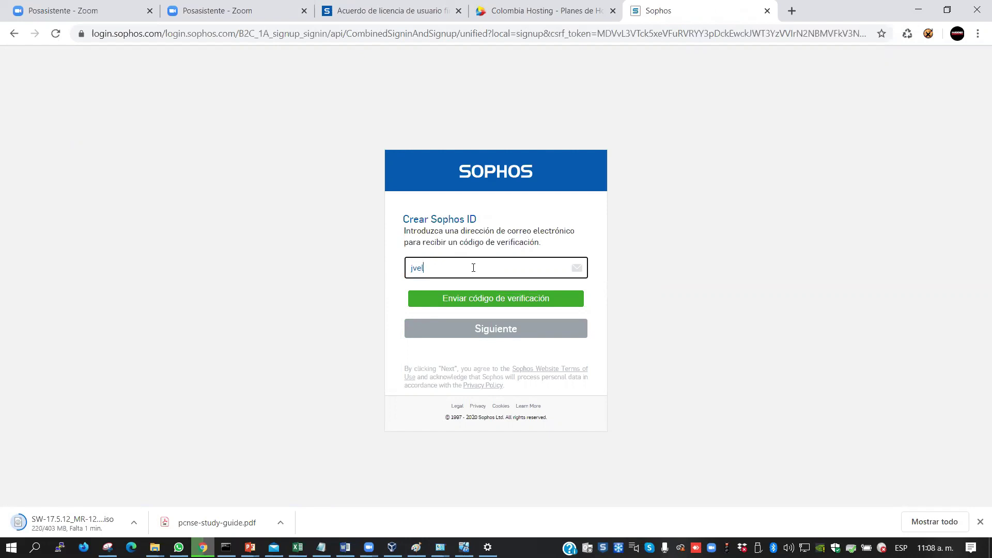
{"action": "left_click", "coordinate": [465, 301]}
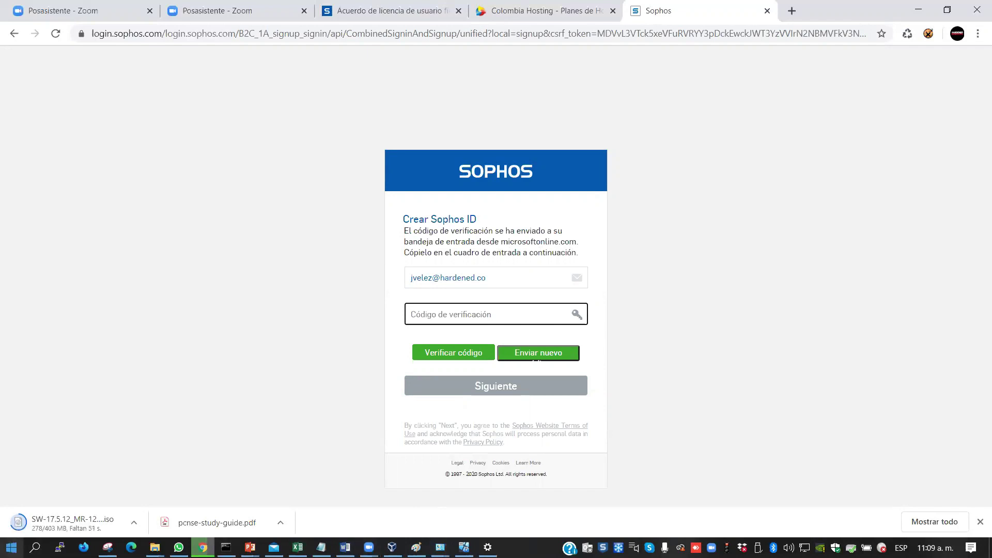
{"action": "left_click", "coordinate": [11, 548]}
Launch Outlook 2016 and get past the mail server sign-in prompts
{"action": "type", "text": "outlo"}
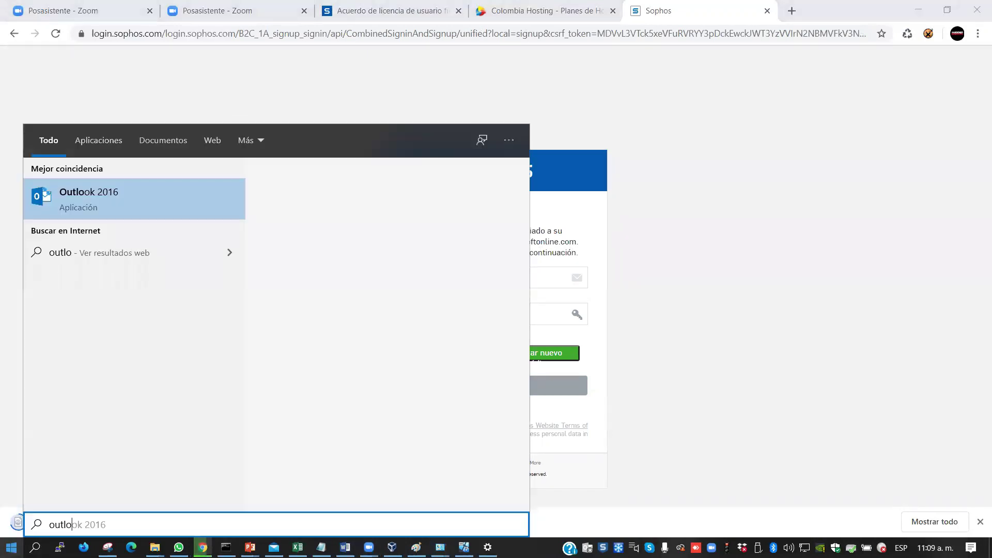
{"action": "key", "text": "Return"}
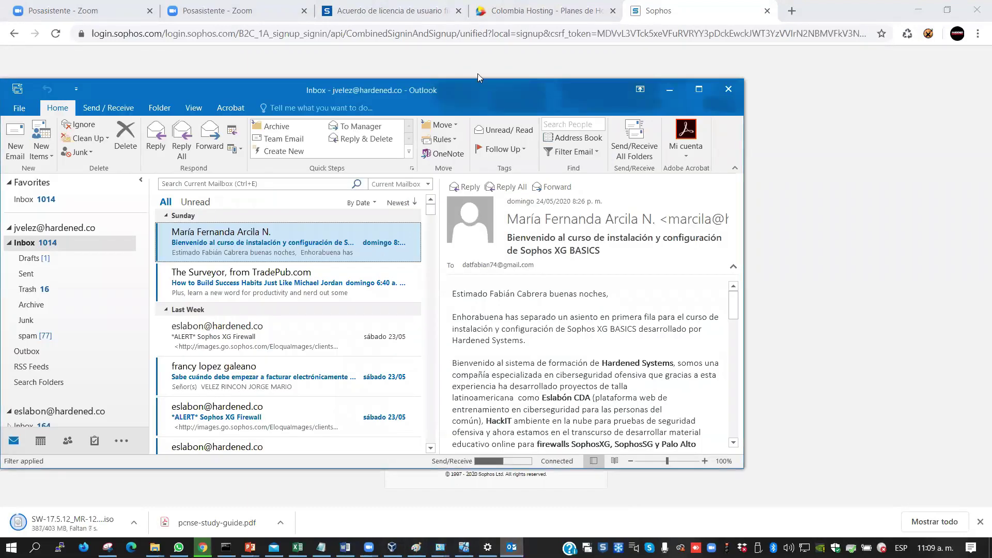
{"action": "left_click_drag", "start_coordinate": [386, 89], "coordinate": [410, 88]}
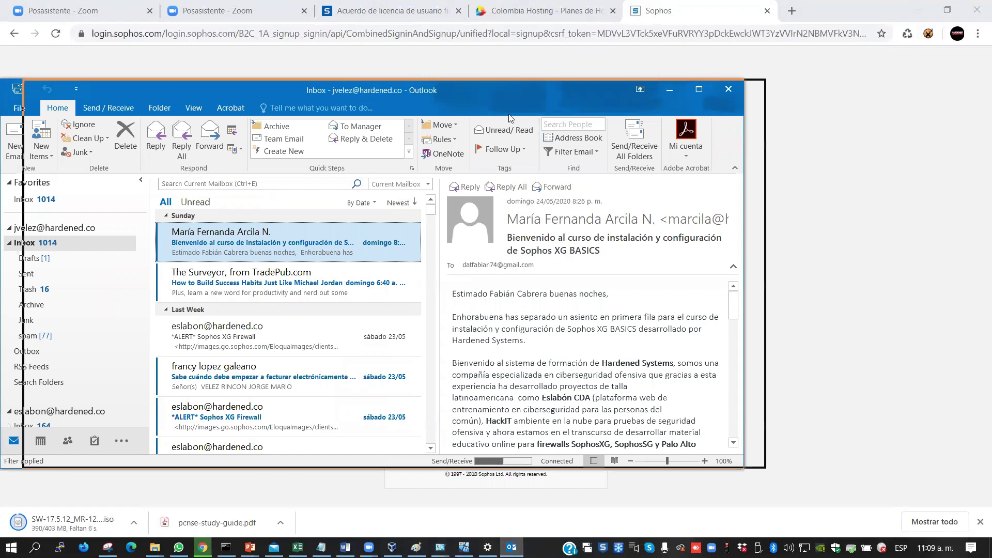
{"action": "left_click", "coordinate": [523, 321]}
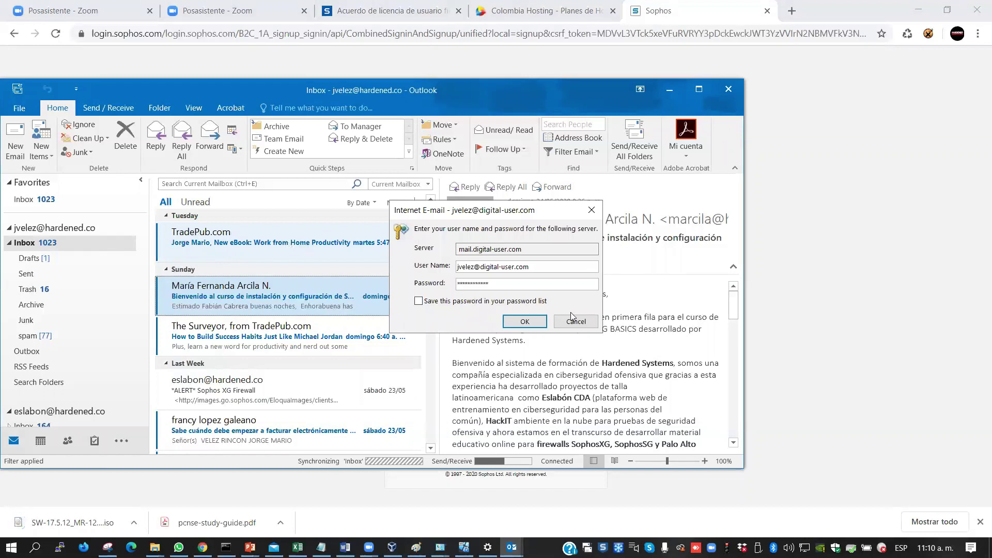
{"action": "left_click", "coordinate": [576, 322]}
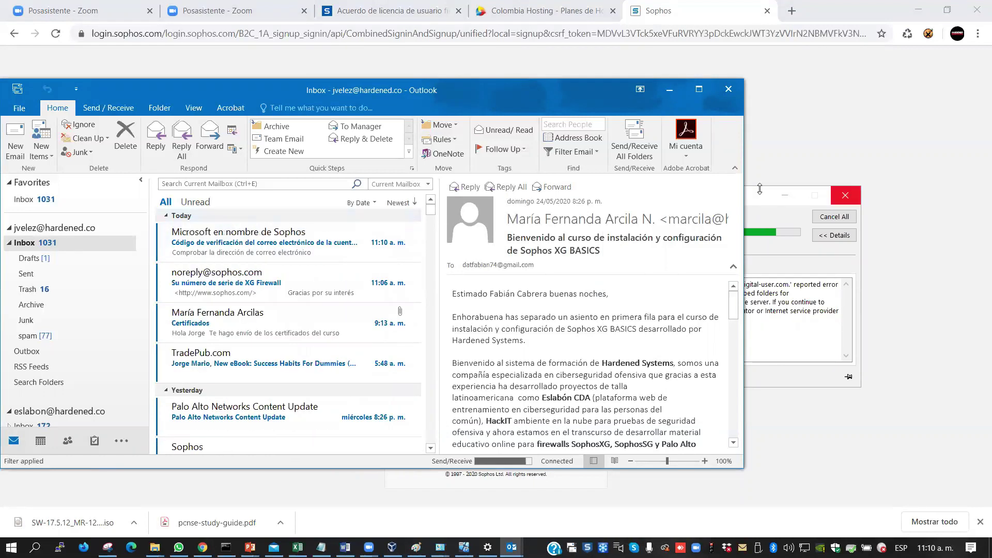
Copy the code from the Sophos e-mail into Código de verificación, verify it and continue
{"action": "left_click", "coordinate": [195, 253]}
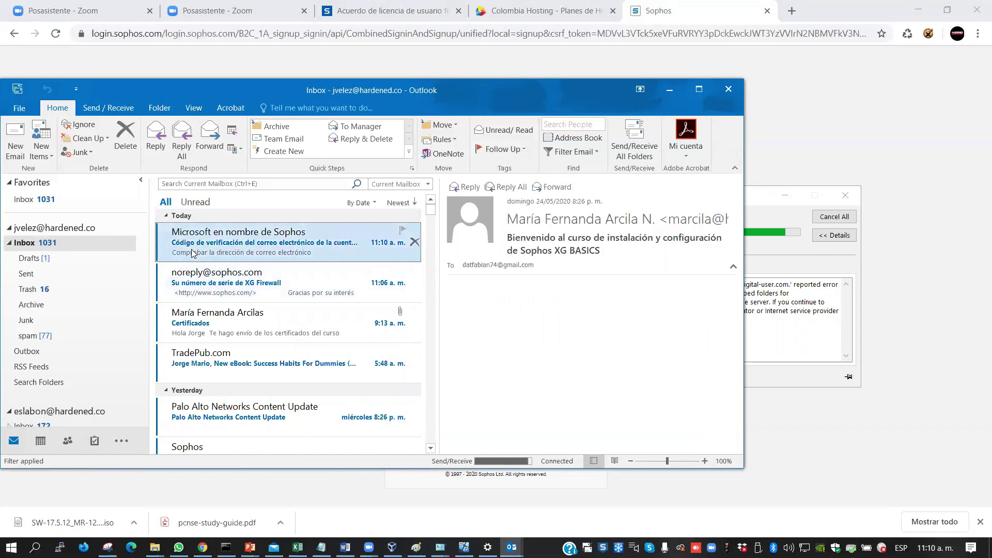
{"action": "left_click_drag", "start_coordinate": [555, 408], "coordinate": [524, 408]}
{"action": "key", "text": "ctrl+c"}
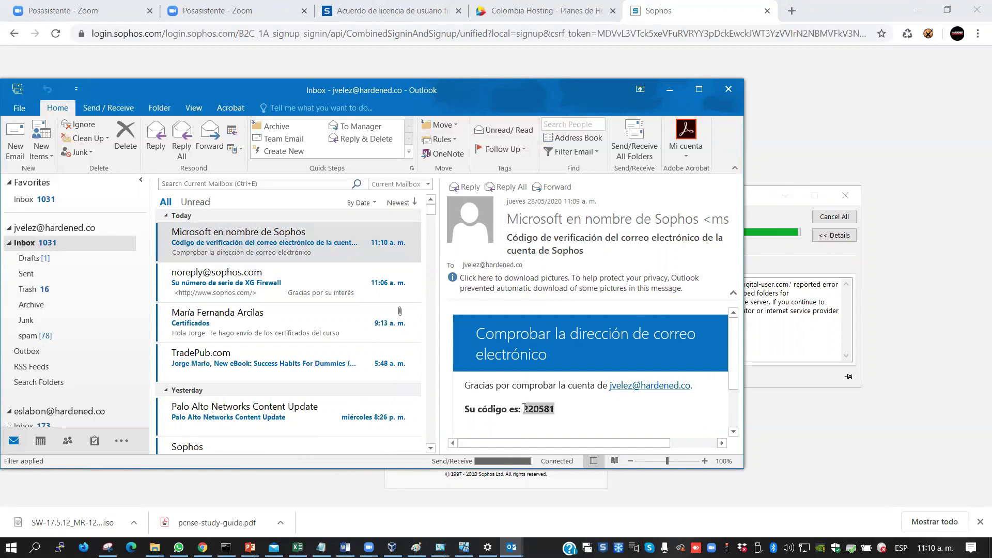
{"action": "left_click", "coordinate": [659, 92]}
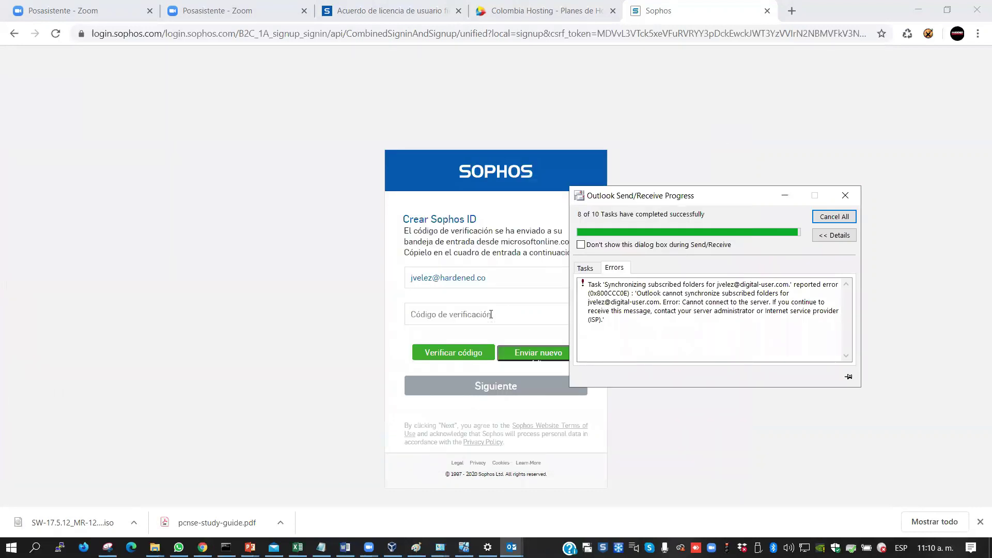
{"action": "left_click", "coordinate": [466, 318]}
{"action": "key", "text": "ctrl+v"}
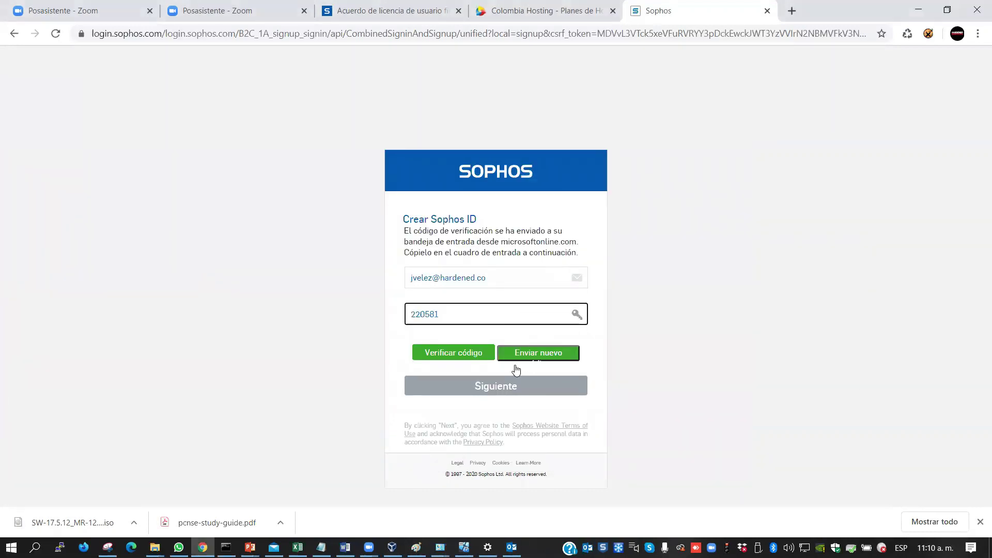
{"action": "left_click", "coordinate": [441, 356]}
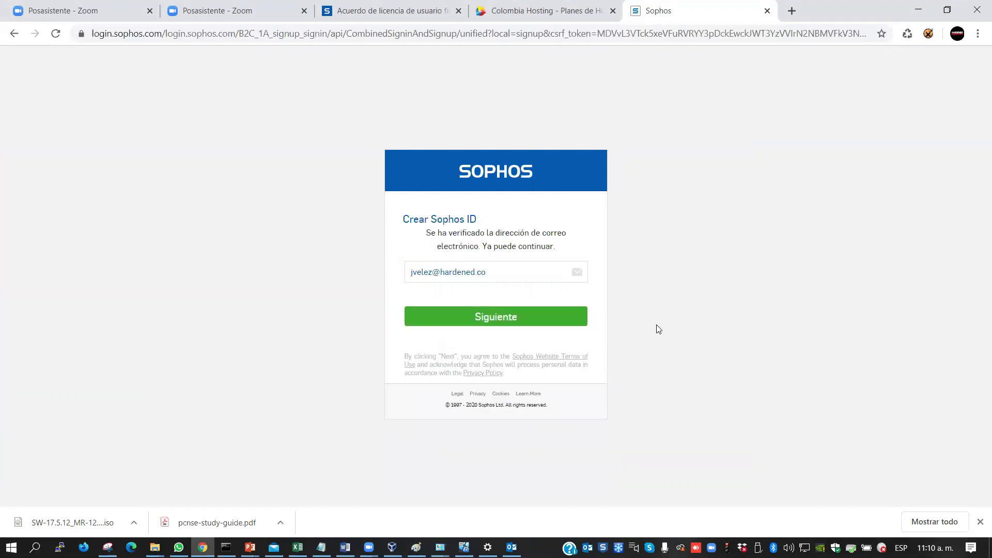
{"action": "left_click", "coordinate": [468, 320]}
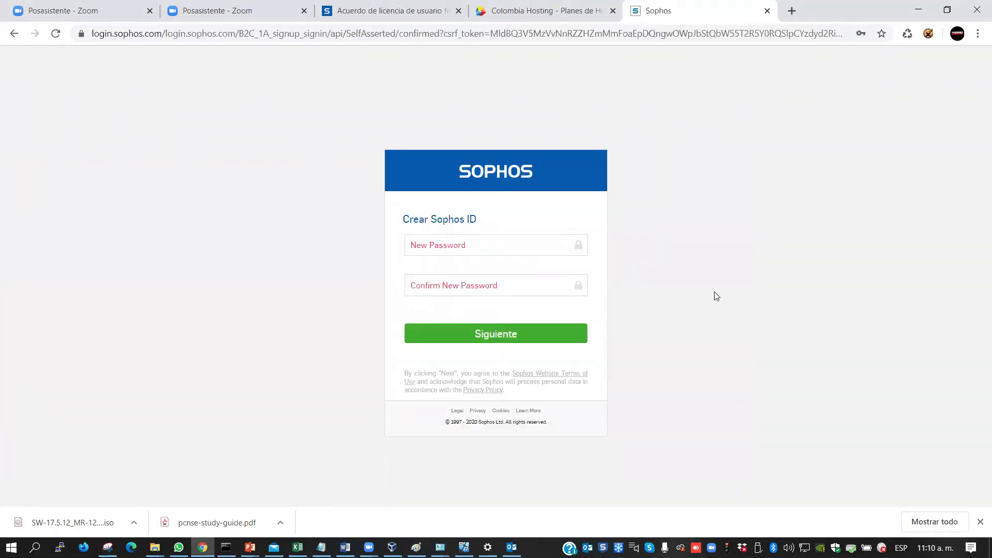
Set and confirm the new Sophos ID password, then decline Chrome's offer to save it
{"action": "left_click", "coordinate": [414, 250]}
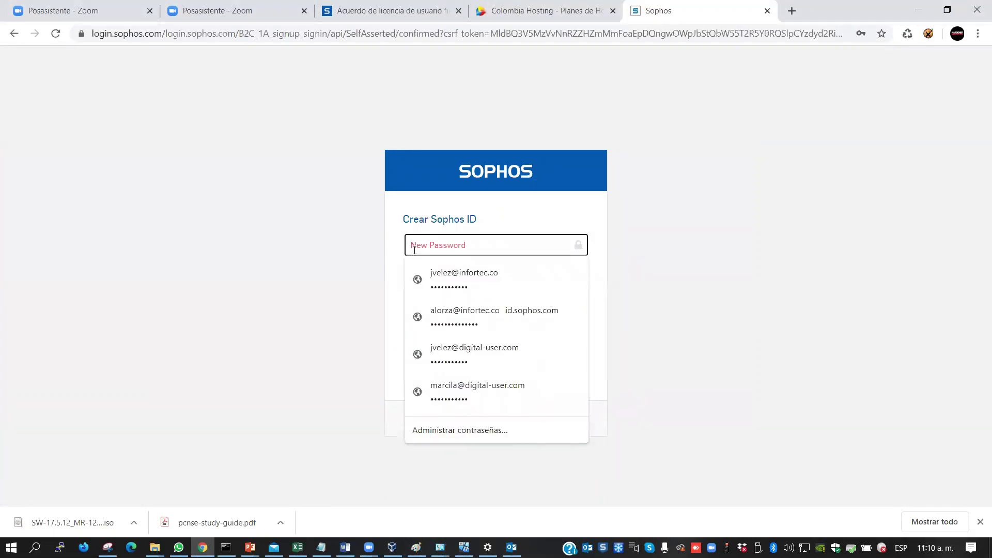
{"action": "type", "text": "••"}
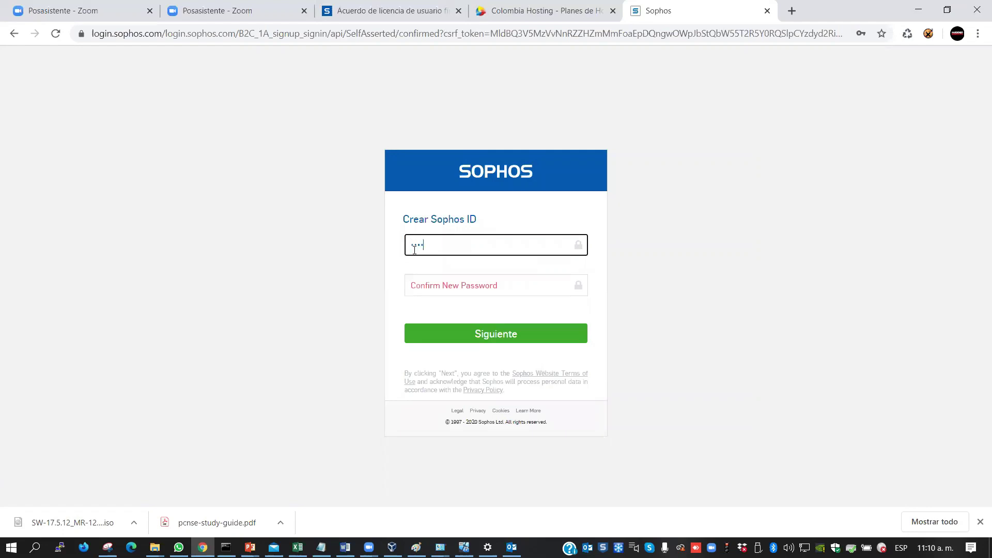
{"action": "type", "text": "••••••••"}
{"action": "key", "text": "Tab"}
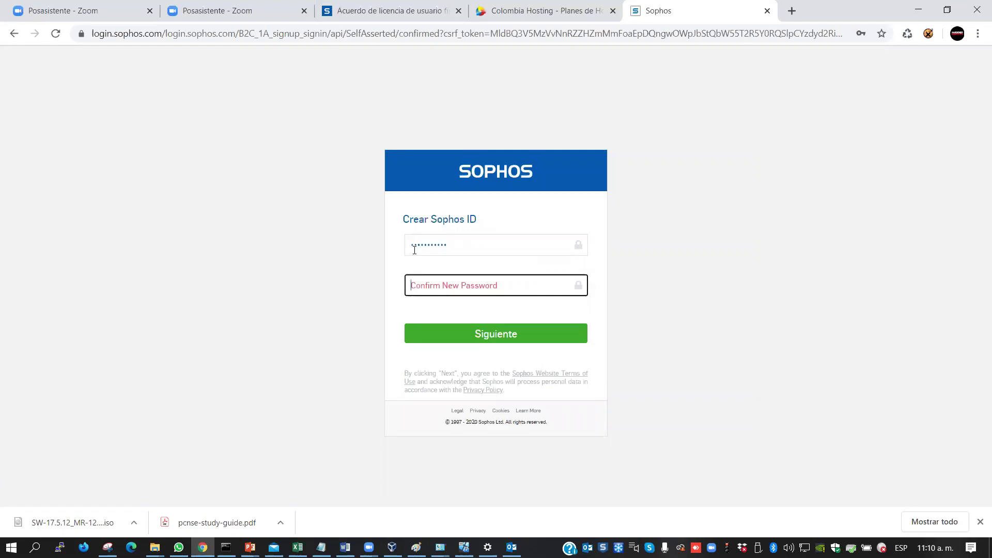
{"action": "type", "text": "•••••••••"}
{"action": "left_click", "coordinate": [475, 336]}
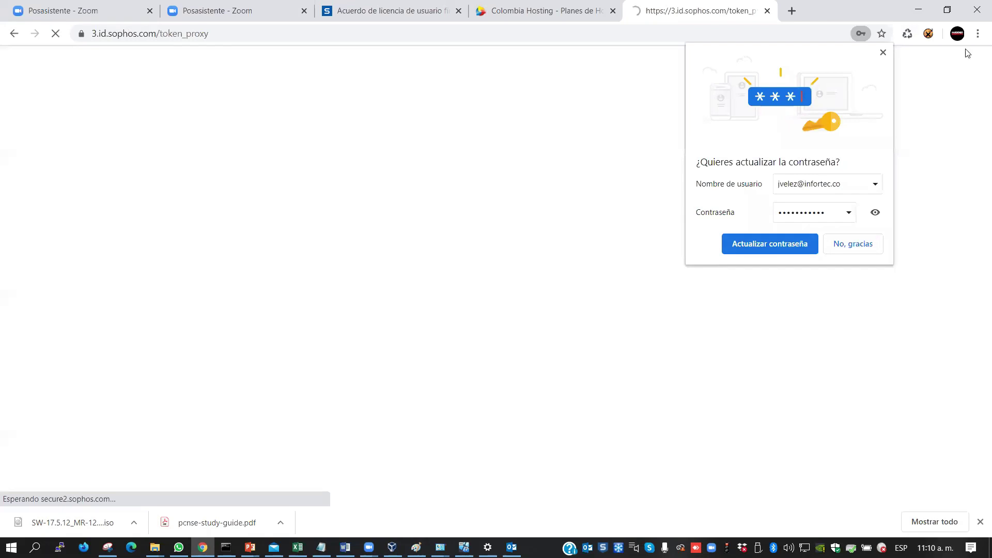
{"action": "left_click", "coordinate": [855, 252]}
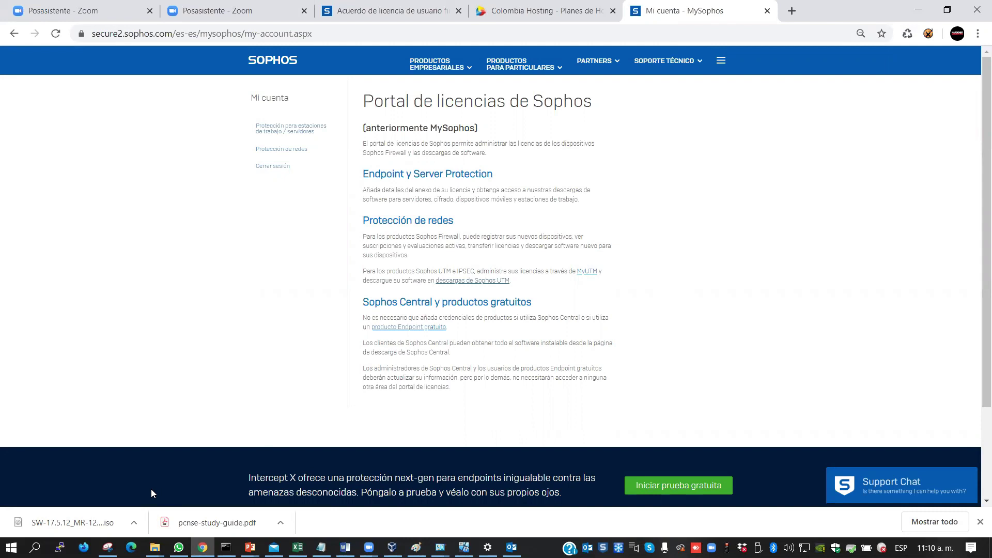
Show the SW-17.5.12_MR-12-664 ISO in Descargas, then minimize Explorer, Chrome and the OTHERS window
{"action": "right_click", "coordinate": [84, 523]}
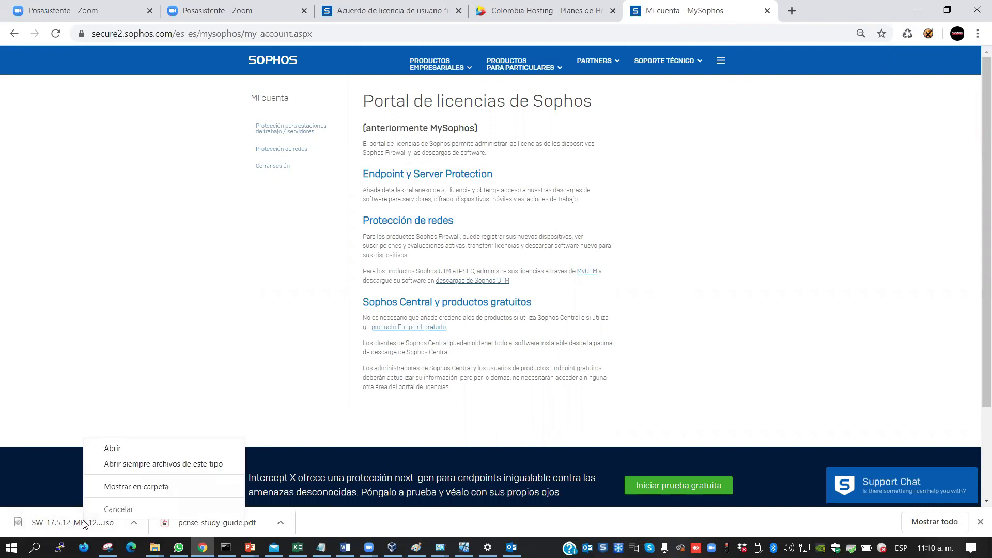
{"action": "left_click", "coordinate": [152, 492]}
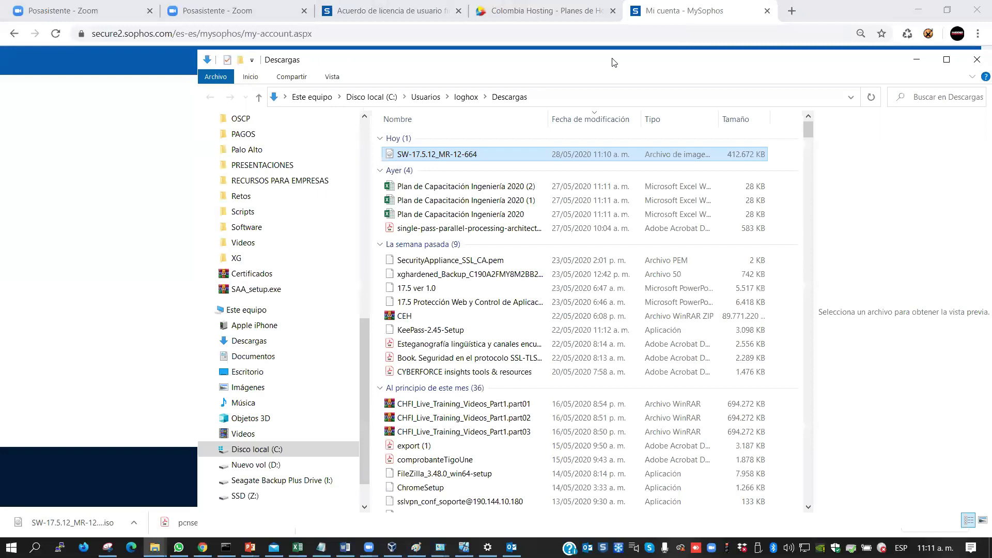
{"action": "left_click_drag", "start_coordinate": [613, 62], "coordinate": [510, 40]}
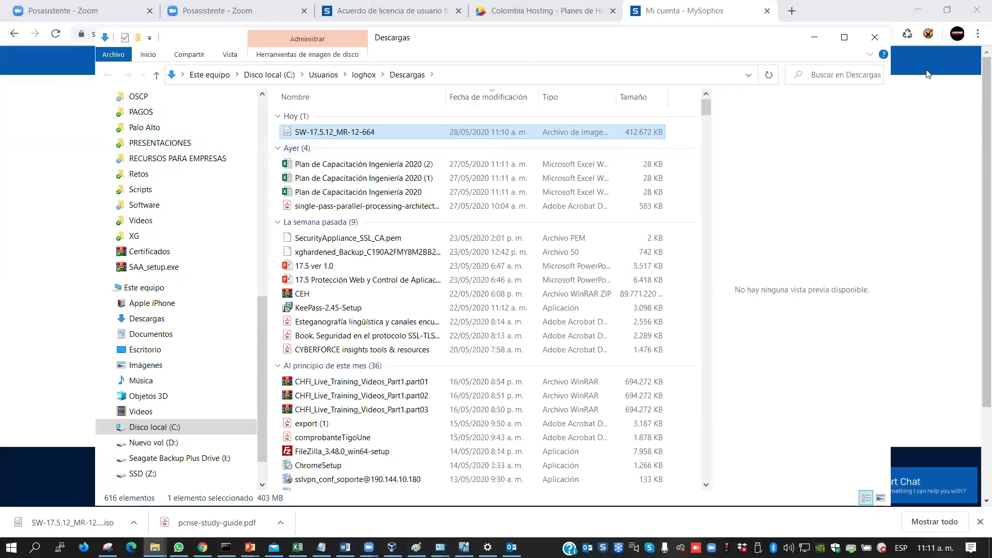
{"action": "left_click", "coordinate": [812, 39]}
{"action": "left_click", "coordinate": [916, 10]}
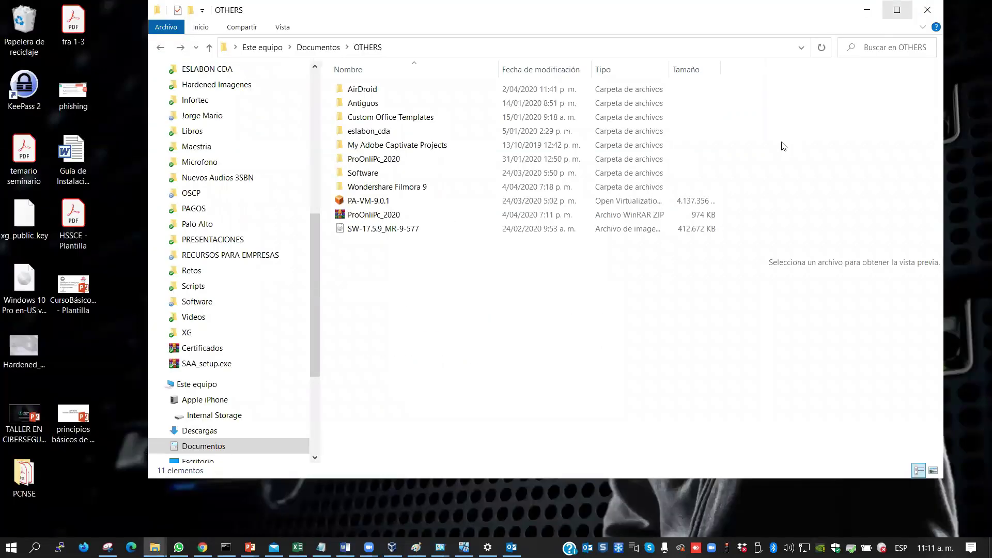
{"action": "left_click", "coordinate": [863, 10]}
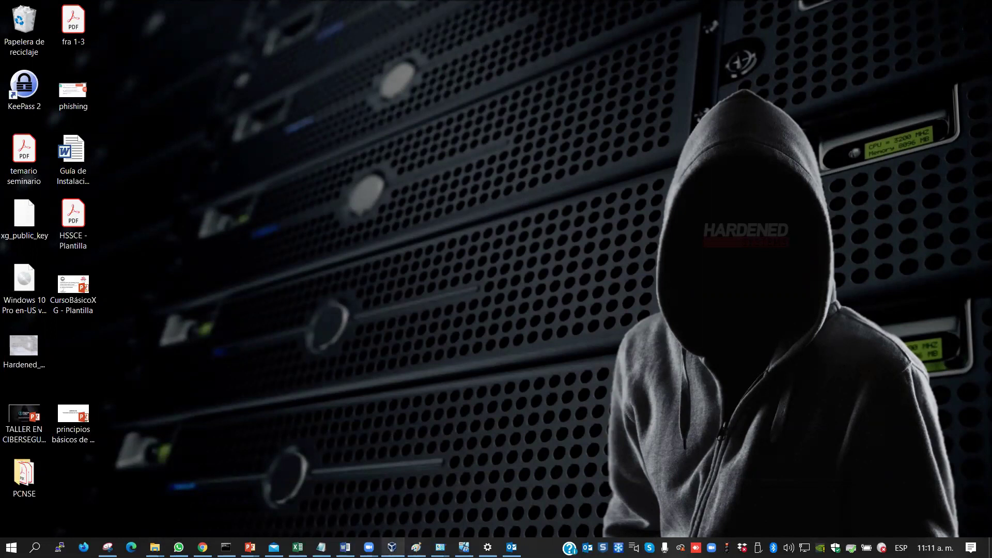
Bring up the VirtualBox Manager, reposition it, and switch to the Herramientas tools page
{"action": "left_click", "coordinate": [392, 547]}
{"action": "left_click_drag", "start_coordinate": [287, 76], "coordinate": [441, 63]}
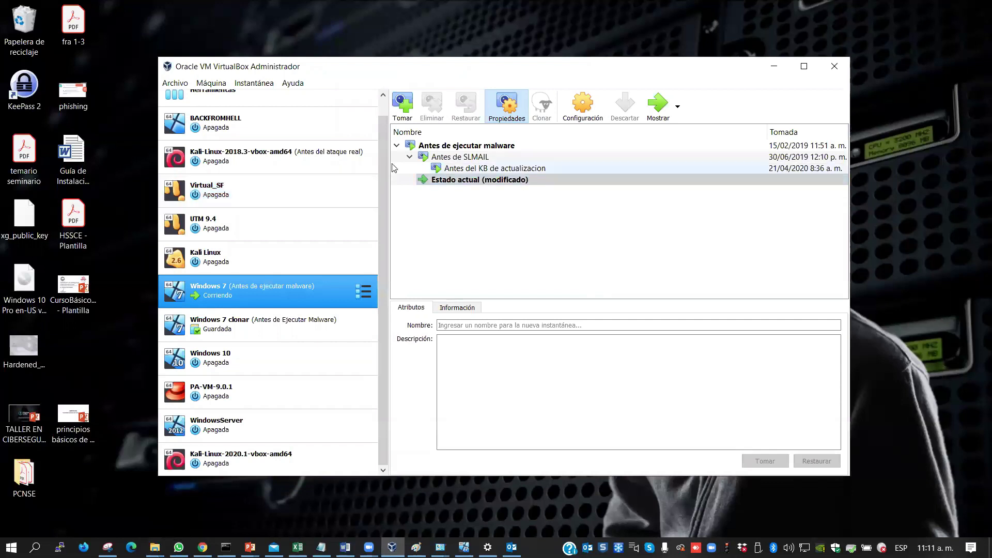
{"action": "left_click_drag", "start_coordinate": [380, 163], "coordinate": [383, 116]}
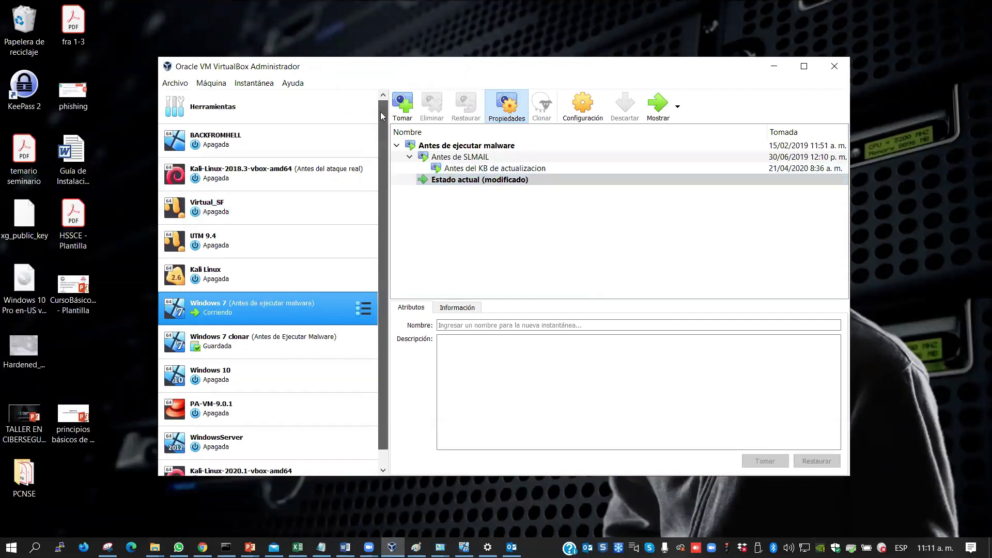
{"action": "left_click", "coordinate": [203, 109]}
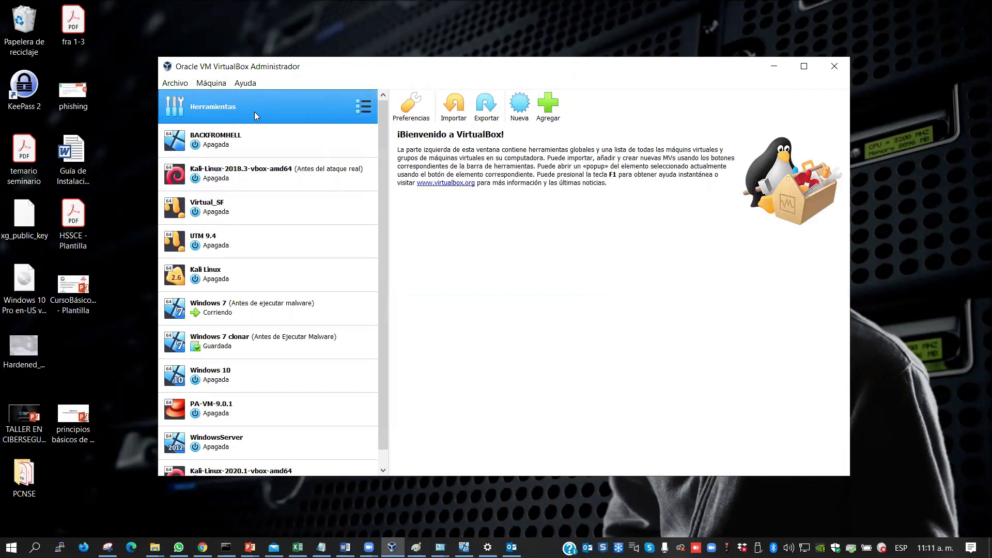
{"action": "left_click_drag", "start_coordinate": [384, 126], "coordinate": [376, 227]}
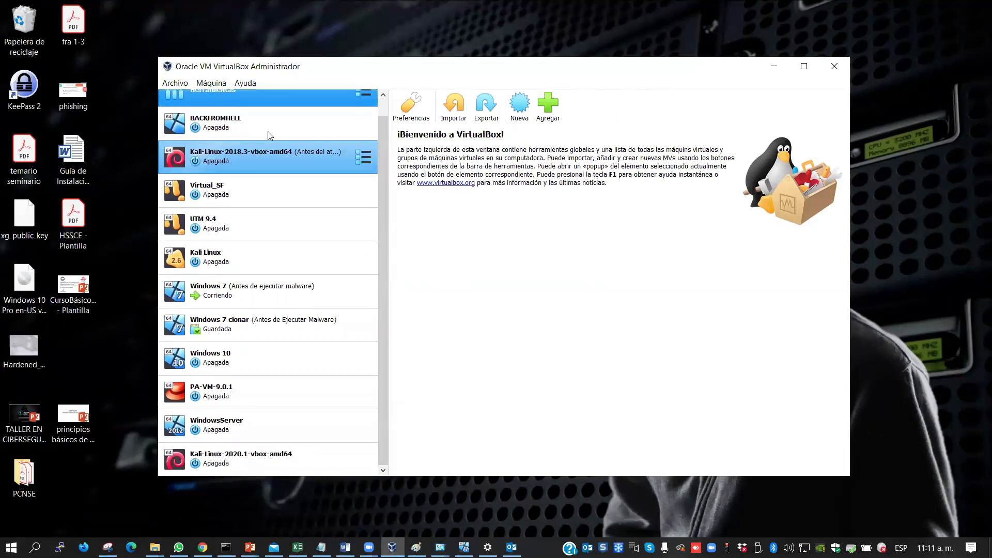
{"action": "left_click_drag", "start_coordinate": [380, 286], "coordinate": [382, 207]}
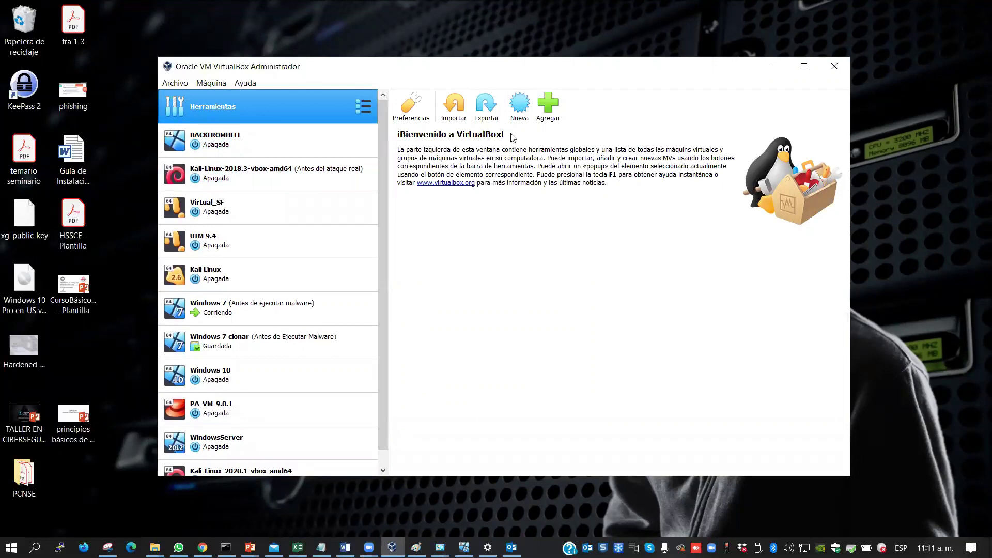
Name the new machine SOPHOS XG, keep the VirtualBox VMs folder, and continue to disk setup
{"action": "left_click", "coordinate": [516, 104]}
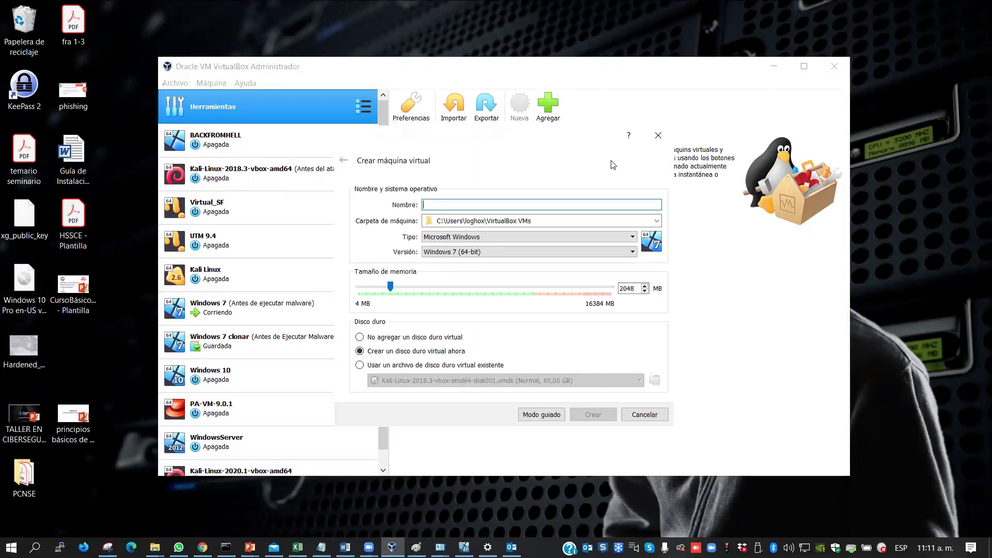
{"action": "type", "text": "SOPHOS"}
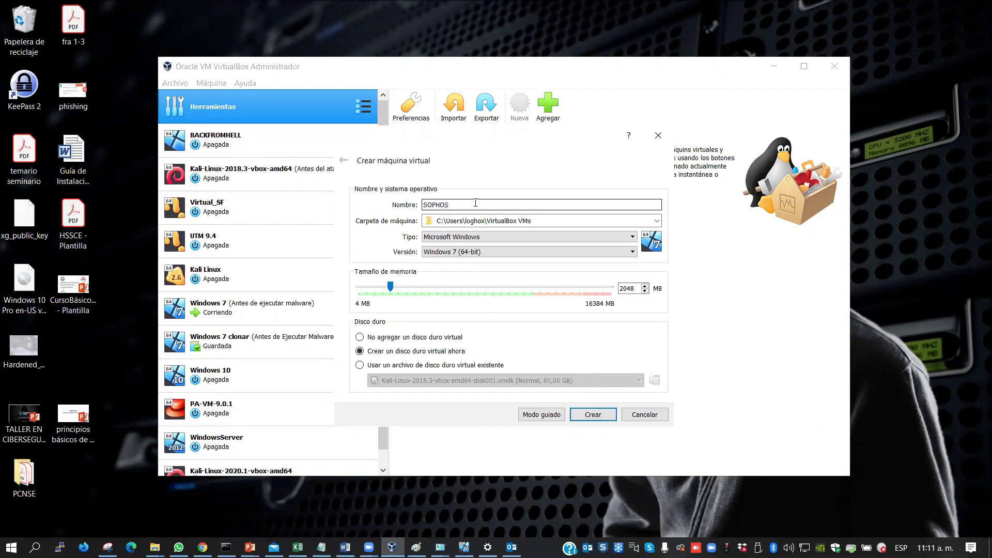
{"action": "type", "text": " XG"}
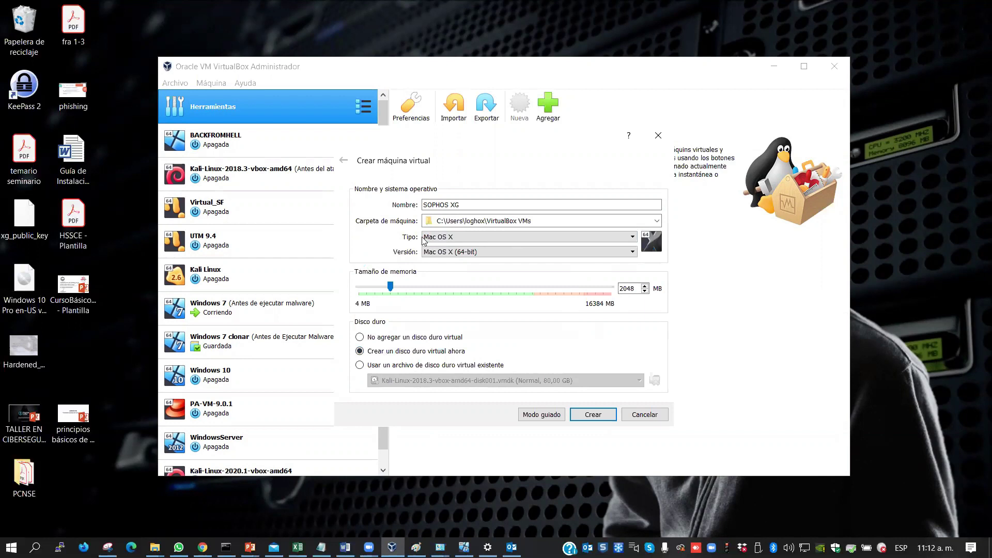
{"action": "left_click", "coordinate": [655, 221]}
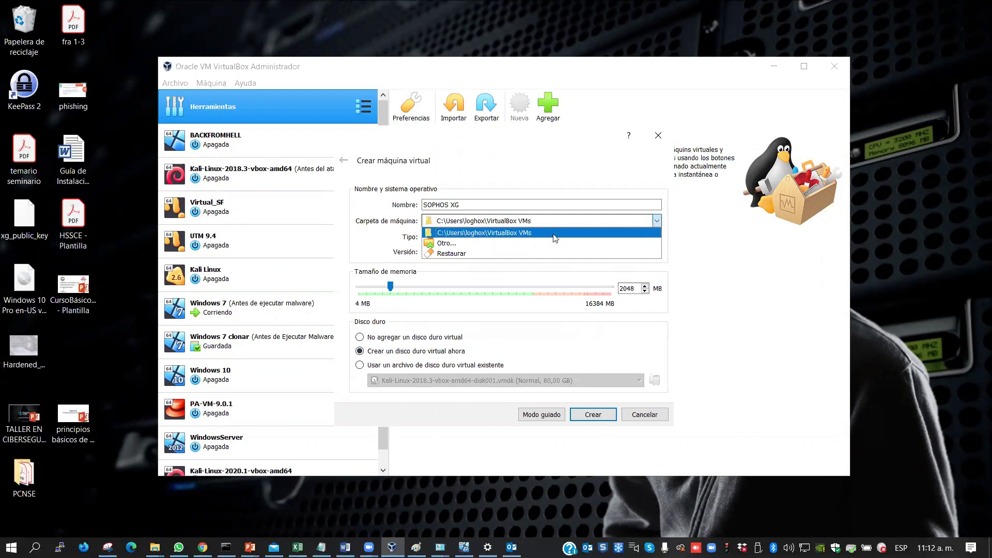
{"action": "left_click", "coordinate": [482, 243]}
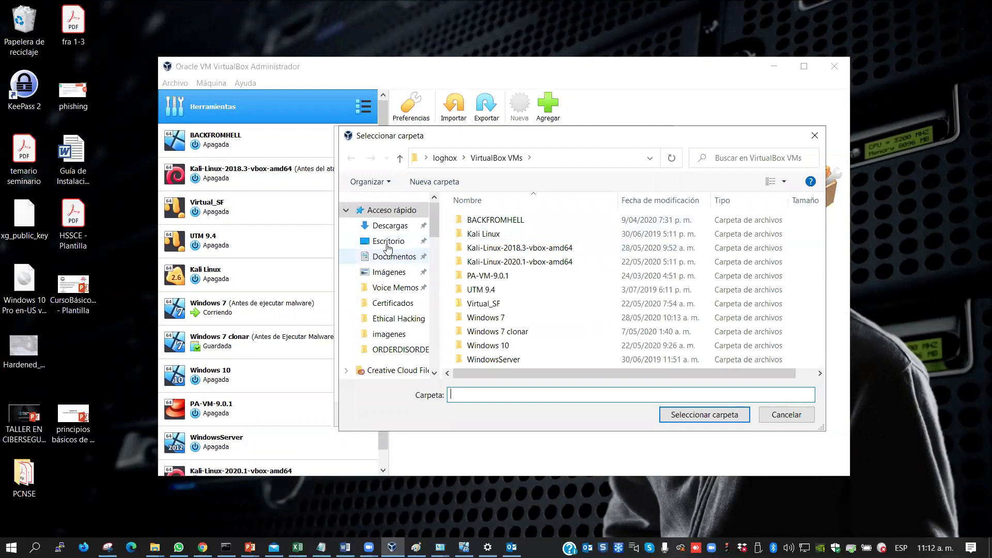
{"action": "left_click", "coordinate": [381, 231]}
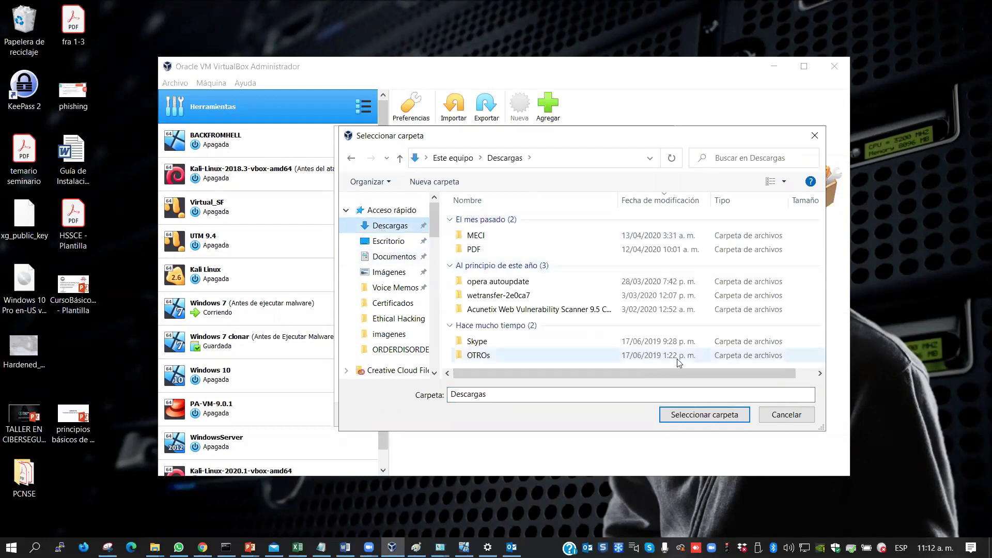
{"action": "left_click", "coordinate": [789, 413]}
{"action": "left_click", "coordinate": [536, 219]}
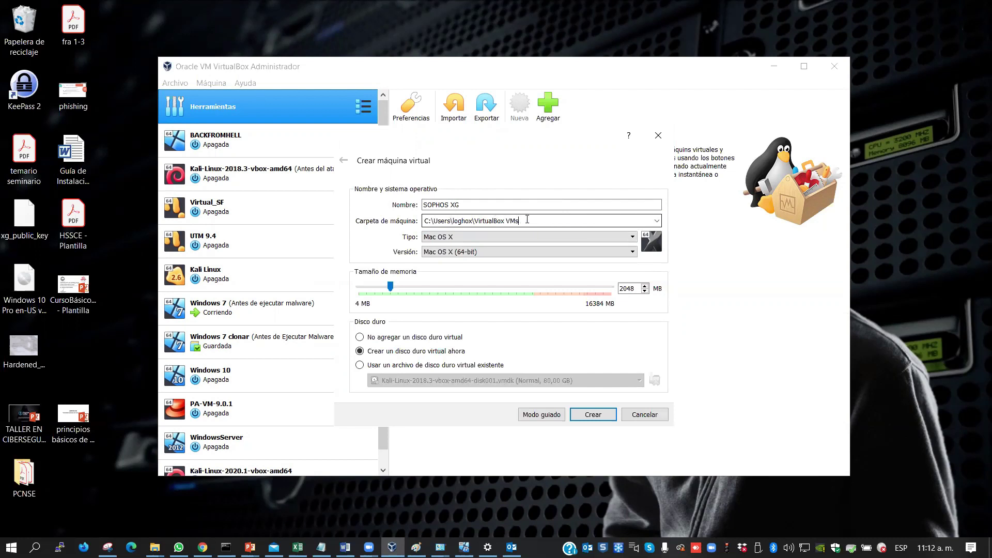
{"action": "left_click_drag", "start_coordinate": [527, 219], "coordinate": [473, 220]}
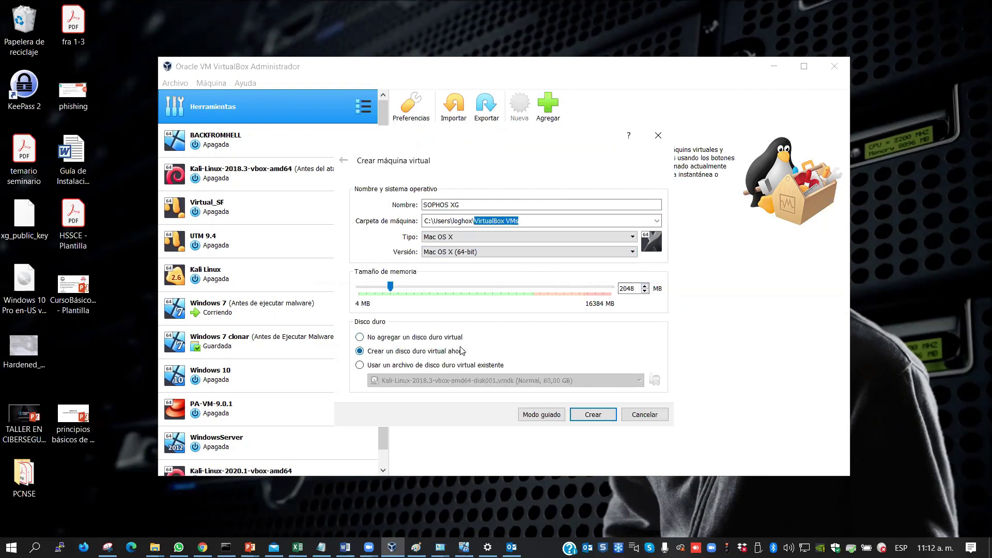
{"action": "left_click", "coordinate": [595, 417]}
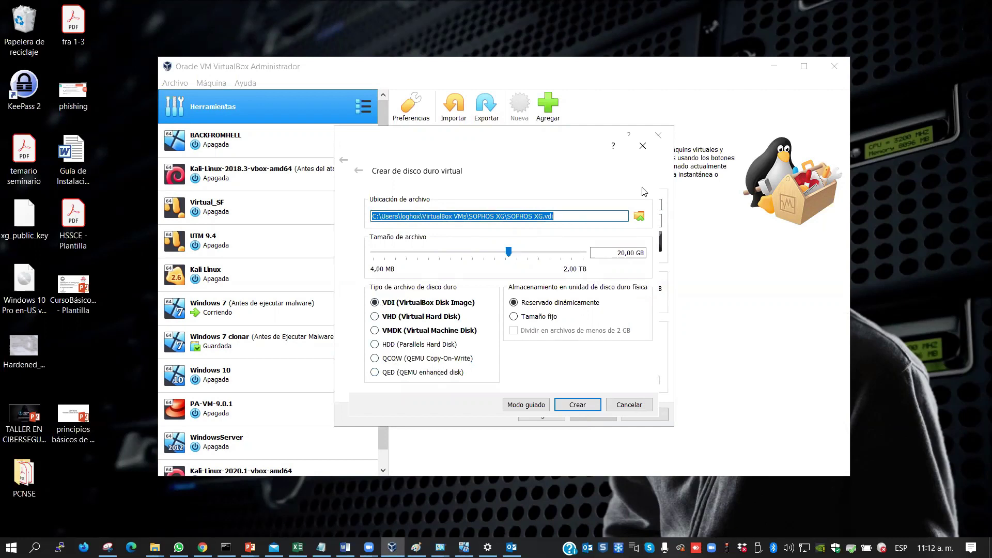
Change the disk size to 30,00 GB, choose VMDK format and Tamaño fijo allocation
{"action": "left_click_drag", "start_coordinate": [617, 252], "coordinate": [645, 253]}
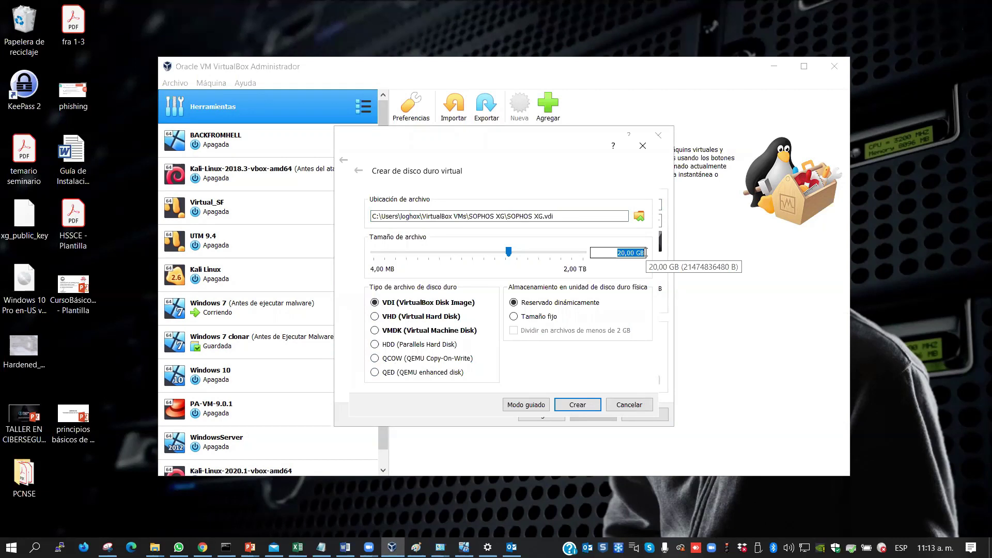
{"action": "left_click", "coordinate": [621, 252]}
{"action": "key", "text": "BackSpace"}
{"action": "type", "text": "3"}
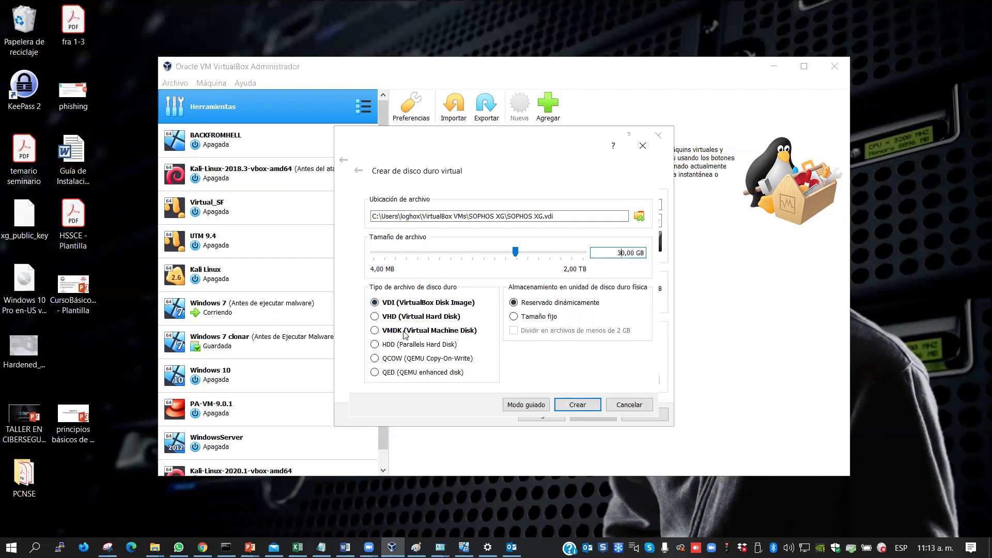
{"action": "left_click", "coordinate": [375, 331]}
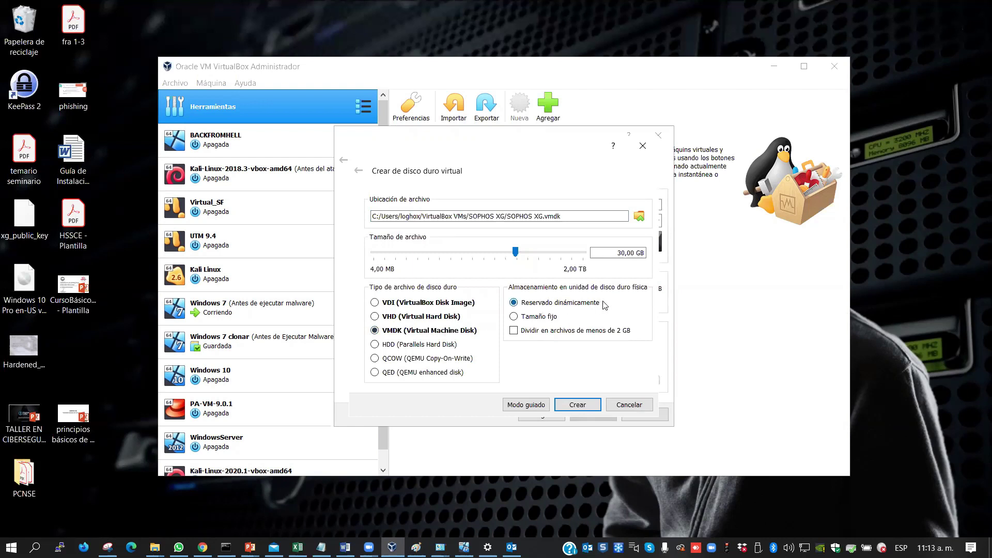
{"action": "left_click", "coordinate": [515, 317]}
Create the fixed 30 GB disk, moving the progress window aside until it finishes
{"action": "left_click", "coordinate": [576, 405]}
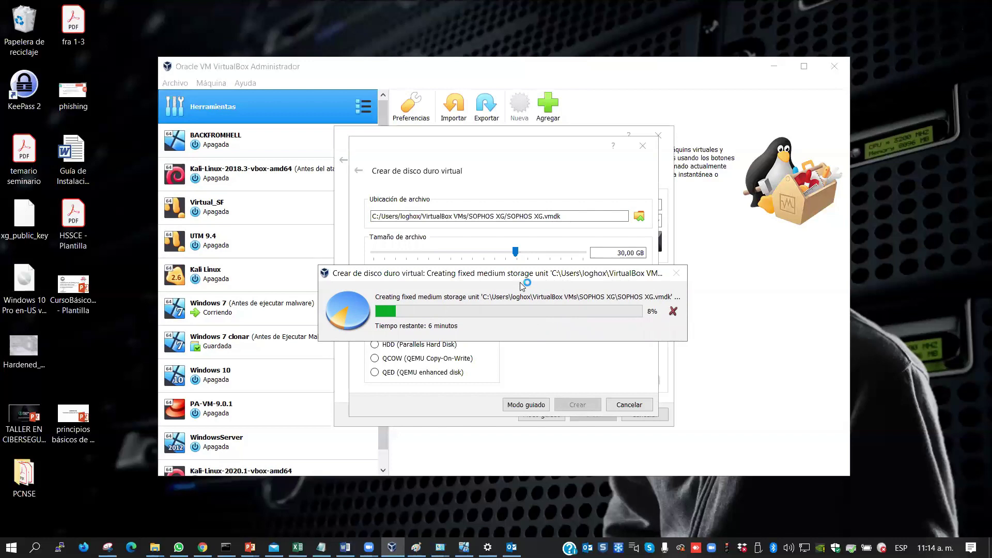
{"action": "left_click_drag", "start_coordinate": [530, 332], "coordinate": [557, 323]}
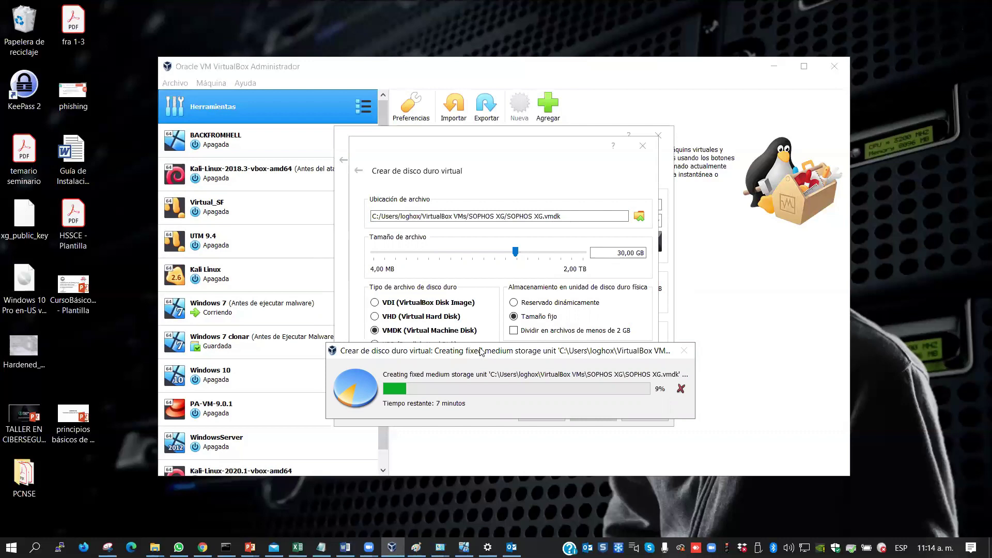
{"action": "left_click_drag", "start_coordinate": [488, 349], "coordinate": [486, 127]}
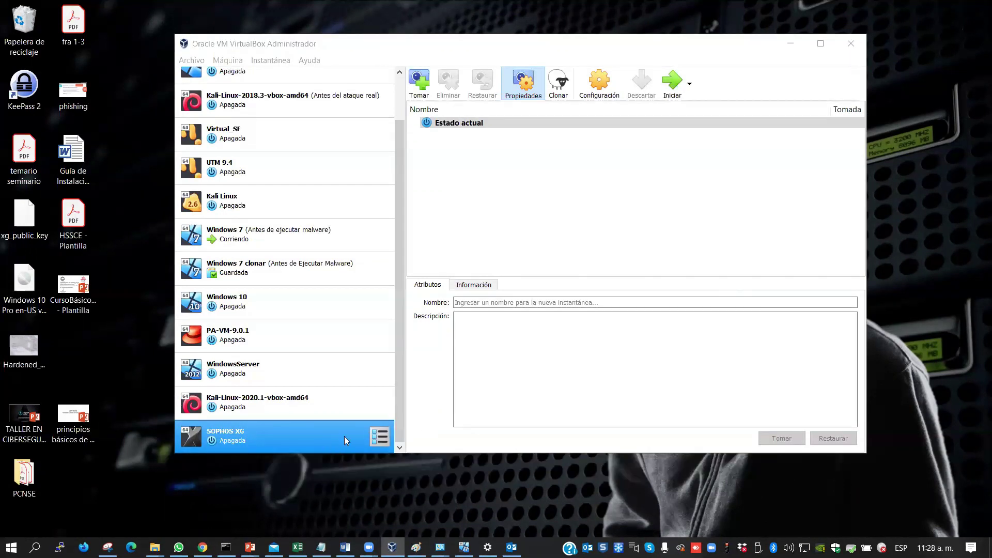
Start SOPHOS XG from the machine list to bring up the start-up disk prompt
{"action": "double_click", "coordinate": [293, 437]}
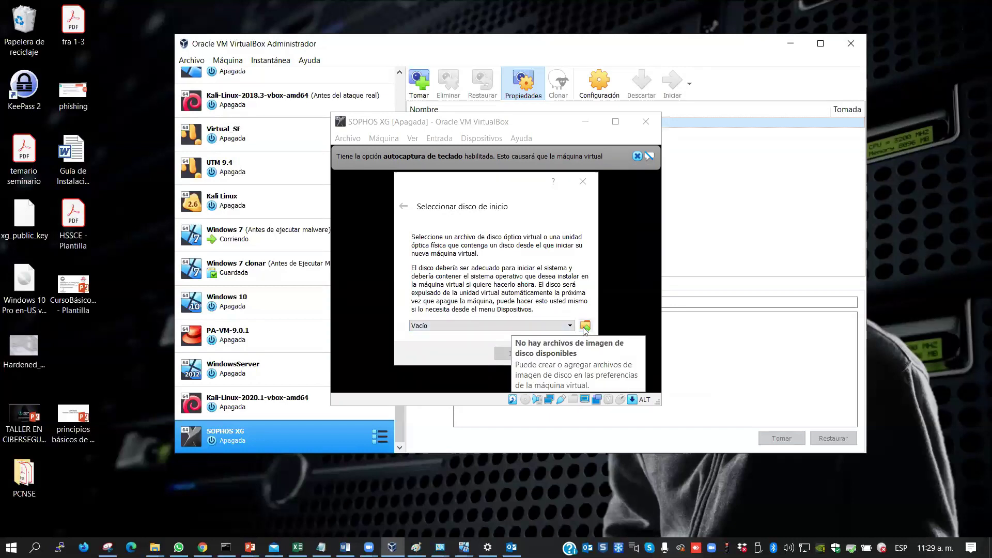
Choose SW-17.5.12_MR-12-664.iso from Descargas as the start-up disk and boot the VM
{"action": "left_click", "coordinate": [584, 326]}
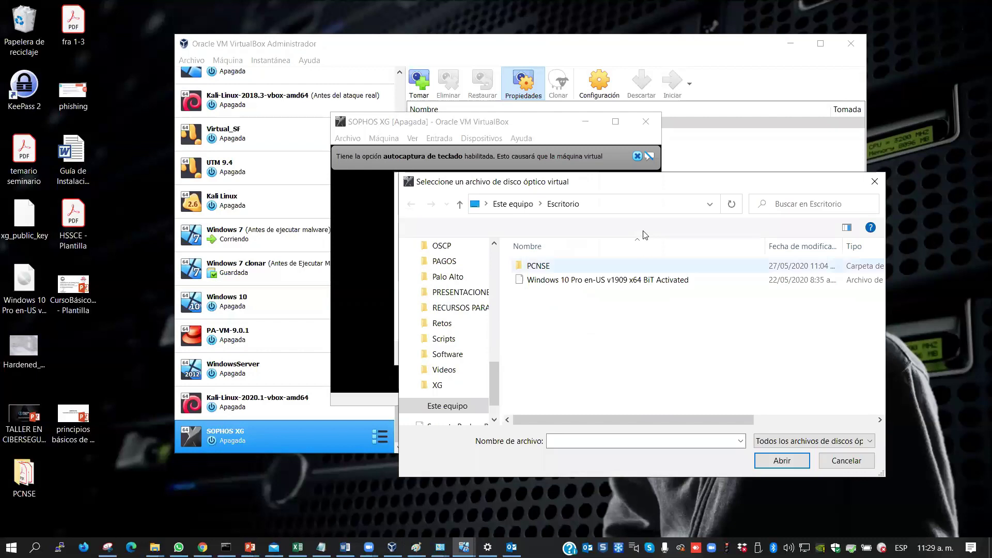
{"action": "left_click_drag", "start_coordinate": [493, 377], "coordinate": [494, 263]}
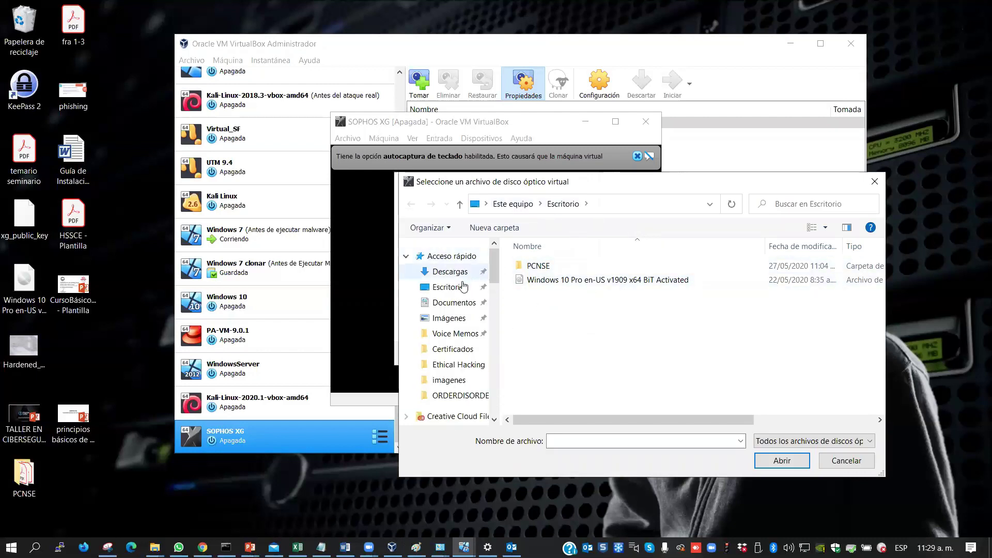
{"action": "left_click", "coordinate": [449, 271]}
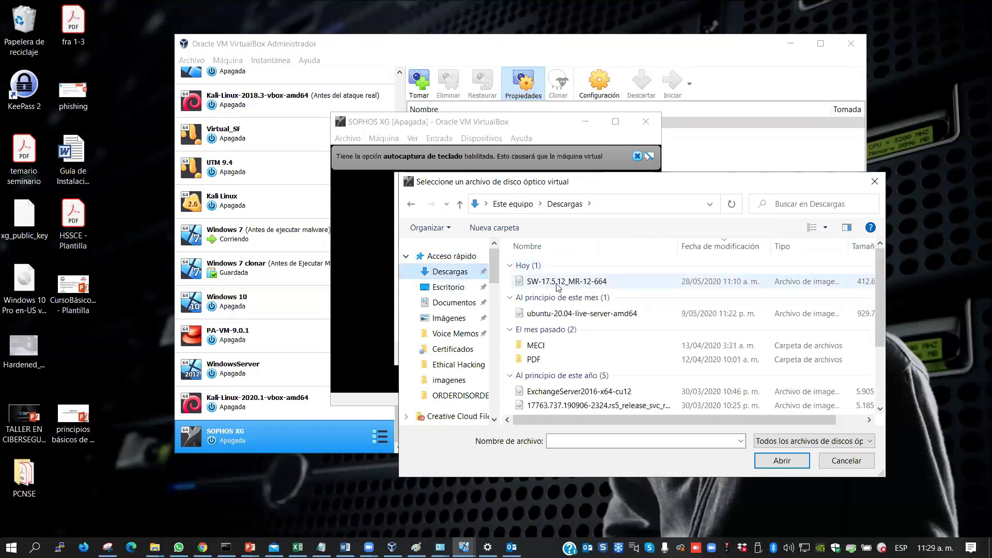
{"action": "left_click", "coordinate": [536, 285]}
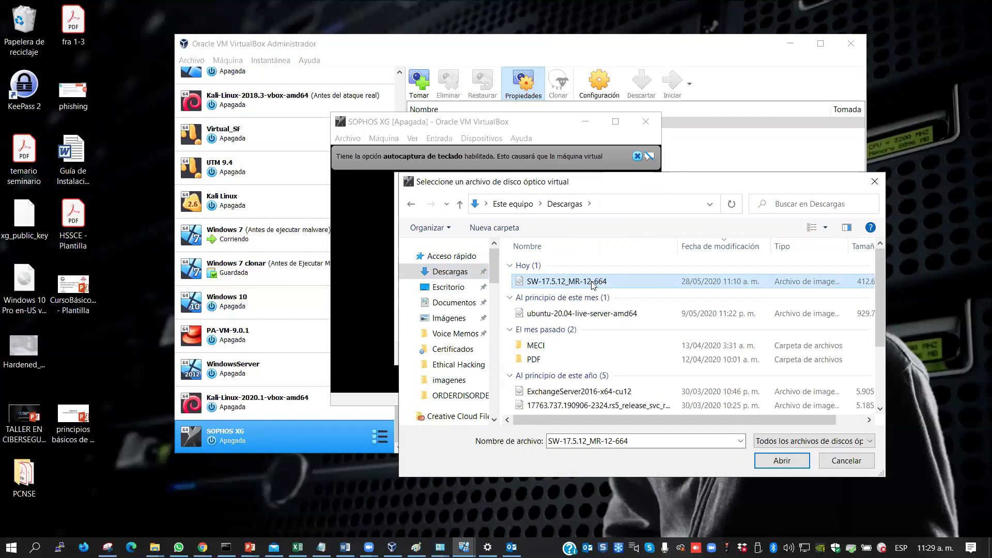
{"action": "left_click", "coordinate": [783, 462]}
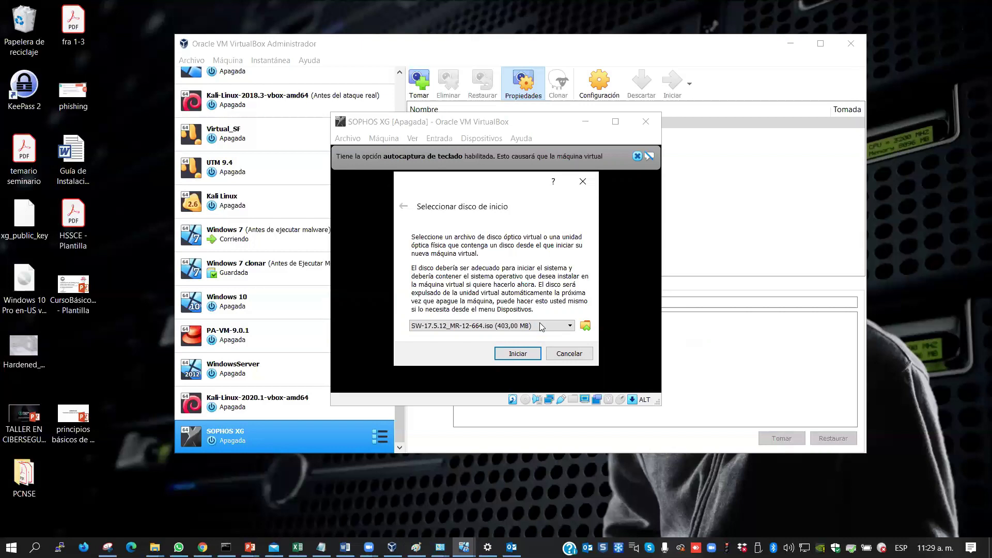
Close the VM window at the UEFI shell and power the machine off
{"action": "left_click", "coordinate": [570, 357]}
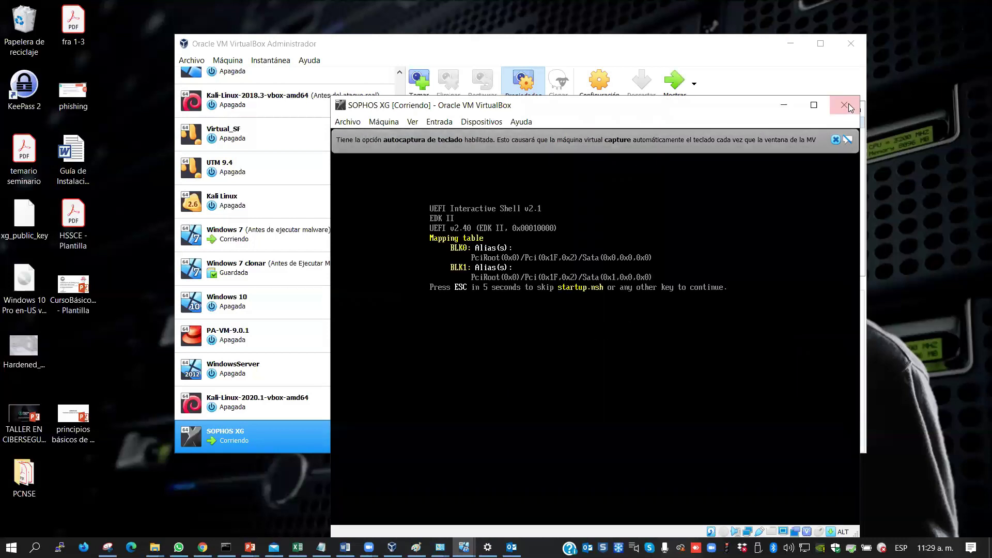
{"action": "left_click", "coordinate": [847, 106]}
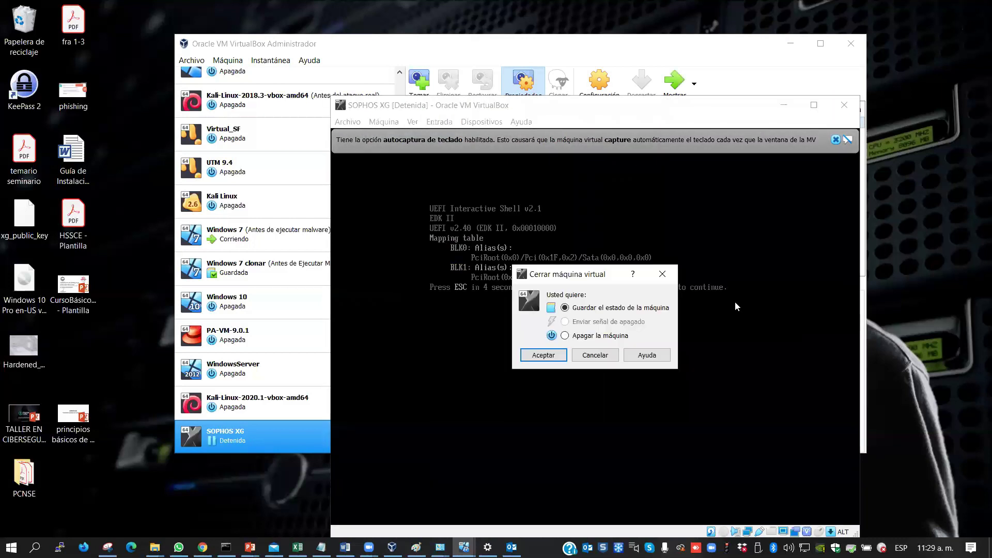
{"action": "left_click", "coordinate": [538, 357]}
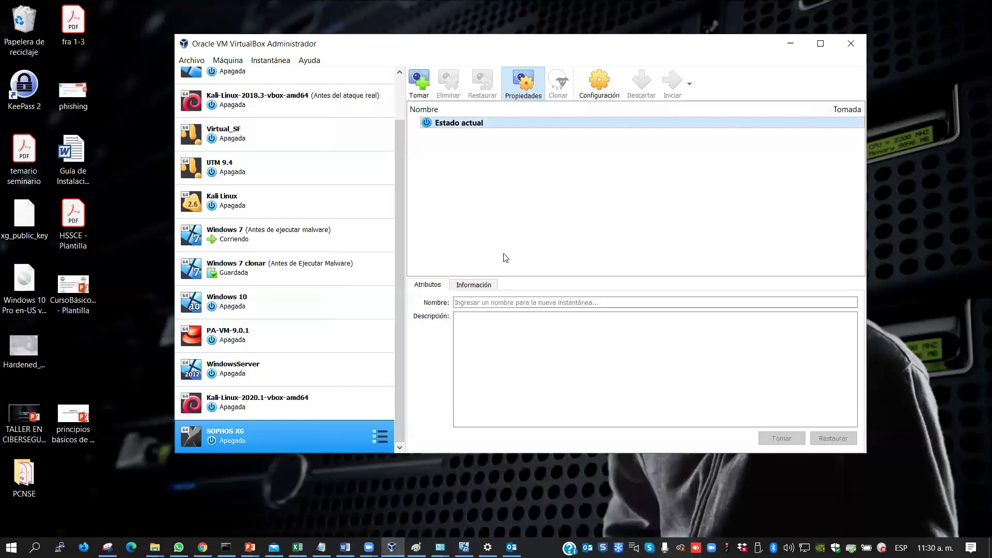
{"action": "right_click", "coordinate": [256, 434]}
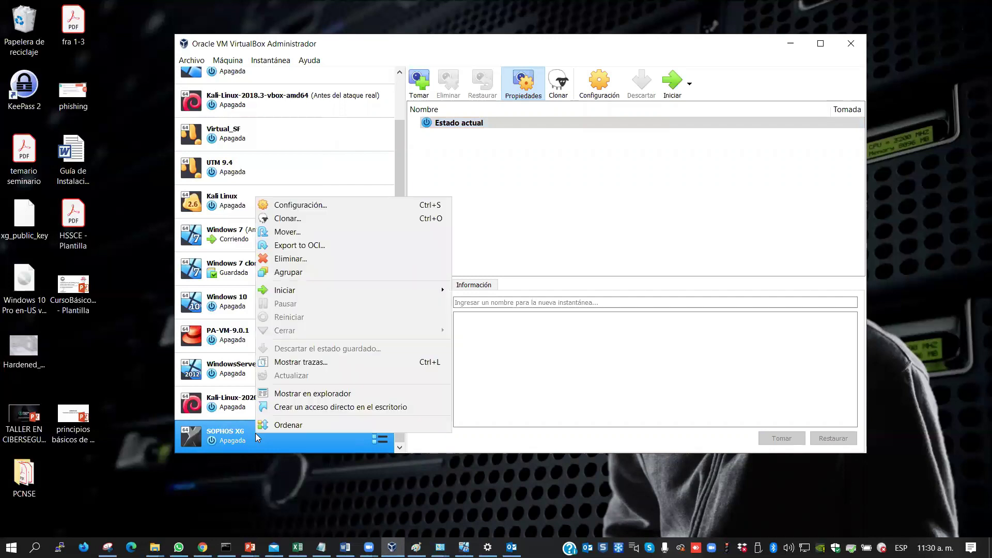
{"action": "left_click", "coordinate": [333, 205]}
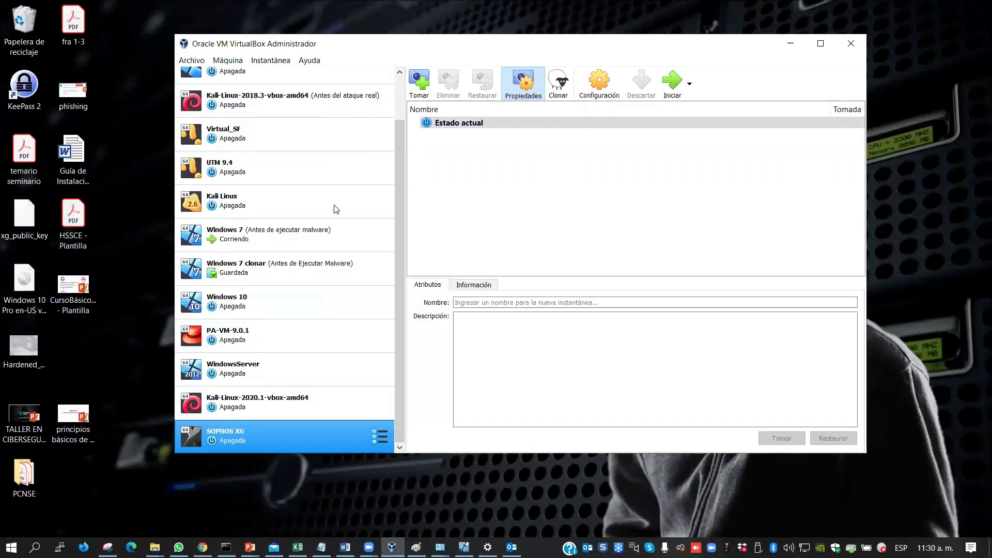
{"action": "left_click", "coordinate": [361, 155]}
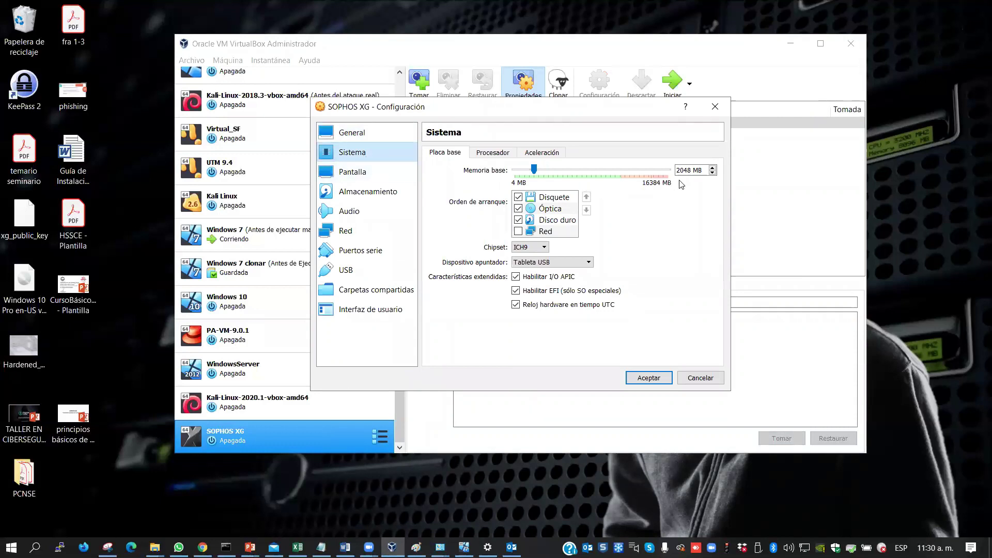
{"action": "left_click_drag", "start_coordinate": [703, 170], "coordinate": [666, 170]}
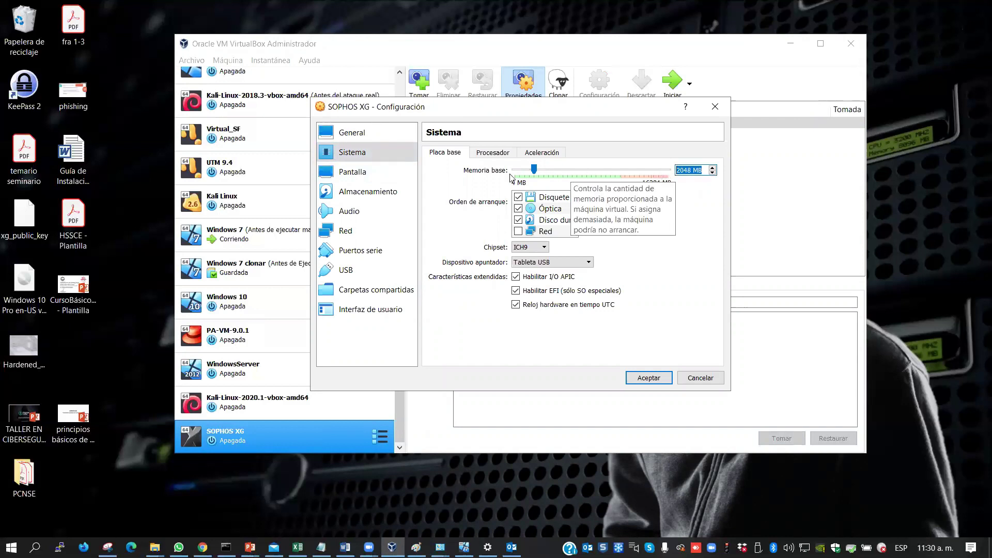
{"action": "left_click", "coordinate": [488, 154]}
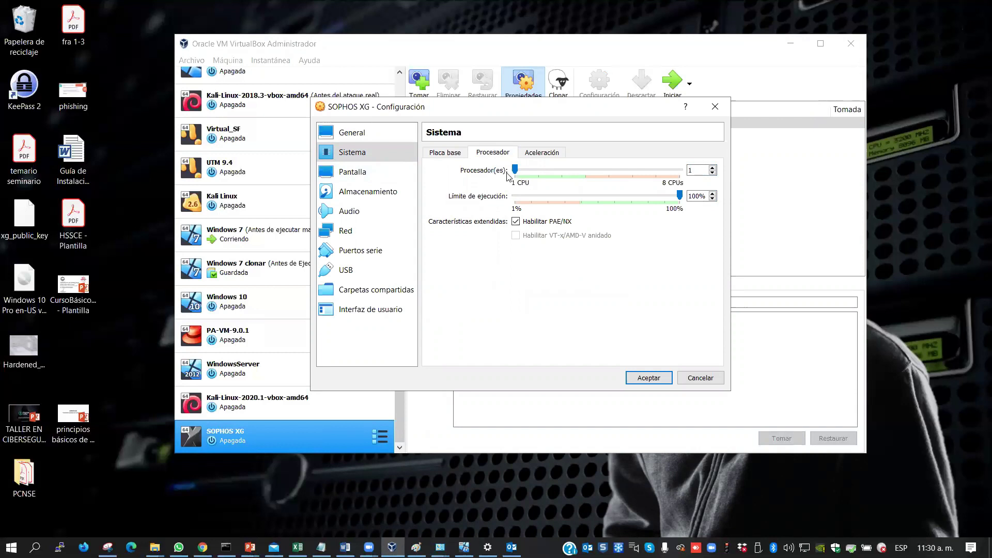
{"action": "left_click", "coordinate": [694, 172]}
{"action": "left_click", "coordinate": [700, 378]}
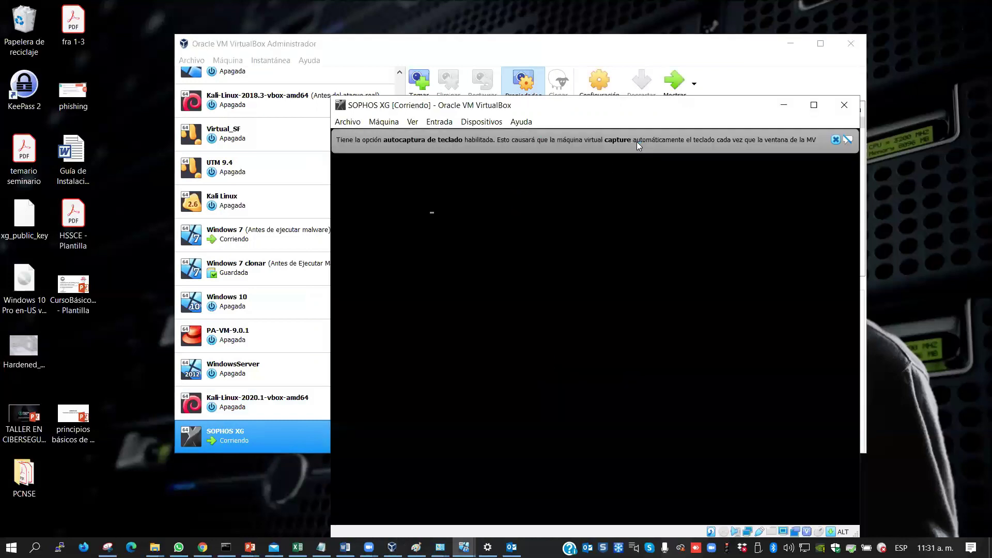
Dismiss the keyboard autocapture notice and move the SOPHOS XG window higher
{"action": "left_click", "coordinate": [834, 139]}
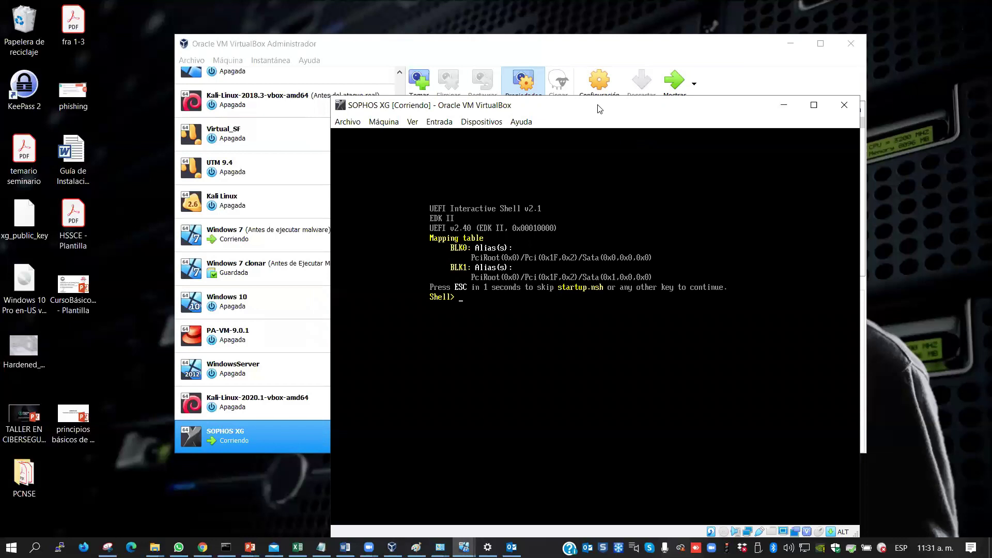
{"action": "left_click_drag", "start_coordinate": [598, 108], "coordinate": [599, 89]}
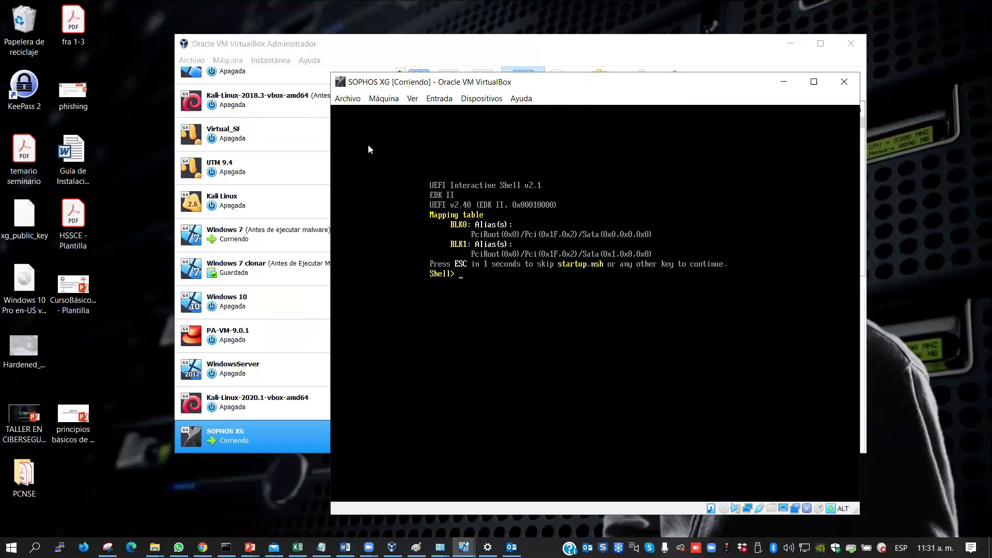
Load the SW-17.5.12_MR-12-664 disc image into the running machine's optical drive
{"action": "left_click", "coordinate": [475, 102]}
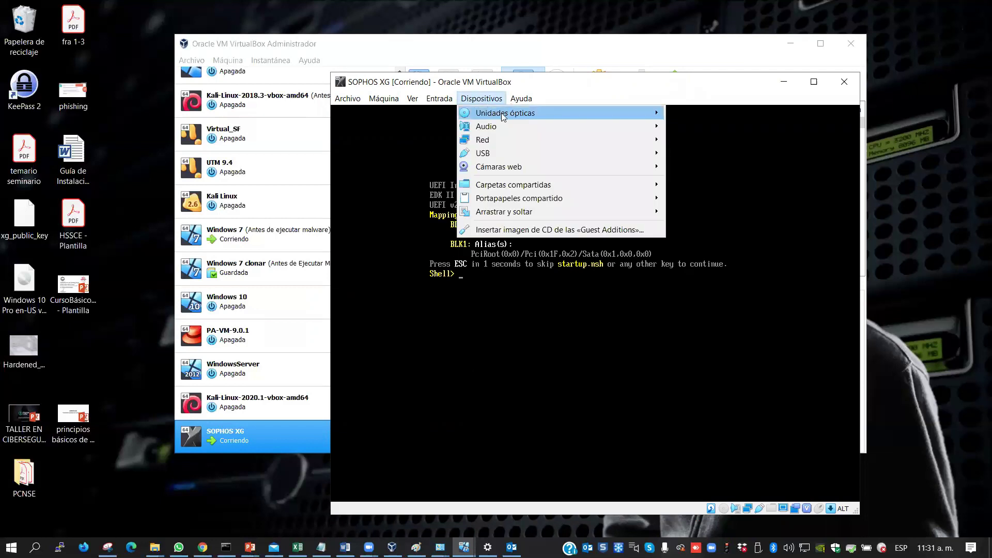
{"action": "mouse_move", "coordinate": [501, 112]}
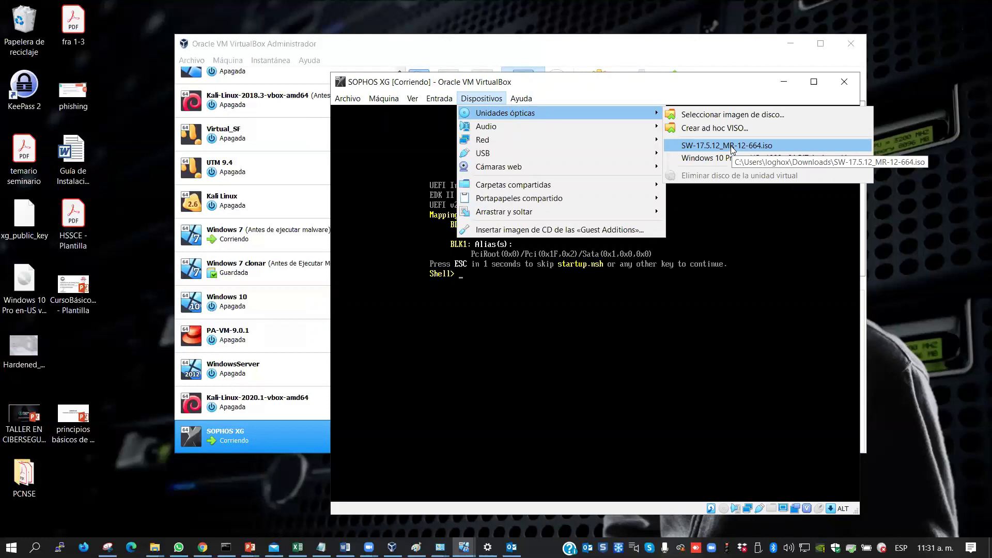
{"action": "left_click", "coordinate": [732, 115]}
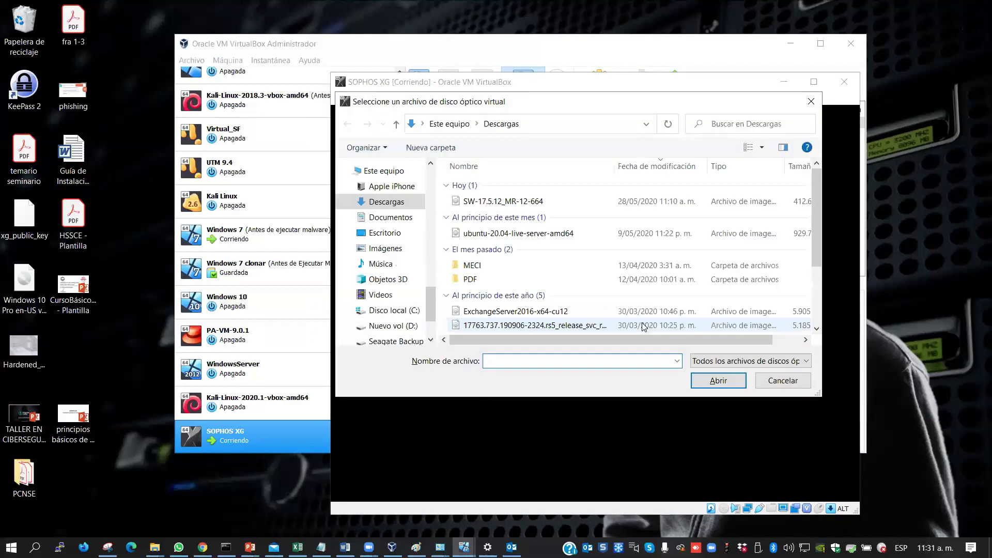
{"action": "left_click", "coordinate": [486, 203]}
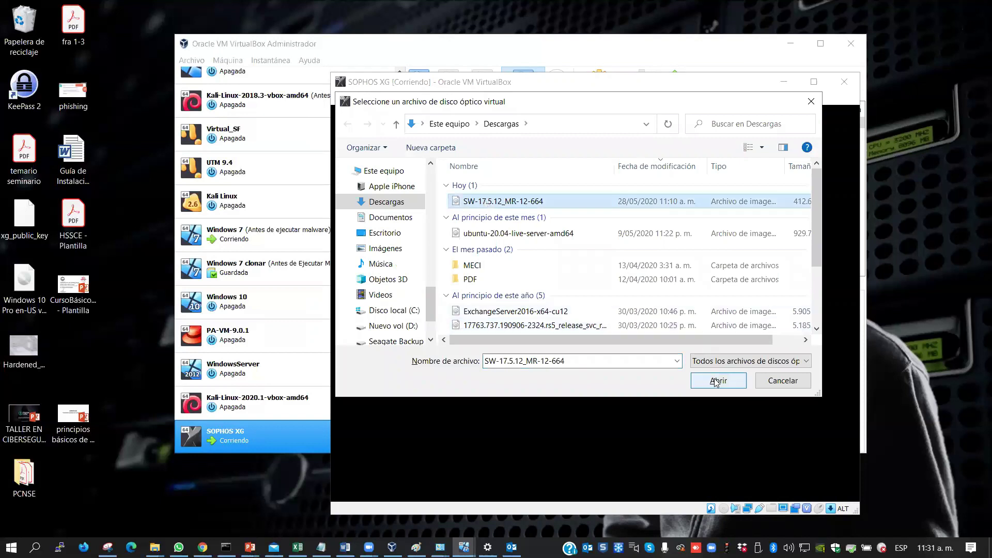
{"action": "left_click", "coordinate": [715, 381]}
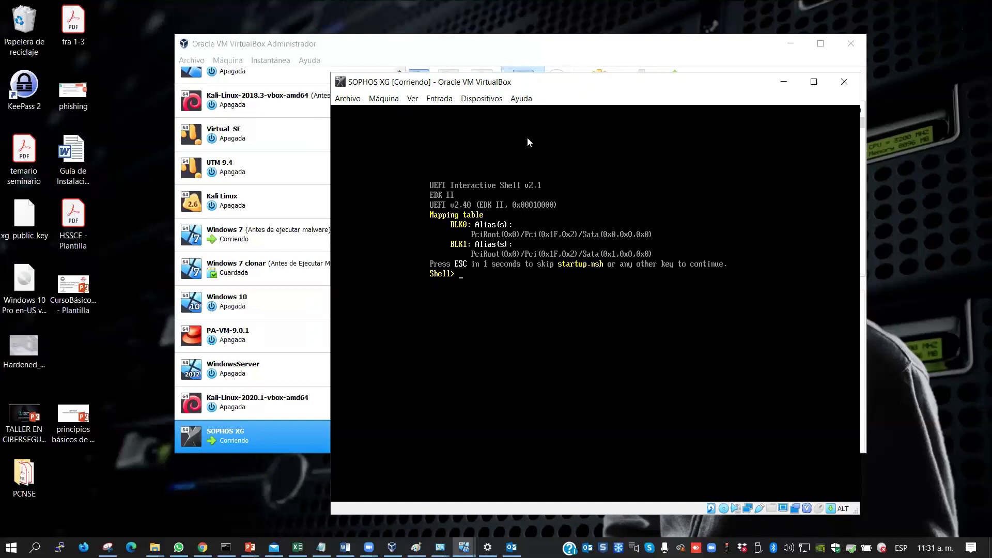
Reset SOPHOS XG via Máquina > Reiniciar and confirm the restart
{"action": "left_click", "coordinate": [375, 101]}
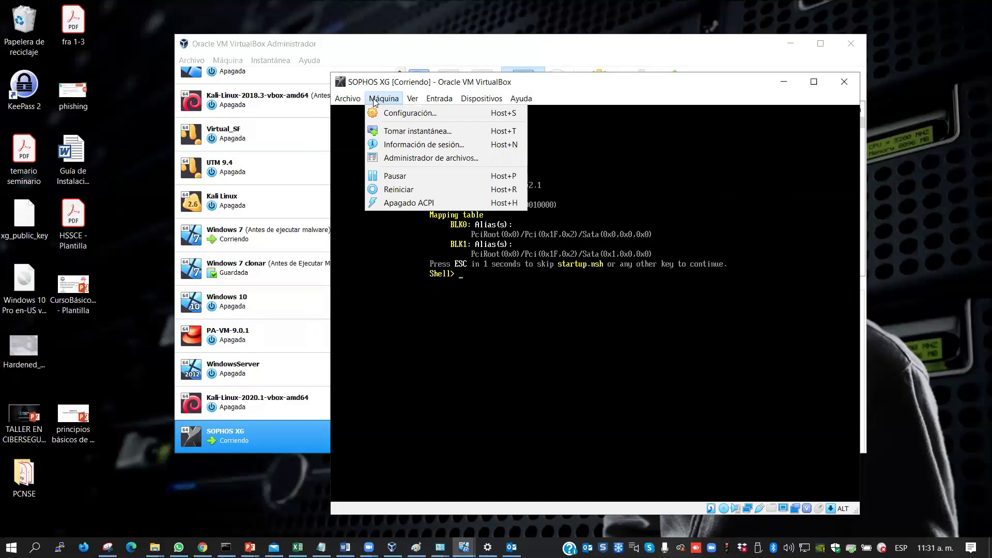
{"action": "left_click", "coordinate": [423, 190]}
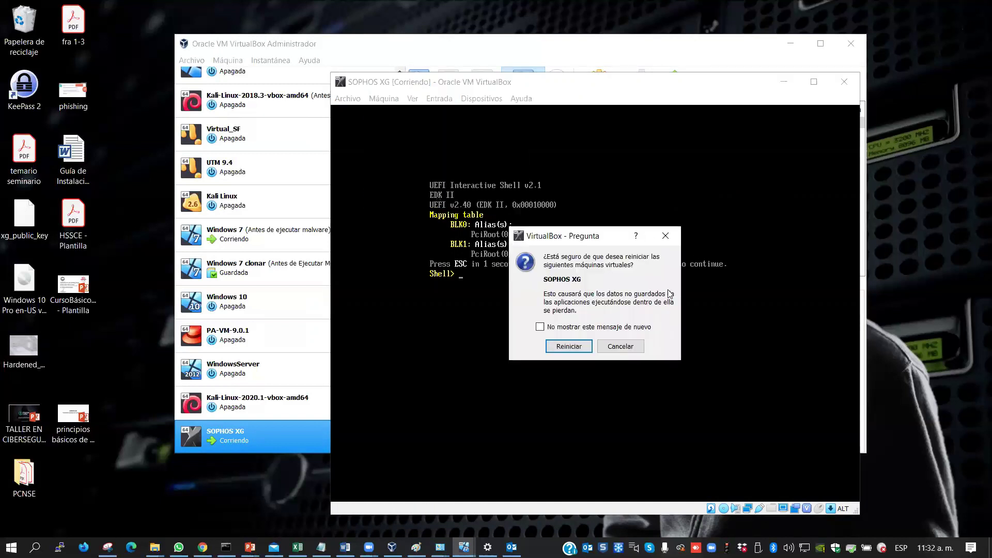
{"action": "left_click", "coordinate": [569, 347]}
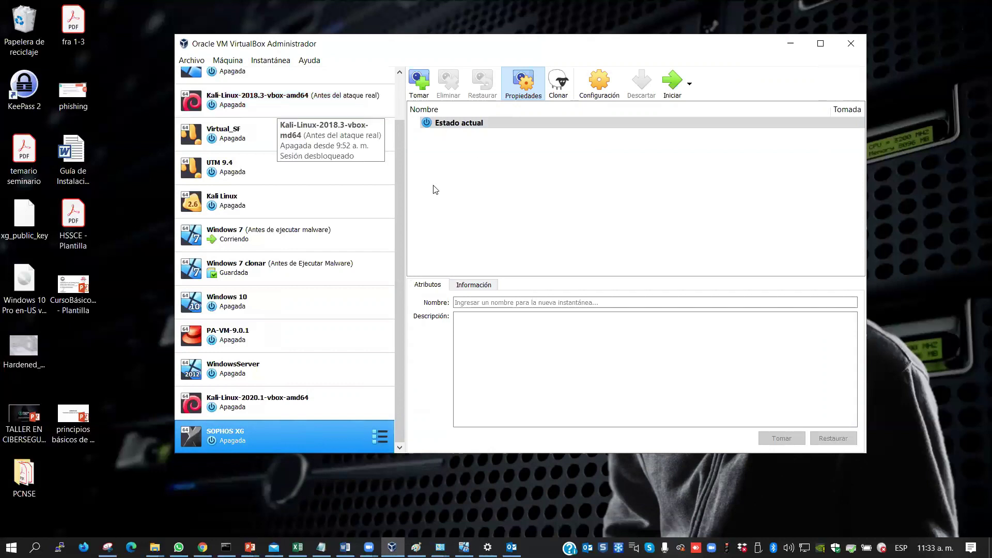
Start a new virtual machine from Herramientas named SOPHOS XG
{"action": "scroll", "coordinate": [398, 181], "scroll_direction": "up", "scroll_amount": 2}
{"action": "left_click", "coordinate": [262, 91]}
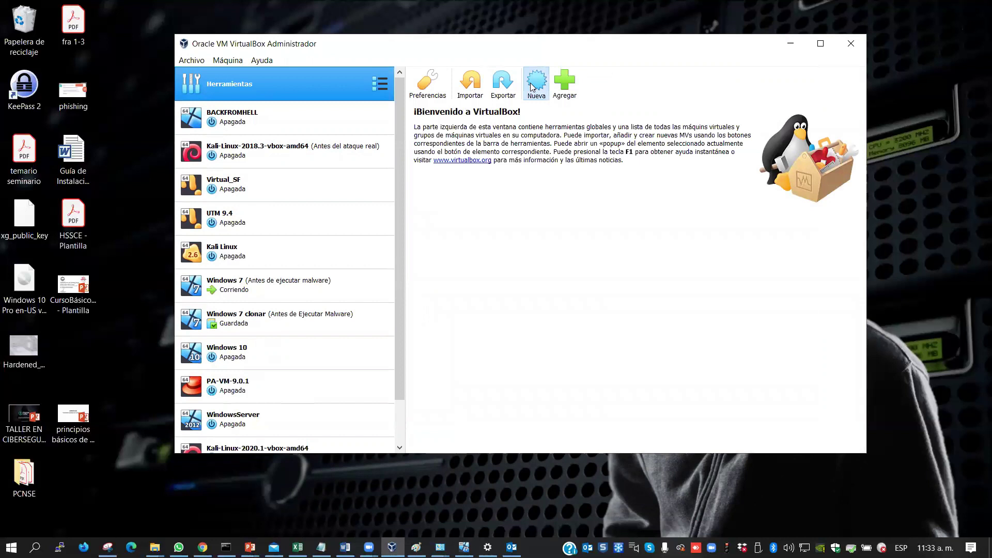
{"action": "left_click", "coordinate": [532, 88]}
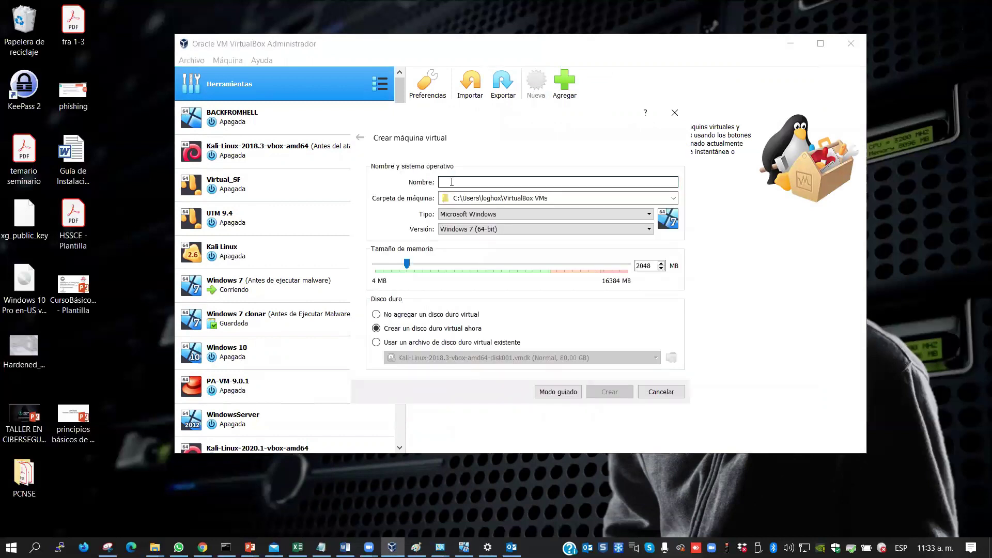
{"action": "type", "text": "SOPHOS XG"}
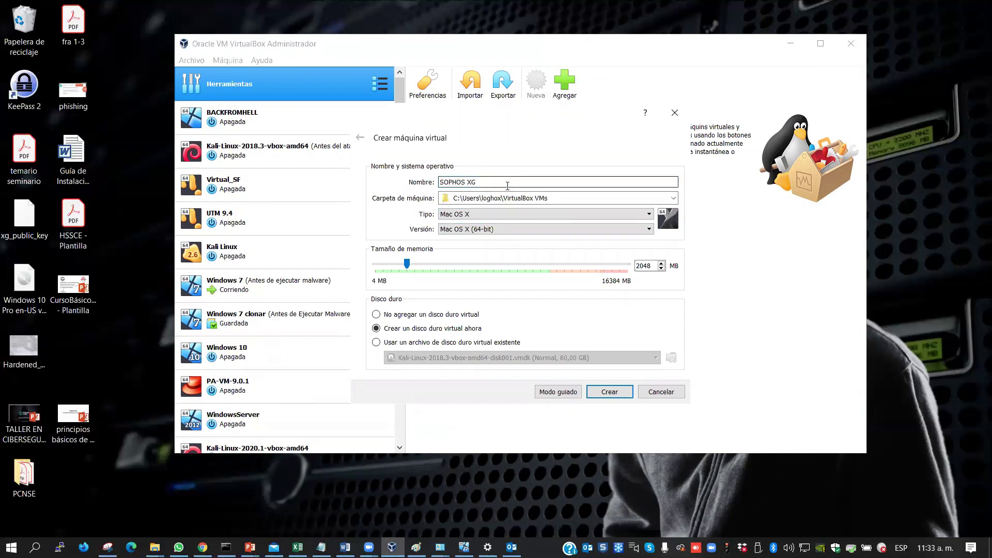
{"action": "left_click_drag", "start_coordinate": [486, 180], "coordinate": [433, 179]}
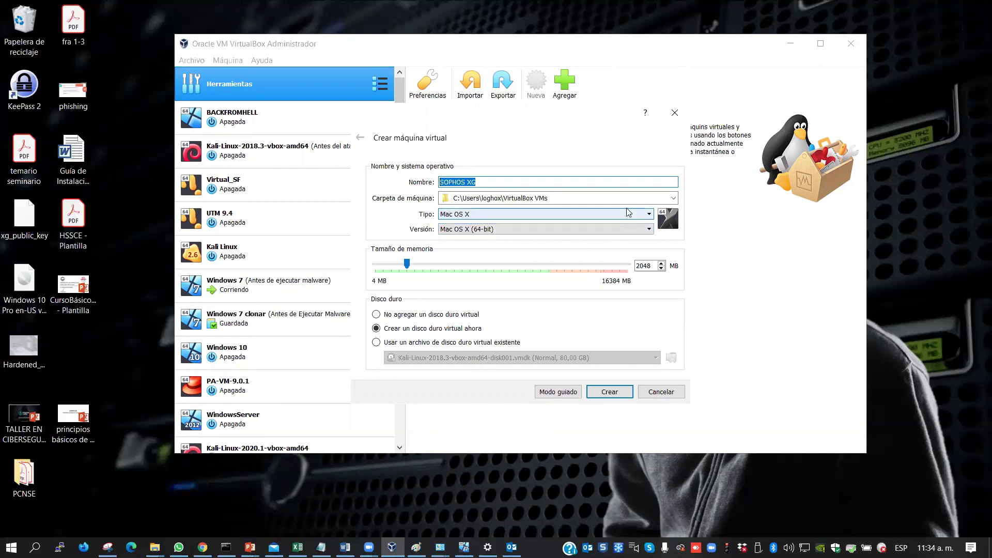
Set the type to Linux with version Oracle (64-bit)
{"action": "left_click", "coordinate": [644, 215]}
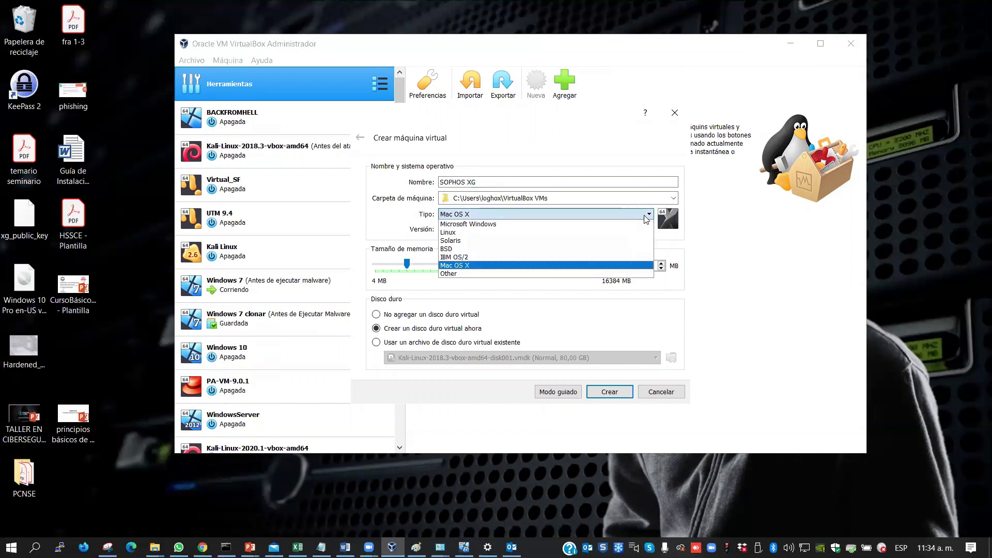
{"action": "left_click", "coordinate": [508, 233]}
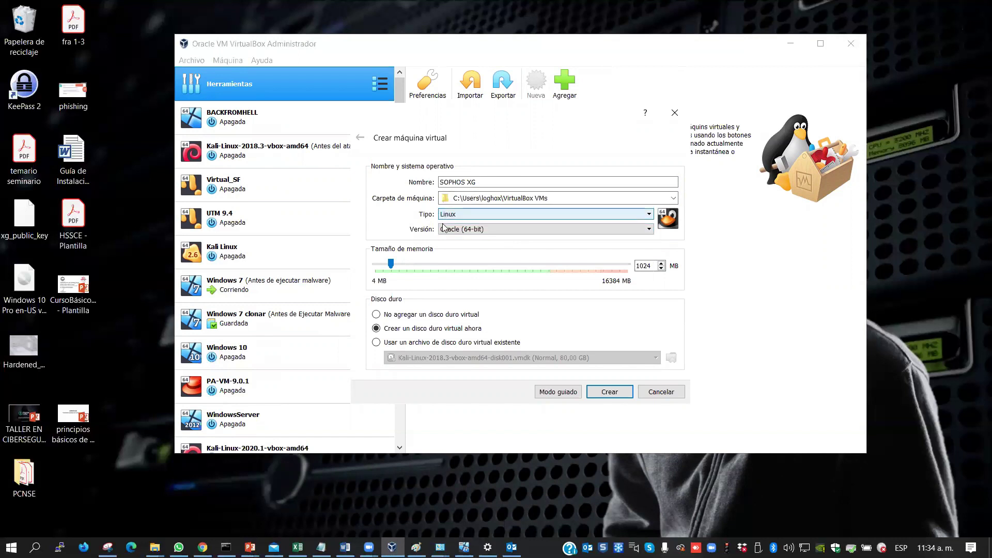
{"action": "left_click", "coordinate": [633, 233]}
{"action": "left_click", "coordinate": [634, 232]}
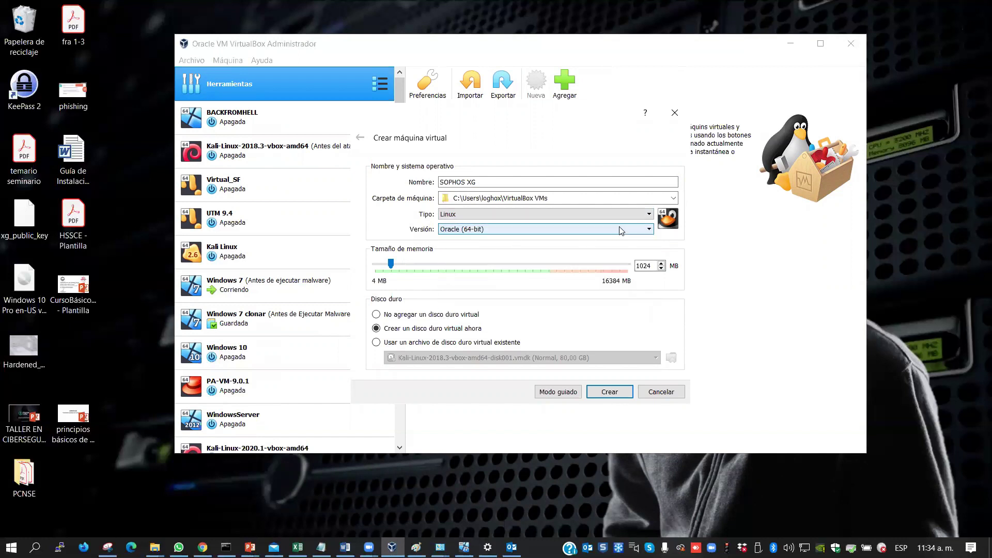
{"action": "left_click", "coordinate": [618, 233]}
{"action": "left_click_drag", "start_coordinate": [649, 274], "coordinate": [649, 294]}
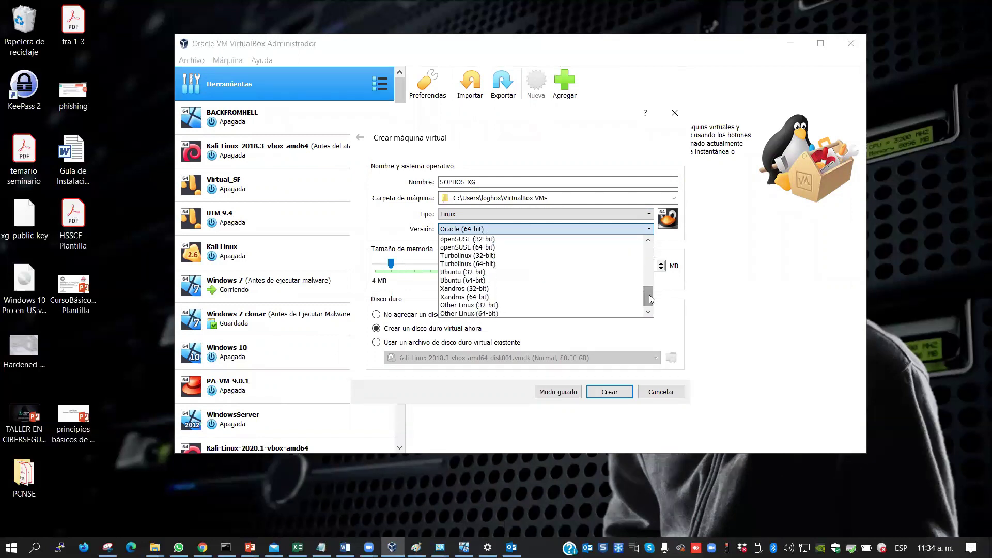
{"action": "left_click", "coordinate": [376, 209]}
Set memory to 2024 MB and choose to use an existing hard disk file
{"action": "left_click", "coordinate": [639, 266]}
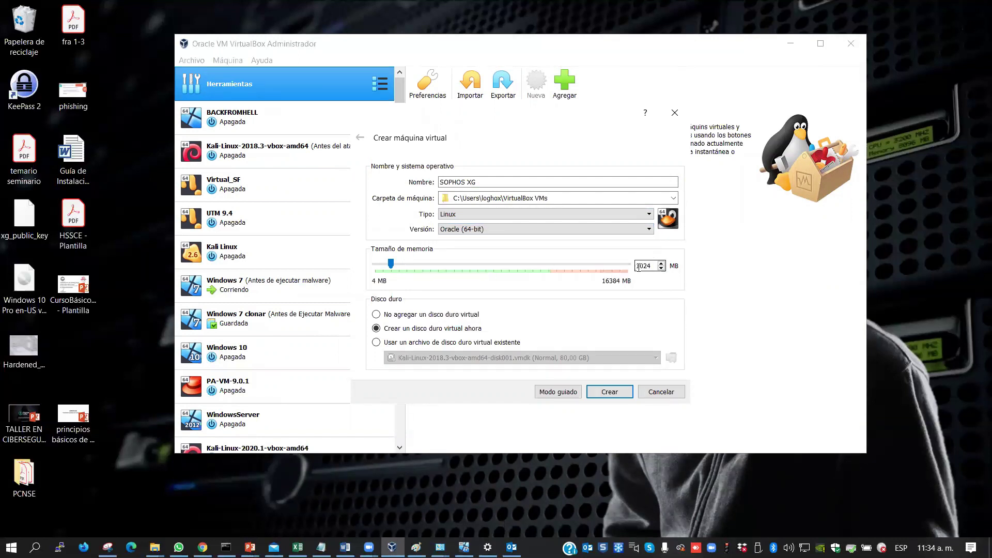
{"action": "double_click", "coordinate": [650, 266]}
{"action": "type", "text": "2024"}
{"action": "left_click", "coordinate": [435, 344]}
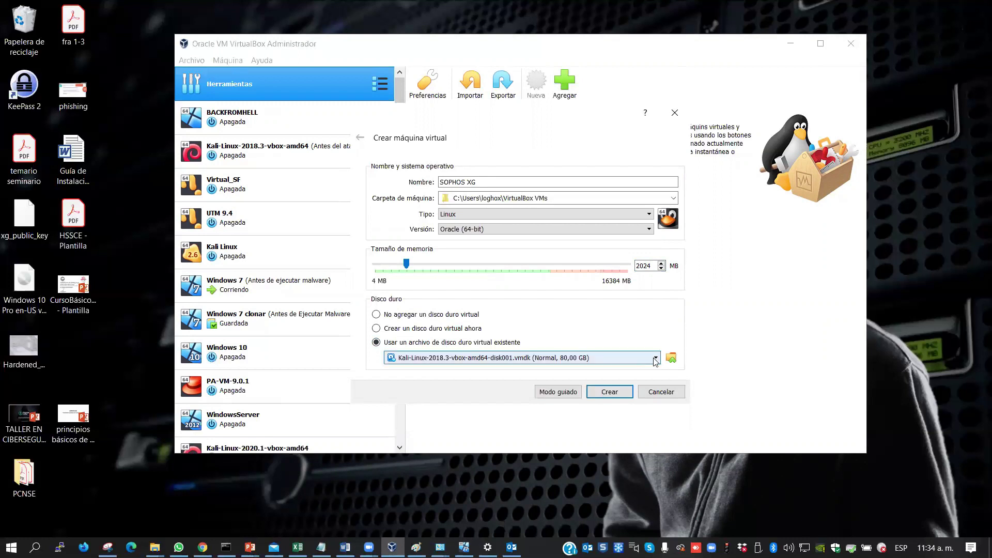
Open the disk chooser, choose Agregar, and browse to drive C:
{"action": "left_click", "coordinate": [673, 358]}
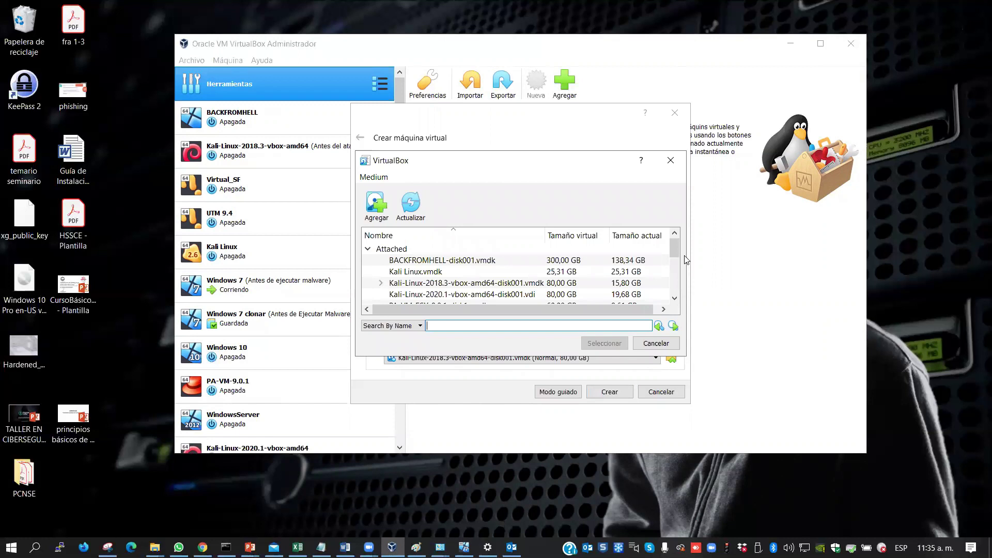
{"action": "mouse_move", "coordinate": [675, 245]}
{"action": "left_mouse_down"}
{"action": "mouse_move", "coordinate": [676, 269]}
{"action": "mouse_move", "coordinate": [674, 238]}
{"action": "left_mouse_up"}
{"action": "left_click", "coordinate": [388, 209]}
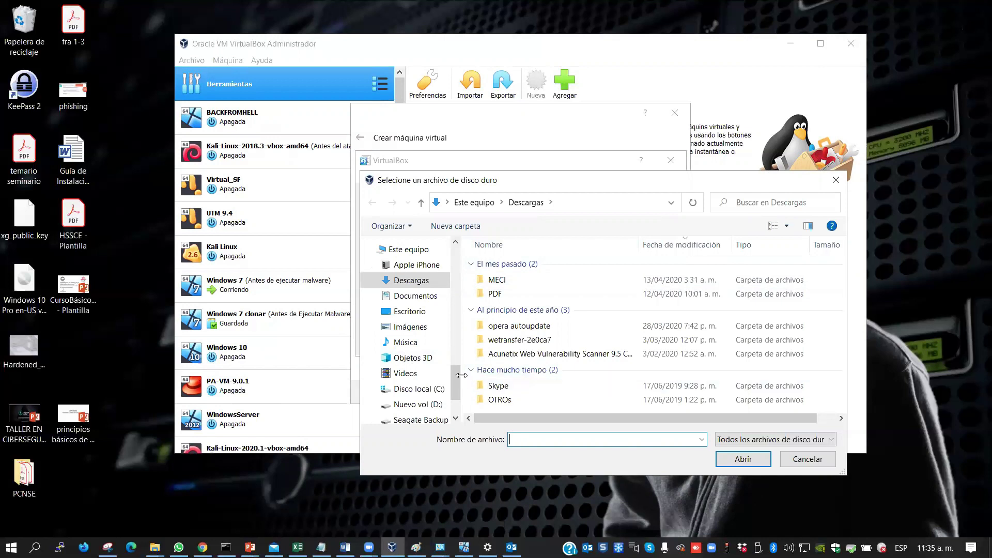
{"action": "left_click_drag", "start_coordinate": [453, 373], "coordinate": [461, 404]}
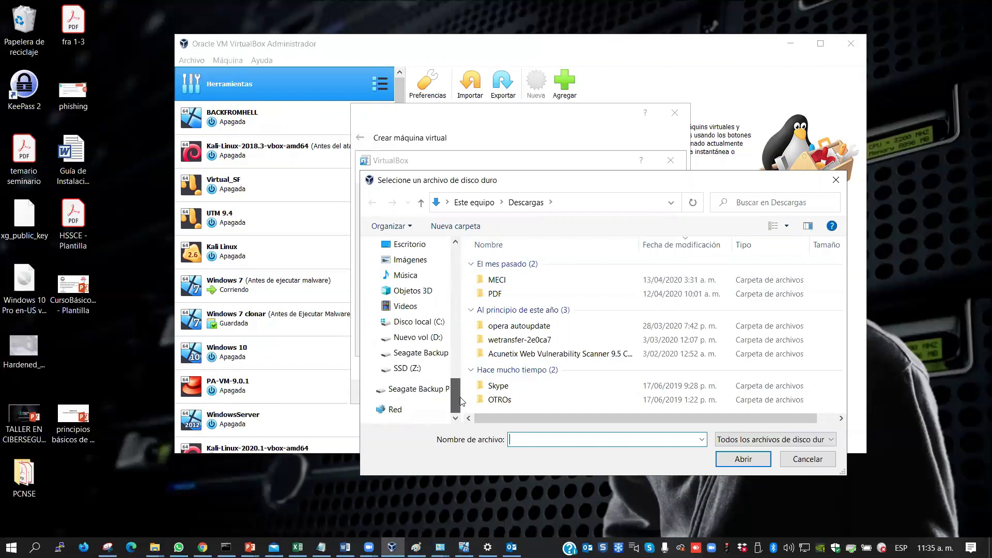
{"action": "left_click", "coordinate": [427, 321]}
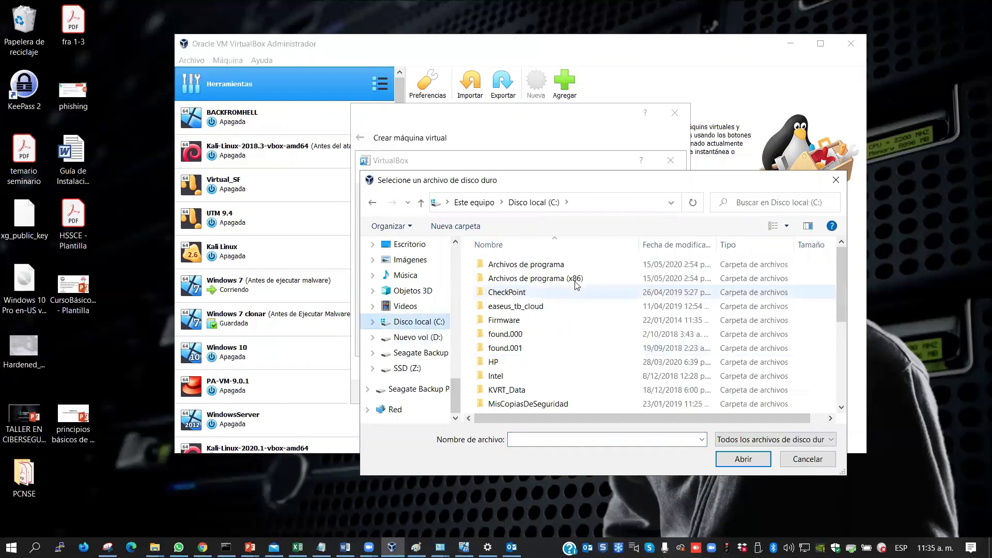
{"action": "left_click_drag", "start_coordinate": [839, 256], "coordinate": [839, 340]}
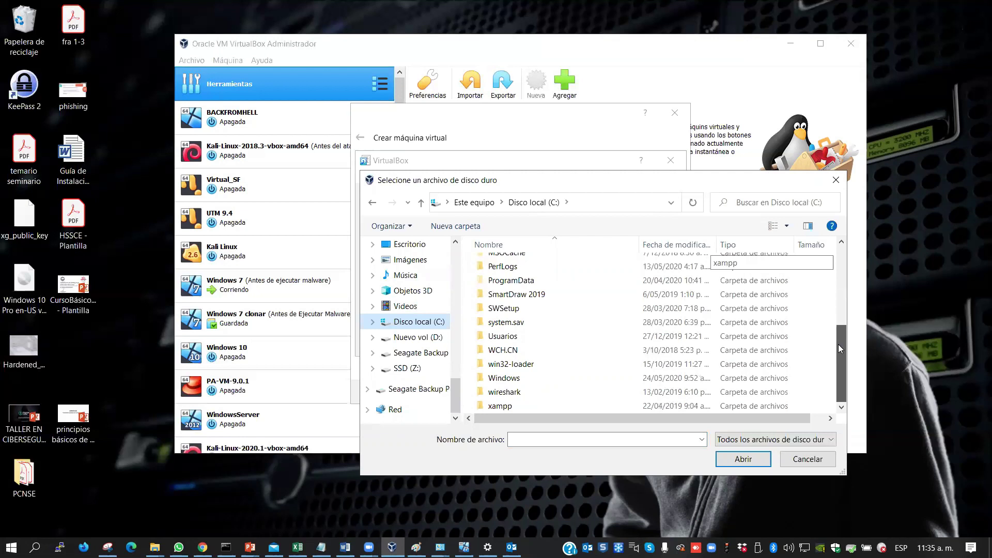
Open Usuarios\<user>\VirtualBox VMs\SOPHOS XG and add the SOPHOS XG disk file
{"action": "double_click", "coordinate": [509, 337]}
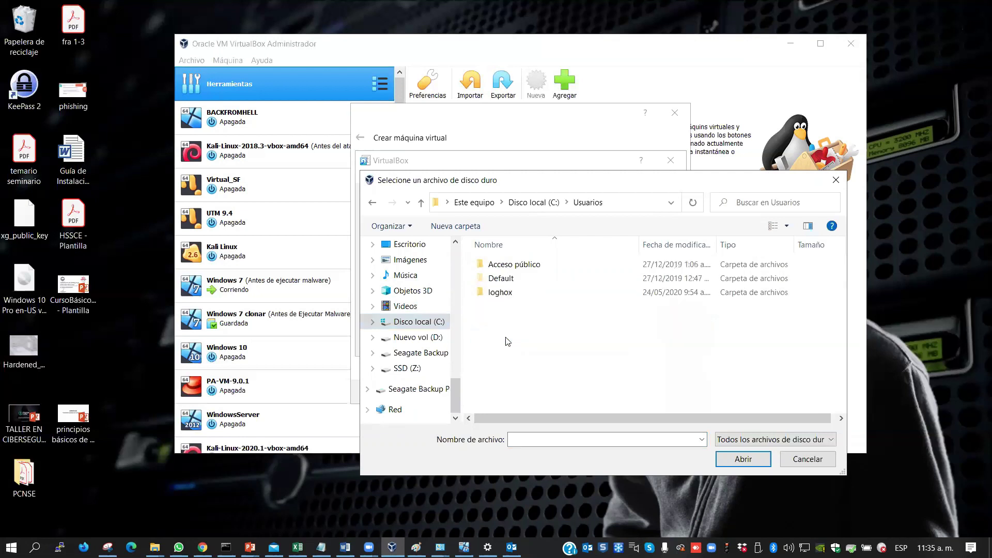
{"action": "double_click", "coordinate": [500, 293]}
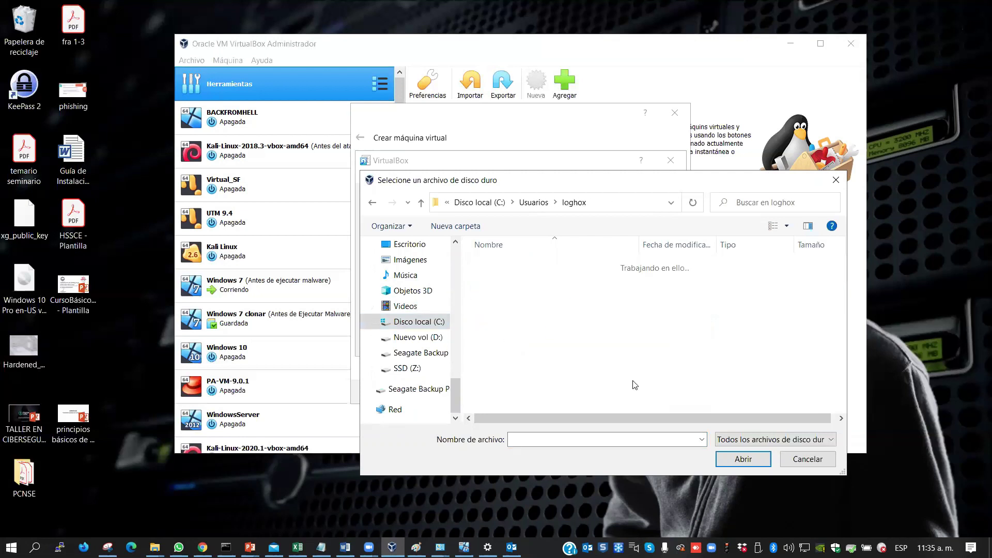
{"action": "left_click_drag", "start_coordinate": [840, 266], "coordinate": [838, 370]}
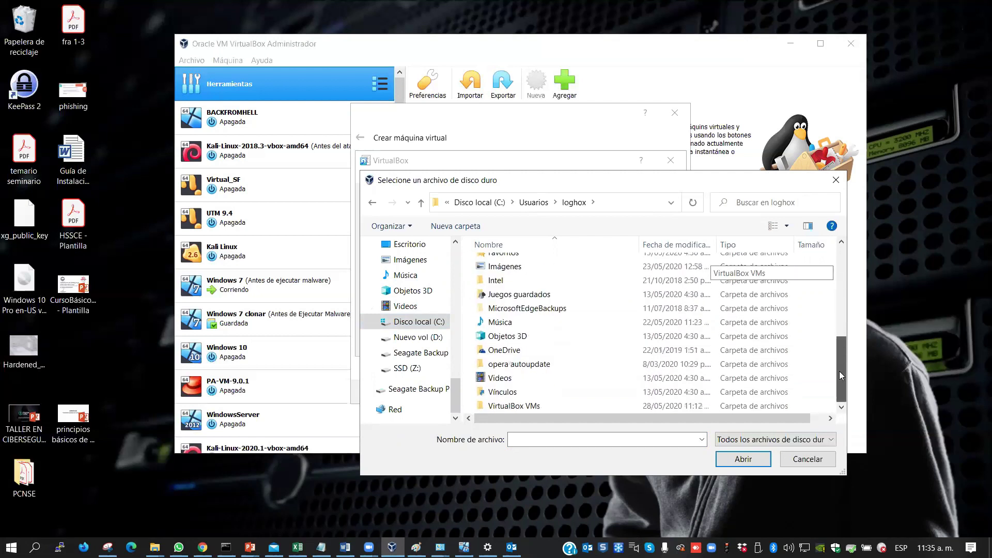
{"action": "double_click", "coordinate": [521, 408]}
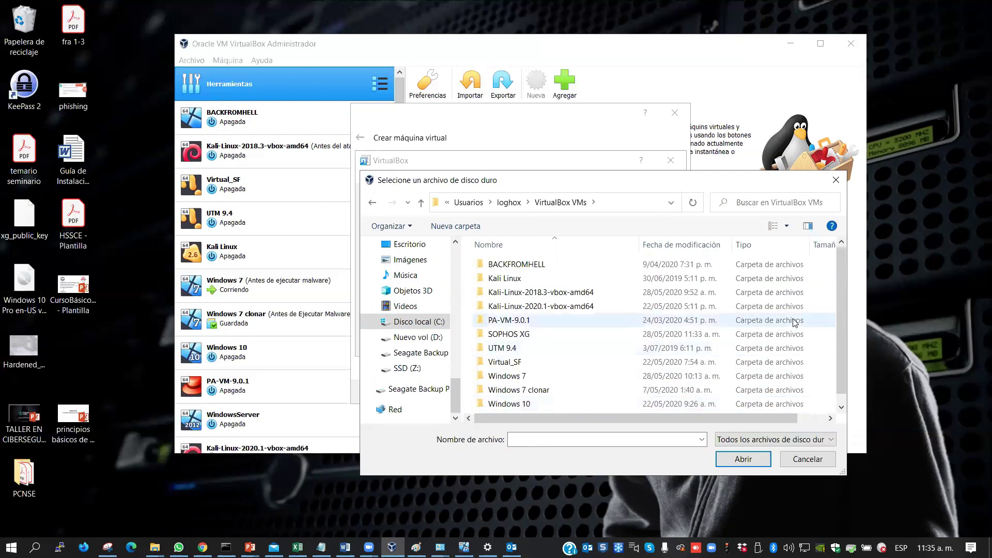
{"action": "double_click", "coordinate": [533, 335]}
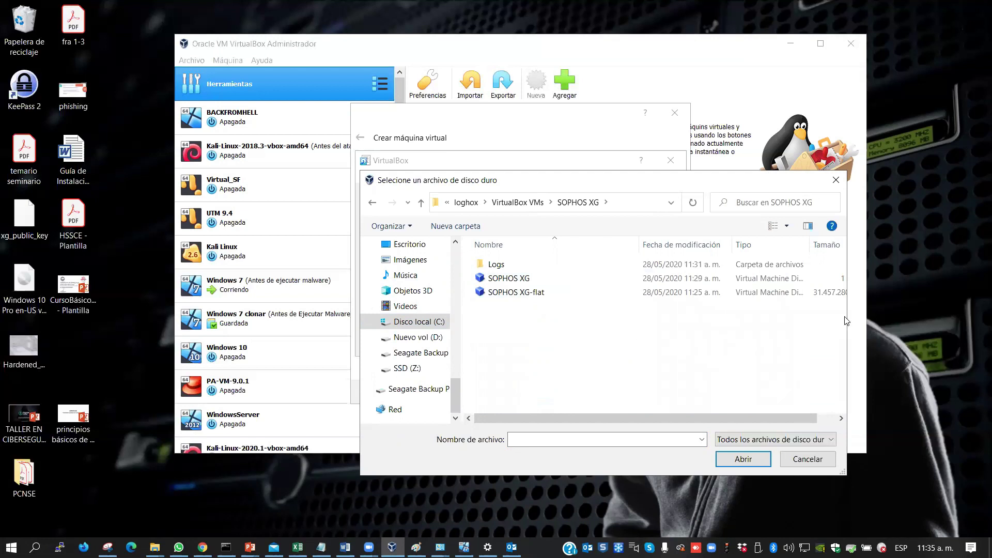
{"action": "left_click_drag", "start_coordinate": [846, 315], "coordinate": [977, 321]}
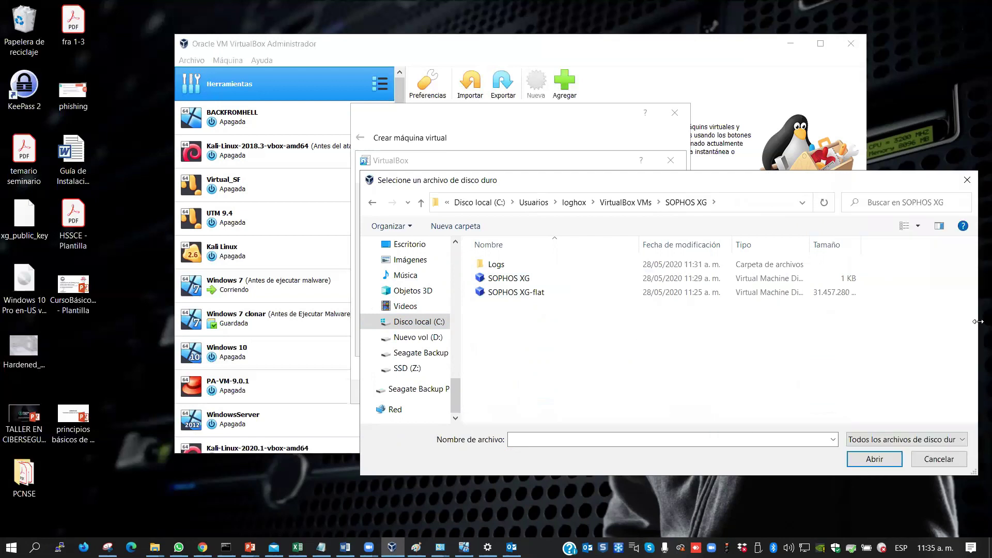
{"action": "left_click_drag", "start_coordinate": [615, 185], "coordinate": [488, 134]}
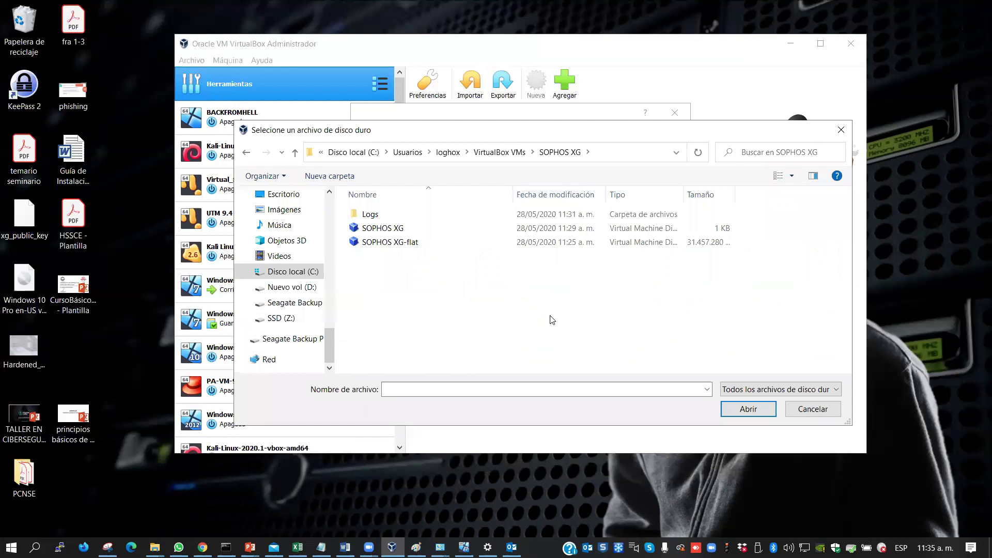
{"action": "left_click", "coordinate": [372, 229]}
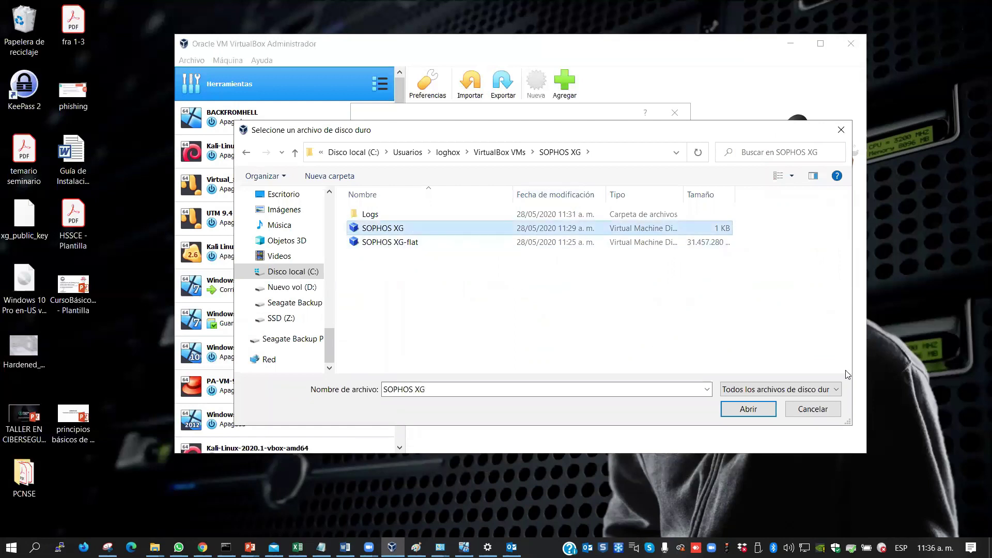
{"action": "left_click", "coordinate": [748, 409]}
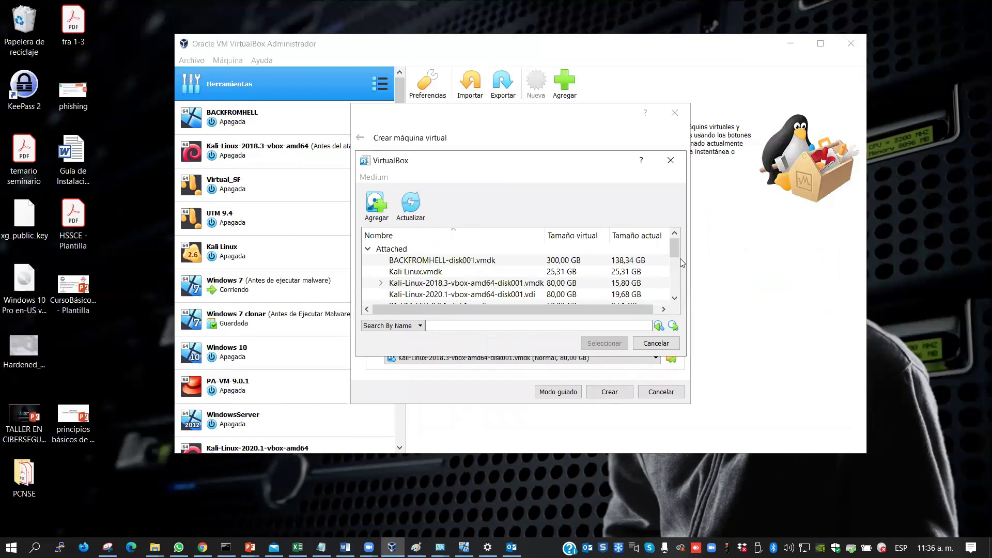
Attach the existing SOPHOS XG.vmdk (30 GB) disk and try creating the machine, which fails because the folder exists
{"action": "scroll", "coordinate": [675, 245], "scroll_direction": "down", "scroll_amount": 3}
{"action": "scroll", "coordinate": [675, 244], "scroll_direction": "up", "scroll_amount": 3}
{"action": "left_click_drag", "start_coordinate": [676, 245], "coordinate": [675, 266]}
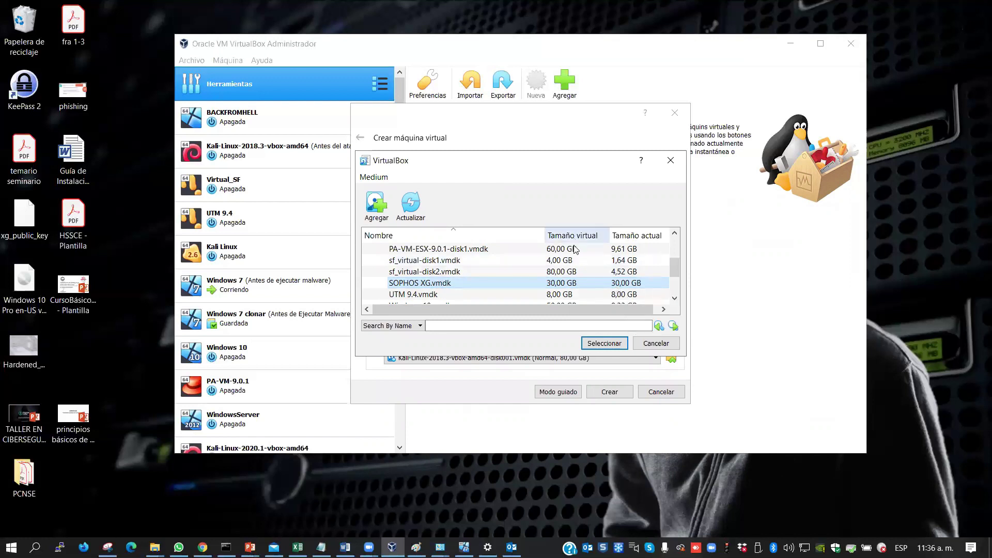
{"action": "left_click", "coordinate": [603, 343]}
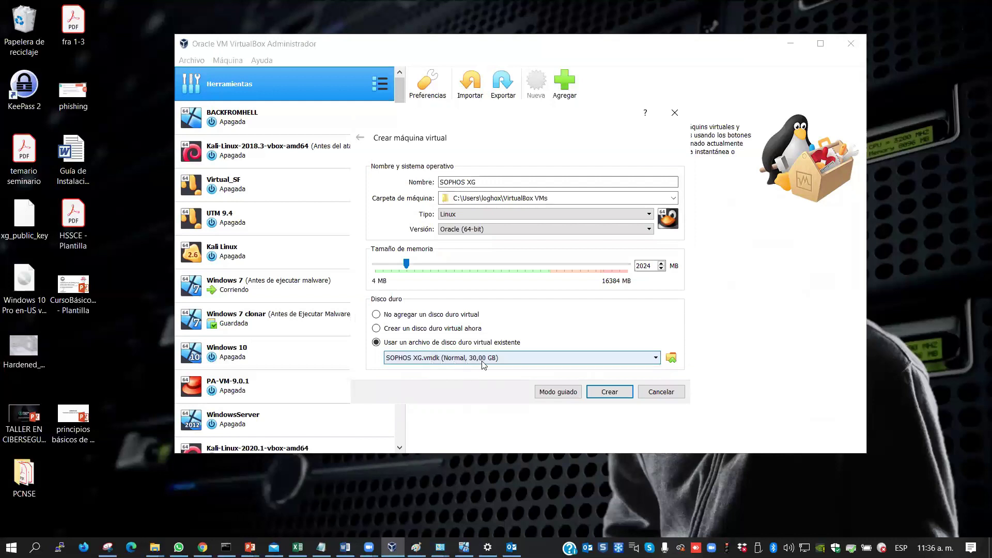
{"action": "left_click", "coordinate": [613, 393]}
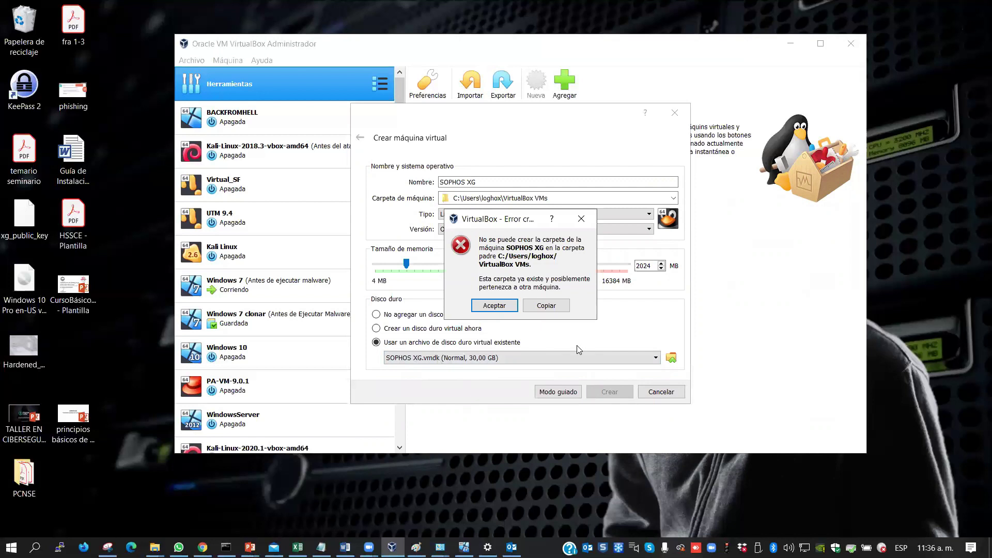
Dismiss the error and set the machine folder to a new 'SOPHOS XG 2' folder inside VirtualBox VMs
{"action": "left_click", "coordinate": [509, 309]}
{"action": "left_click", "coordinate": [566, 198]}
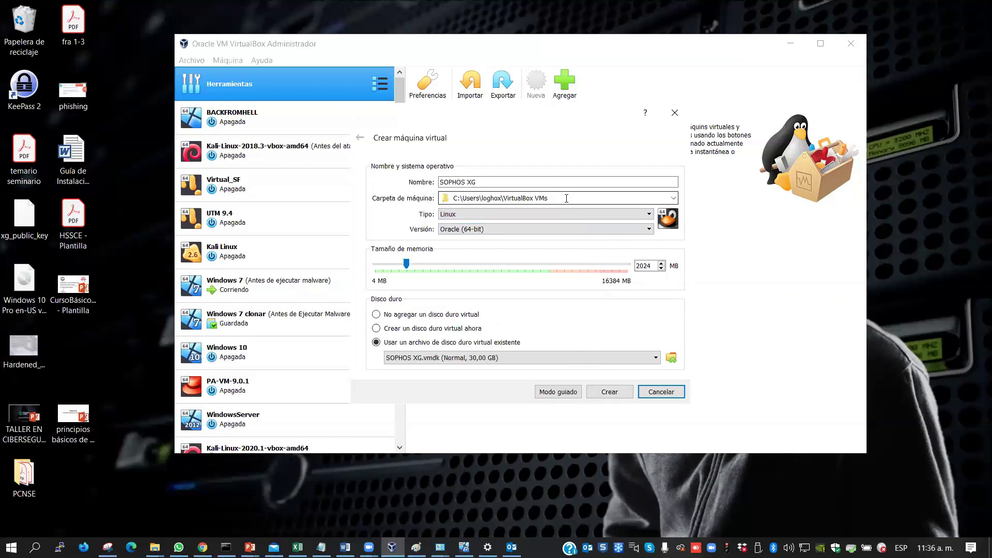
{"action": "left_click", "coordinate": [673, 200]}
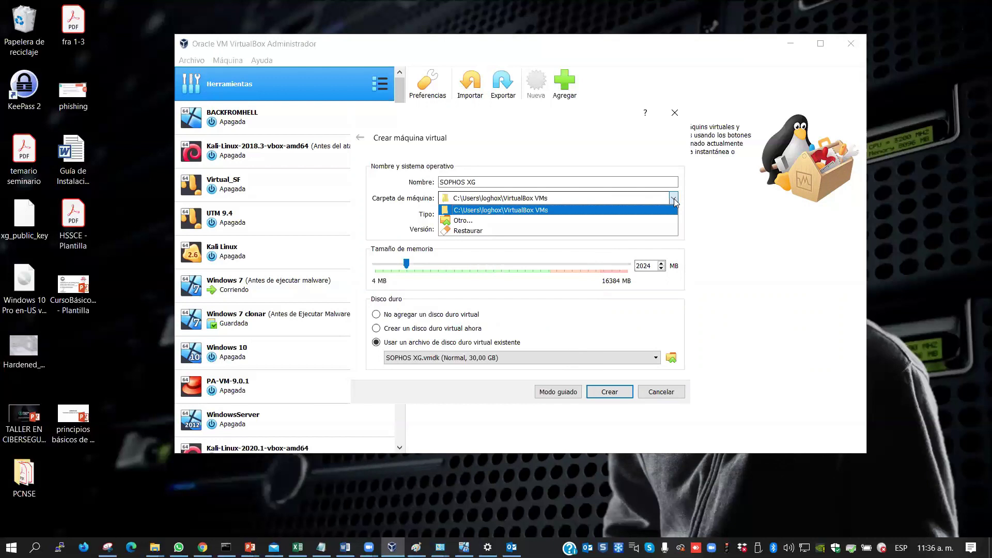
{"action": "left_click", "coordinate": [510, 225]}
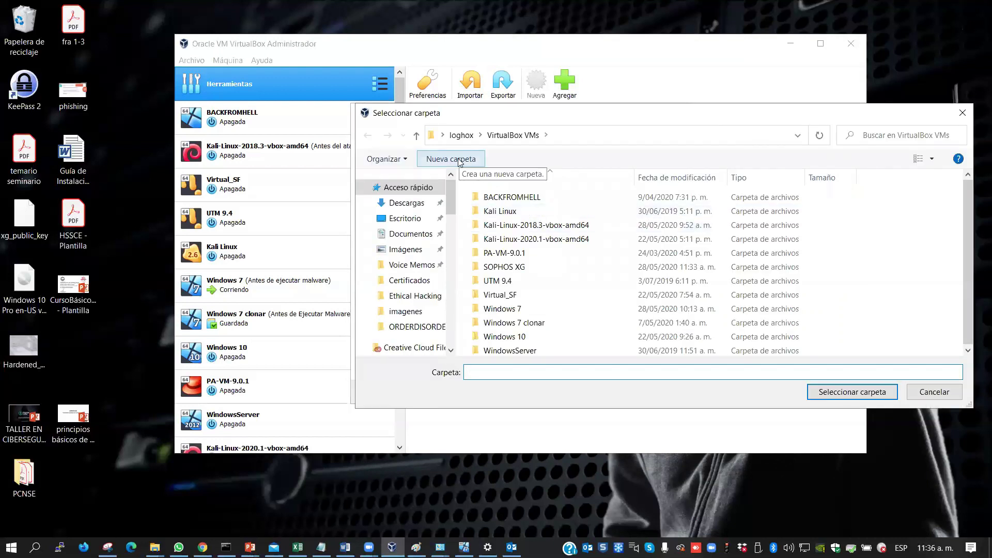
{"action": "left_click", "coordinate": [461, 160]}
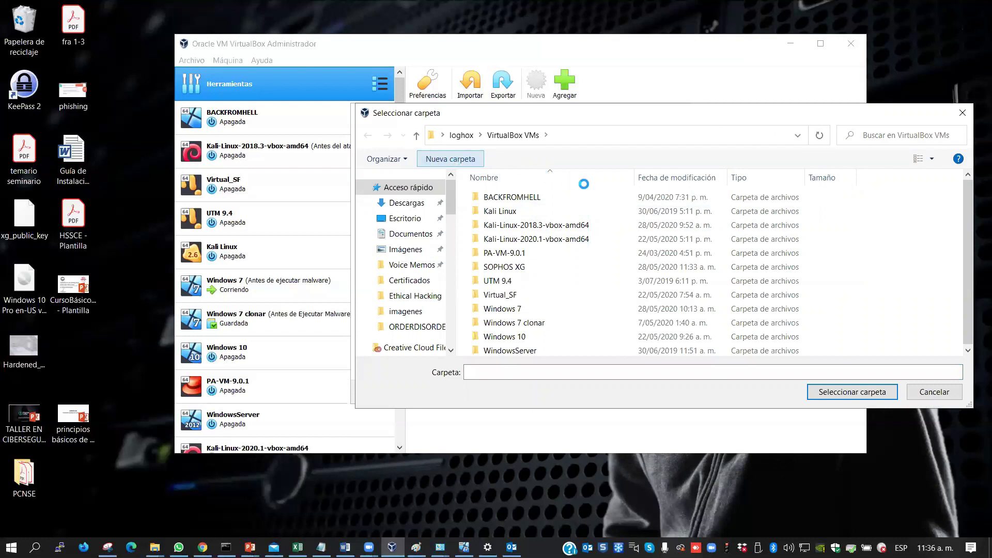
{"action": "type", "text": "SOPHOS XG "}
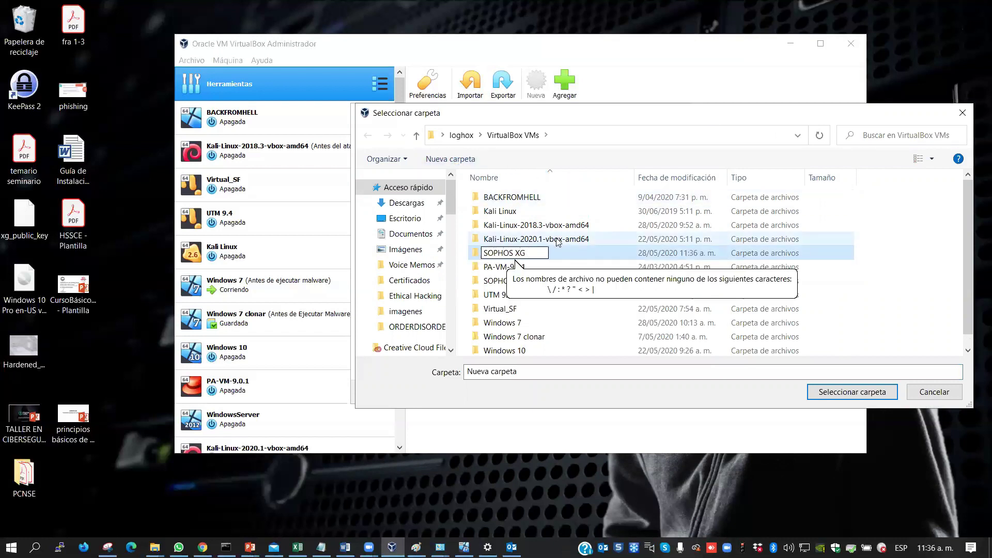
{"action": "type", "text": "2"}
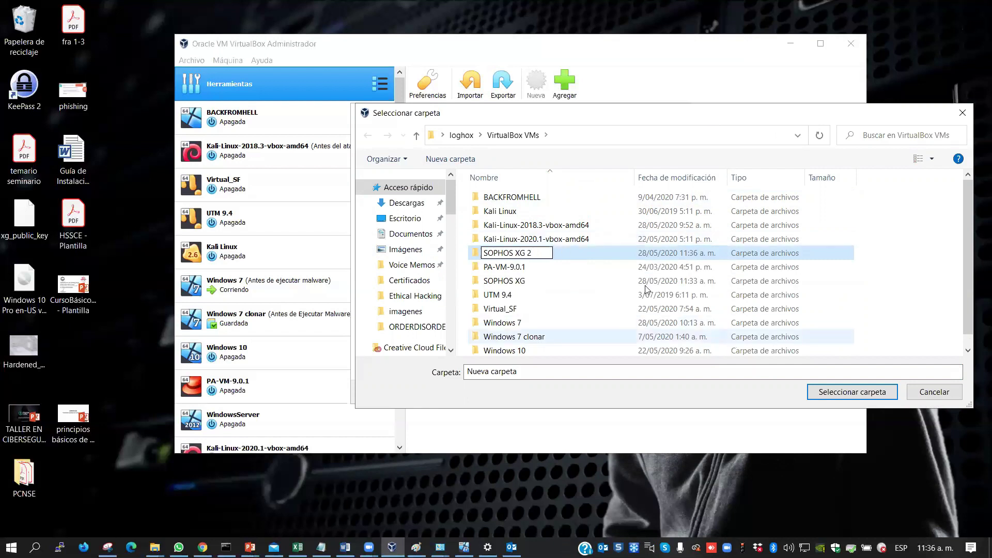
{"action": "key", "text": "Return"}
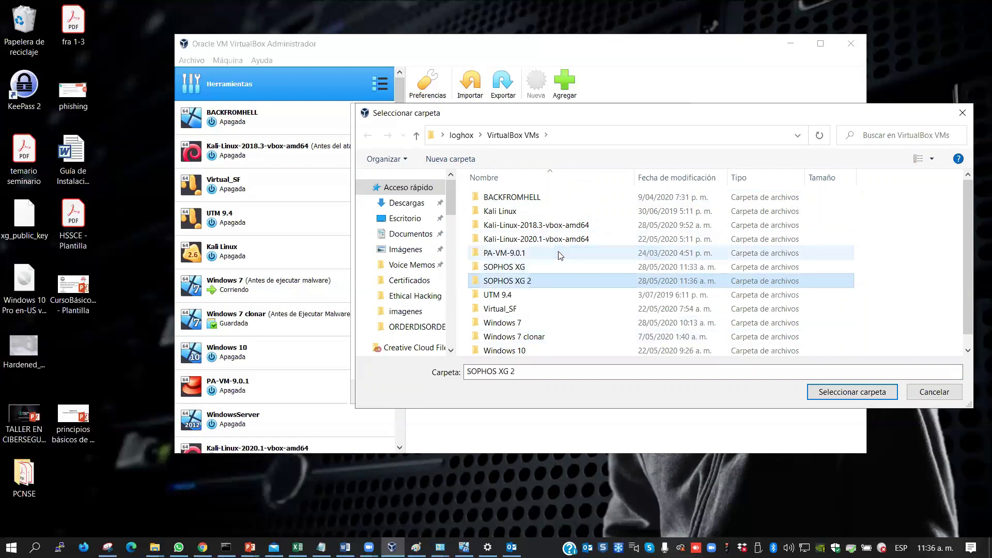
{"action": "left_click", "coordinate": [823, 396]}
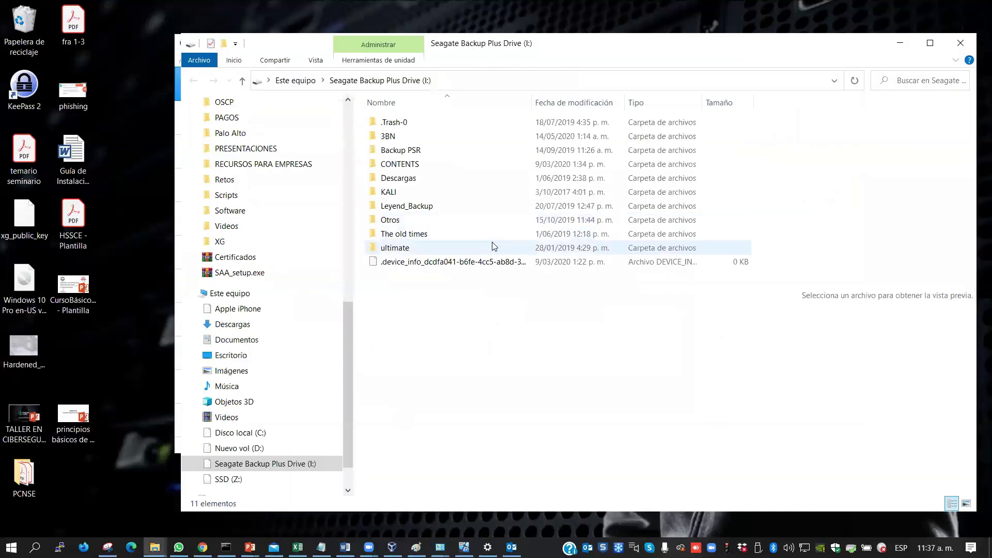
{"action": "left_click", "coordinate": [899, 43]}
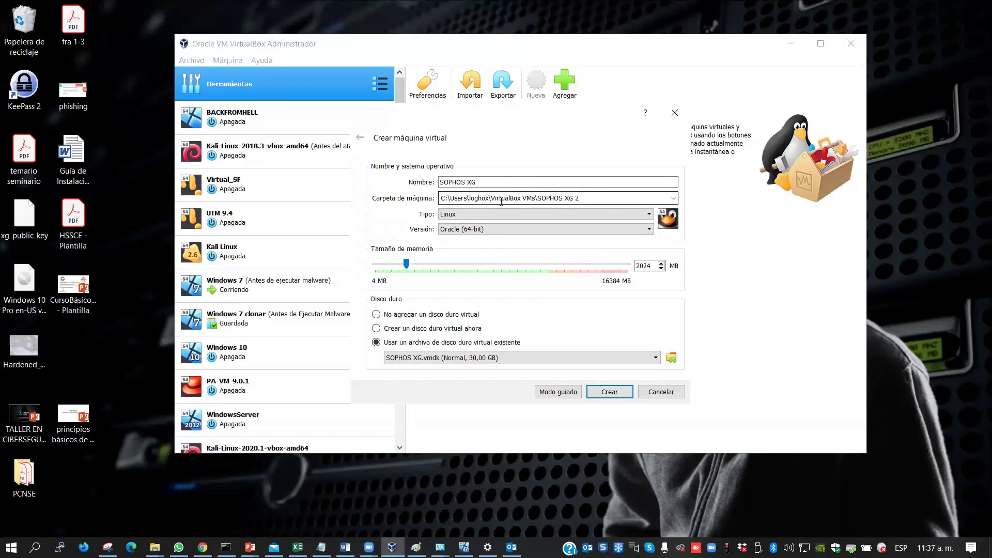
Create the SOPHOS XG machine, then select it in the list and start it
{"action": "left_click", "coordinate": [613, 396]}
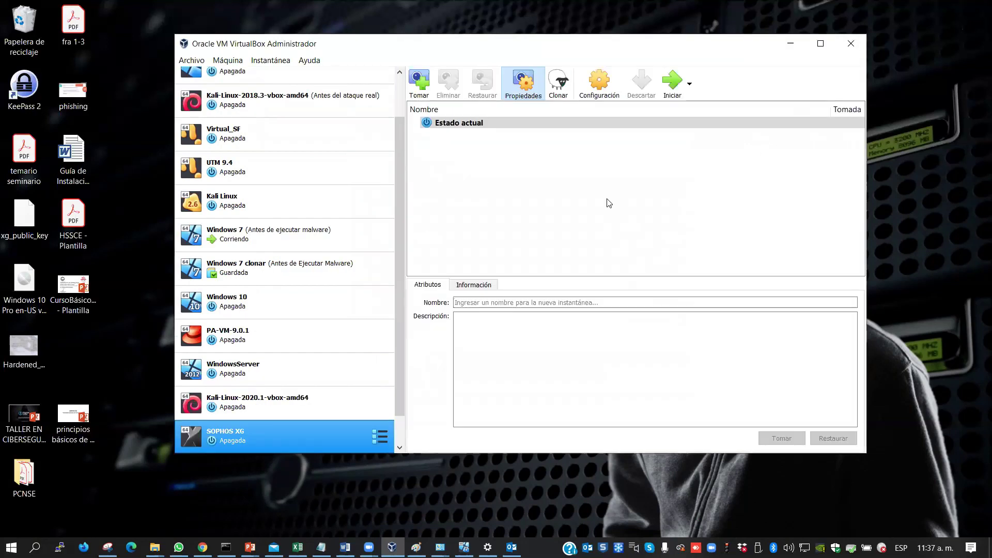
{"action": "left_click_drag", "start_coordinate": [397, 266], "coordinate": [399, 329]}
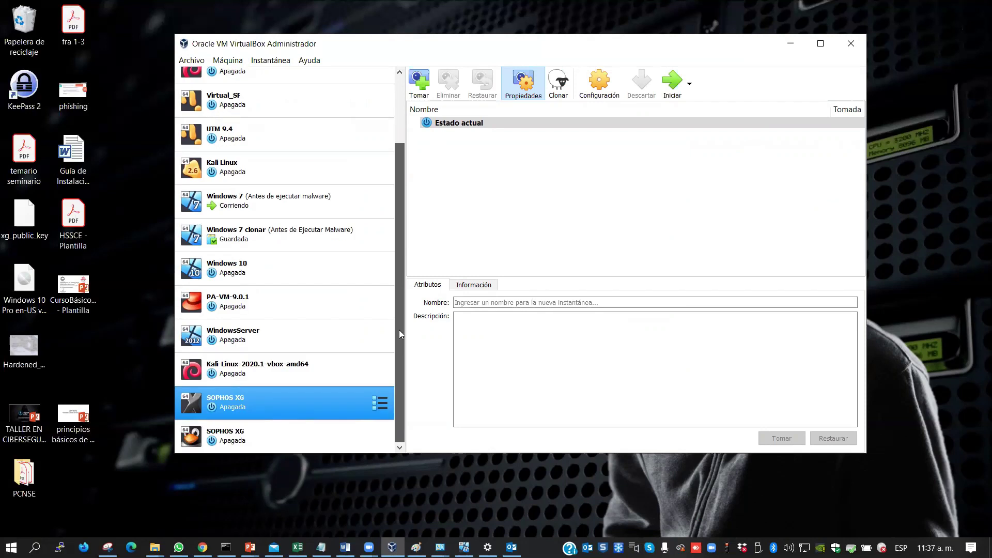
{"action": "left_click", "coordinate": [228, 434]}
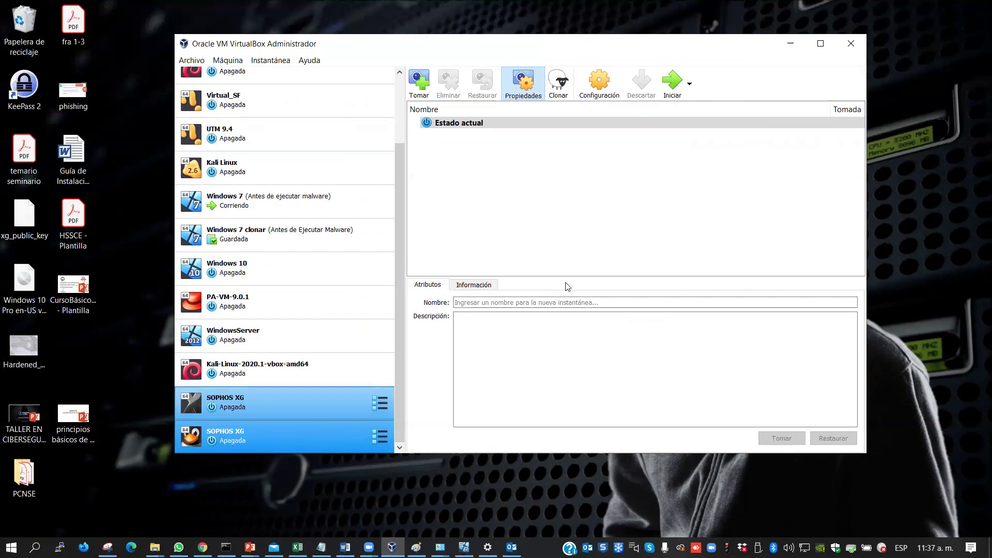
{"action": "left_click", "coordinate": [673, 86]}
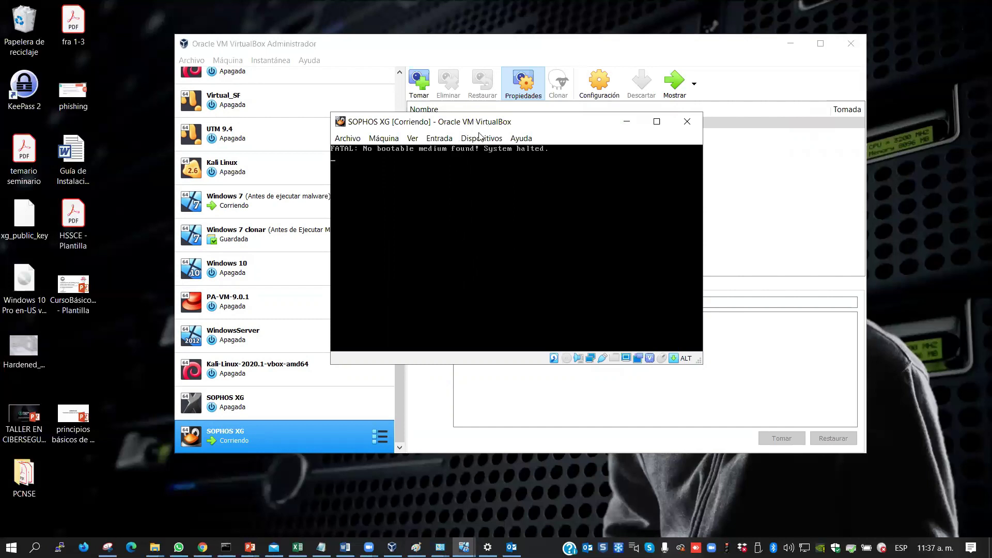
Insert the SW-17.5.12_MR-12-664.iso installer disk into the VM's optical drive
{"action": "left_click_drag", "start_coordinate": [472, 122], "coordinate": [501, 164]}
{"action": "left_click", "coordinate": [509, 179]}
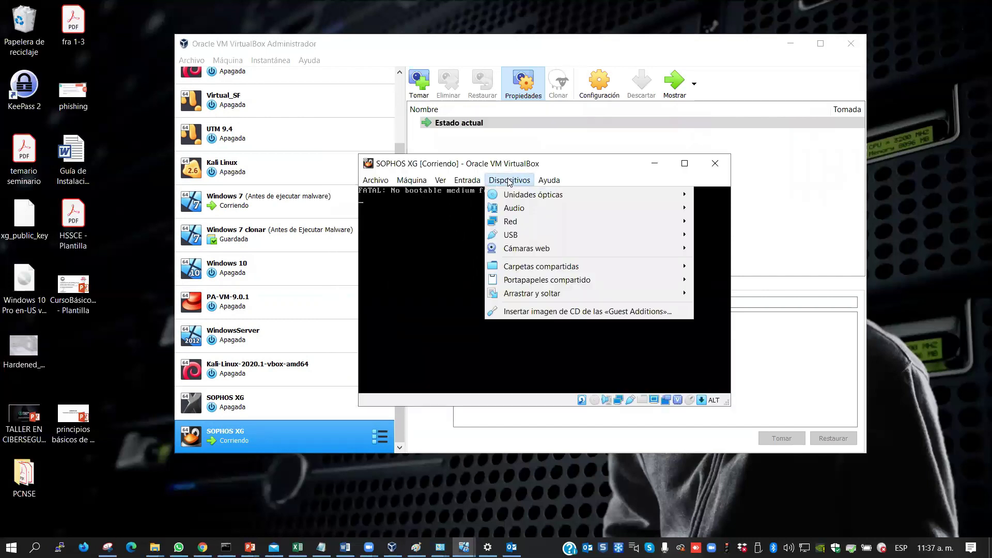
{"action": "mouse_move", "coordinate": [526, 196]}
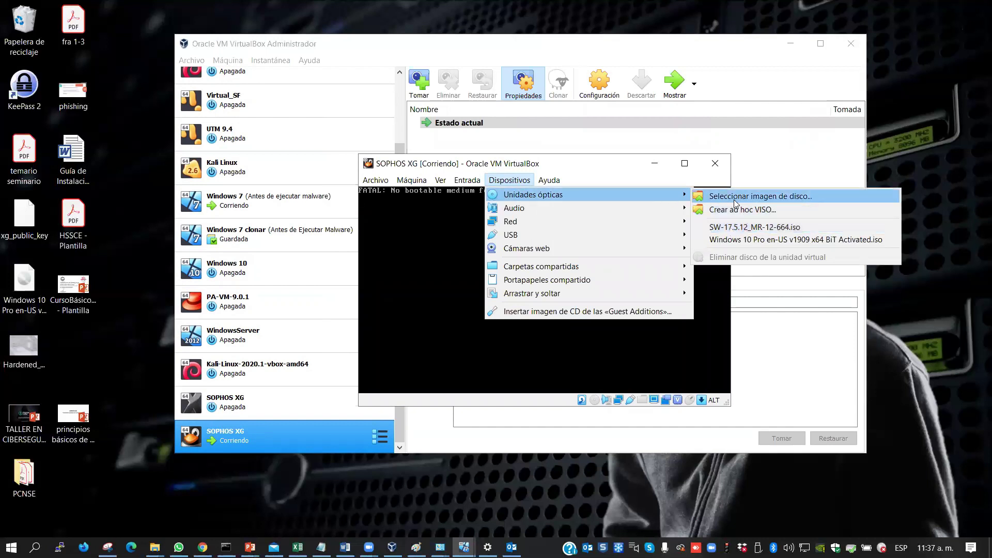
{"action": "left_click", "coordinate": [724, 227]}
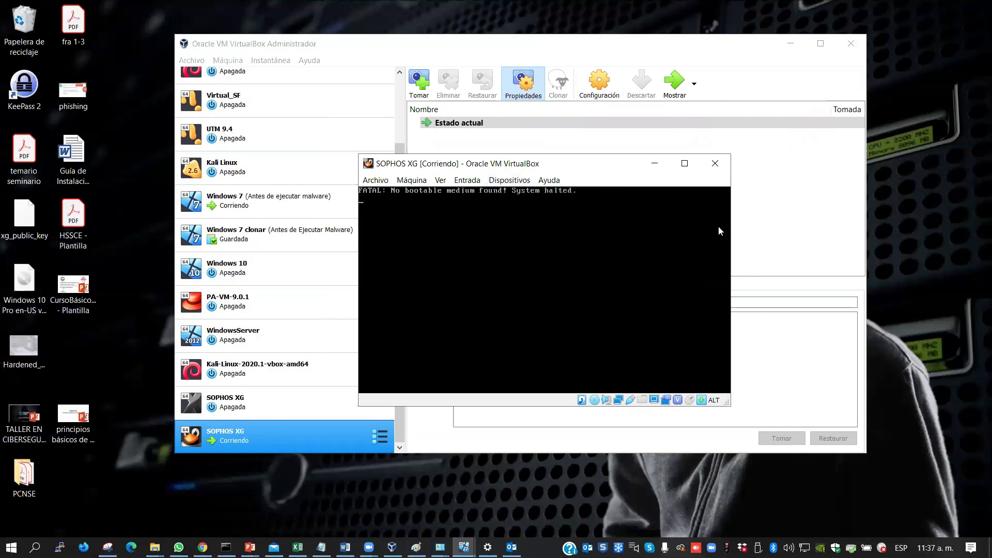
Restart the SOPHOS XG virtual machine and confirm the reset
{"action": "left_click", "coordinate": [403, 182]}
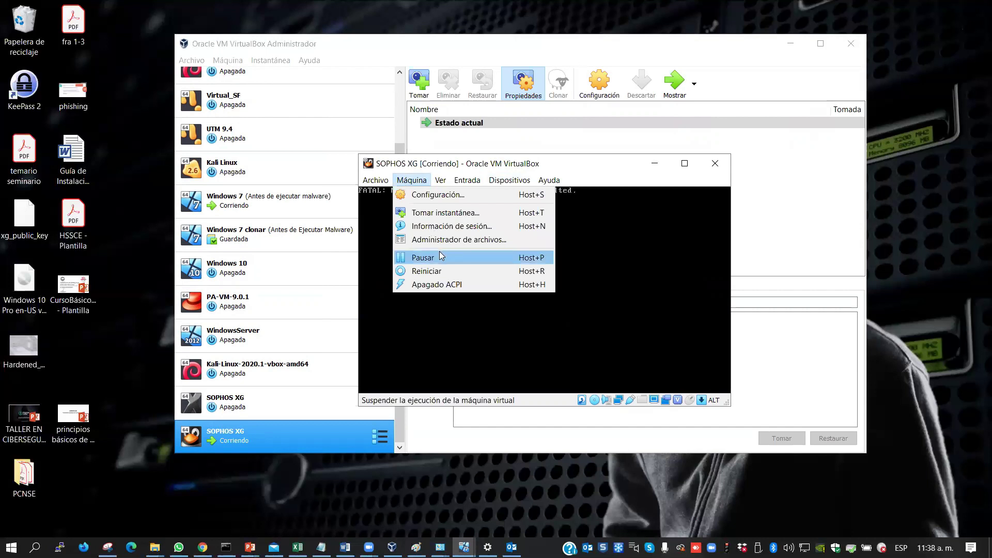
{"action": "left_click", "coordinate": [425, 271]}
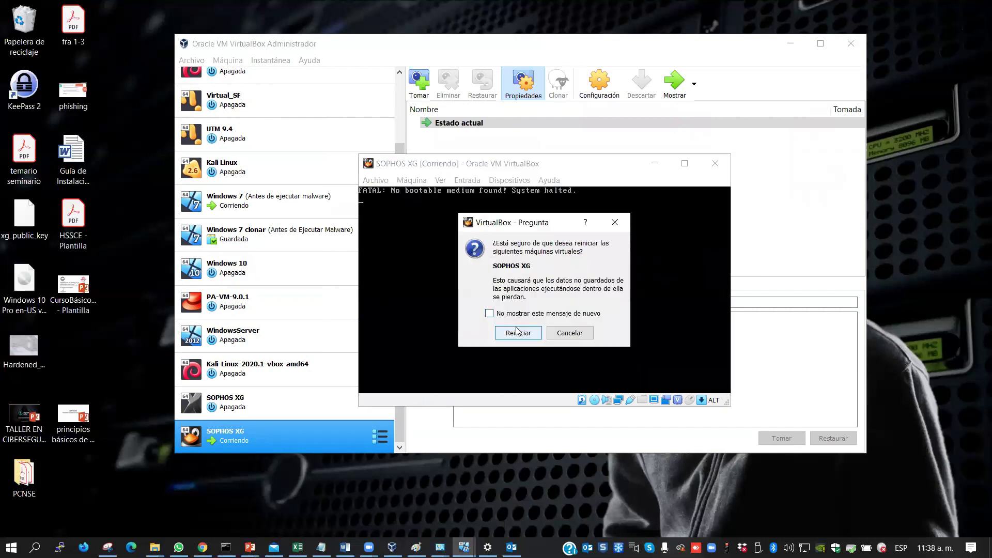
{"action": "left_click", "coordinate": [517, 332]}
{"action": "left_click_drag", "start_coordinate": [535, 158], "coordinate": [664, 81]}
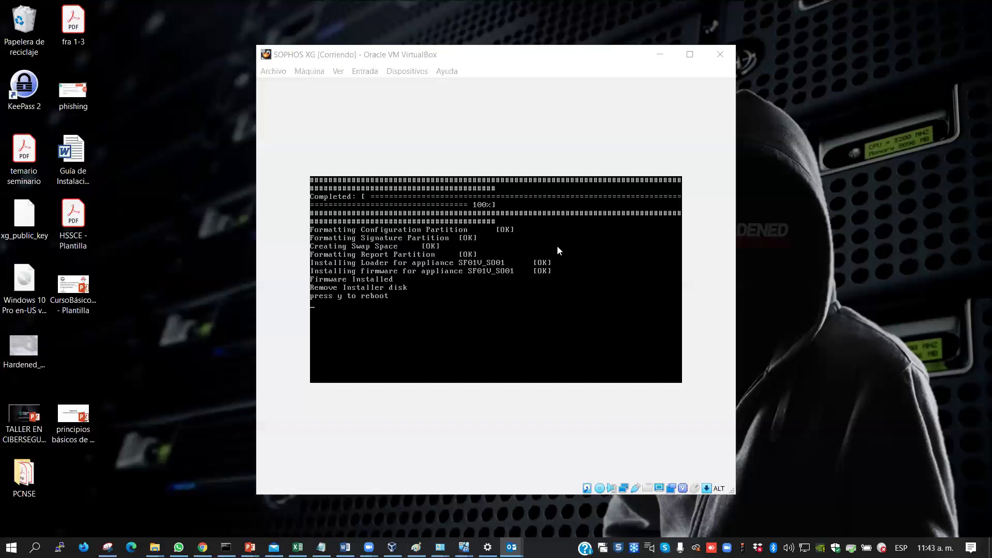
Answer 'y' in the console to reboot after installation, then bring up the optical drive options
{"action": "left_click", "coordinate": [397, 321]}
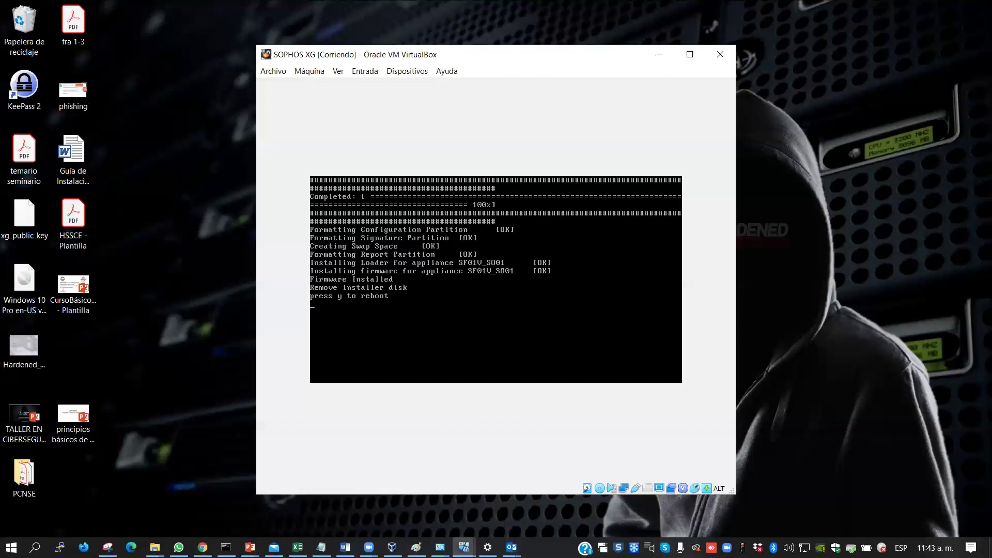
{"action": "type", "text": "y"}
{"action": "key", "text": "Return"}
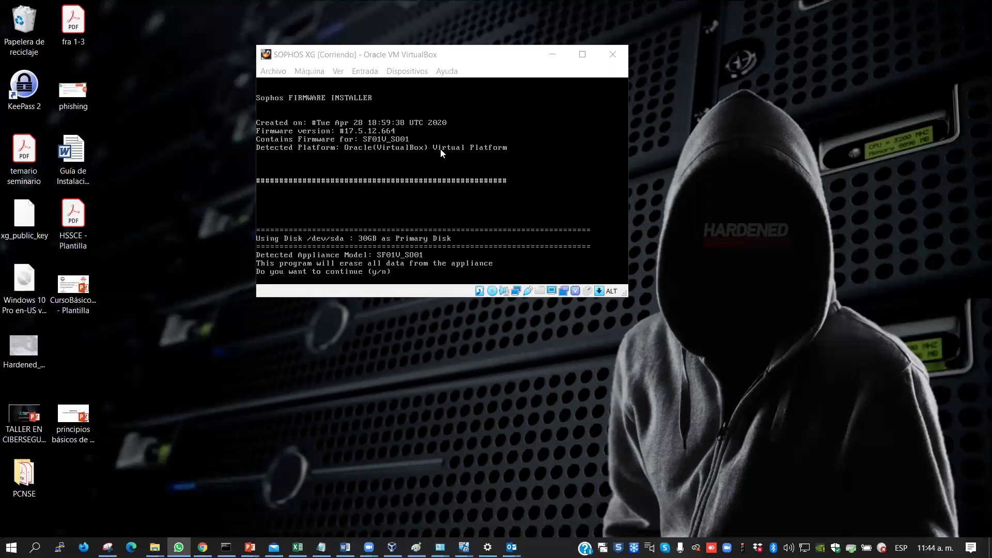
{"action": "left_click", "coordinate": [393, 73]}
{"action": "mouse_move", "coordinate": [416, 83]}
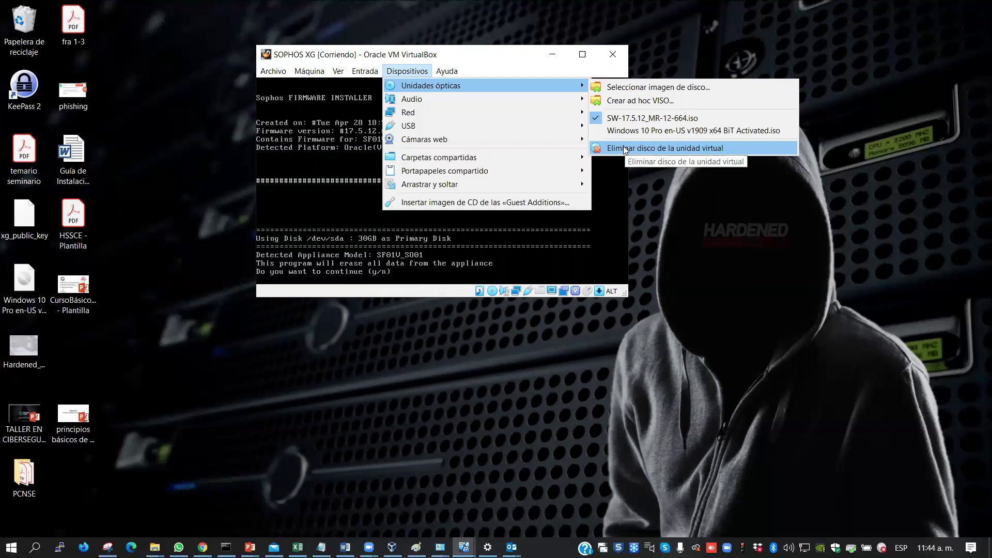
Force-eject the SW-17.5.12_MR-12-664.iso disk and decline reinstalling so the appliance reboots
{"action": "left_click", "coordinate": [623, 147]}
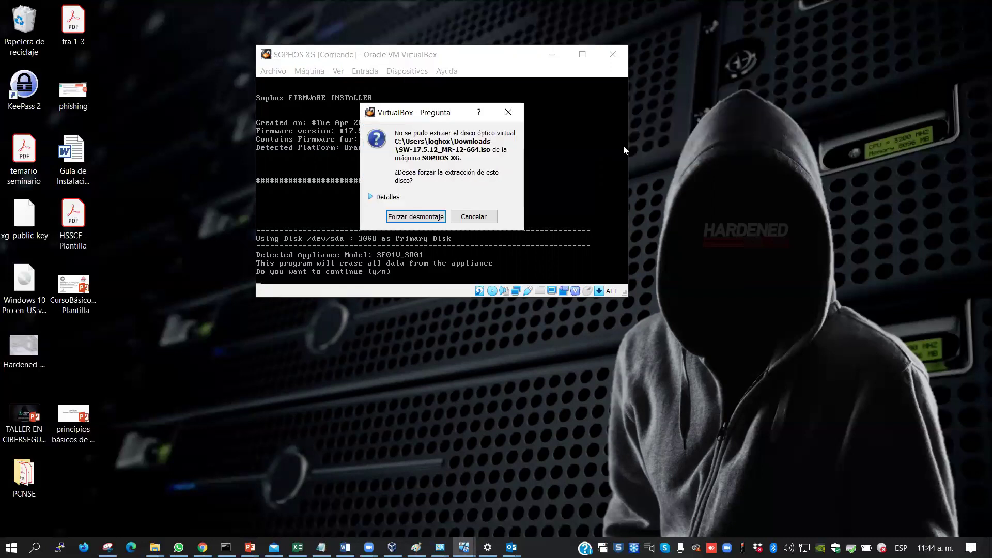
{"action": "left_click", "coordinate": [414, 217]}
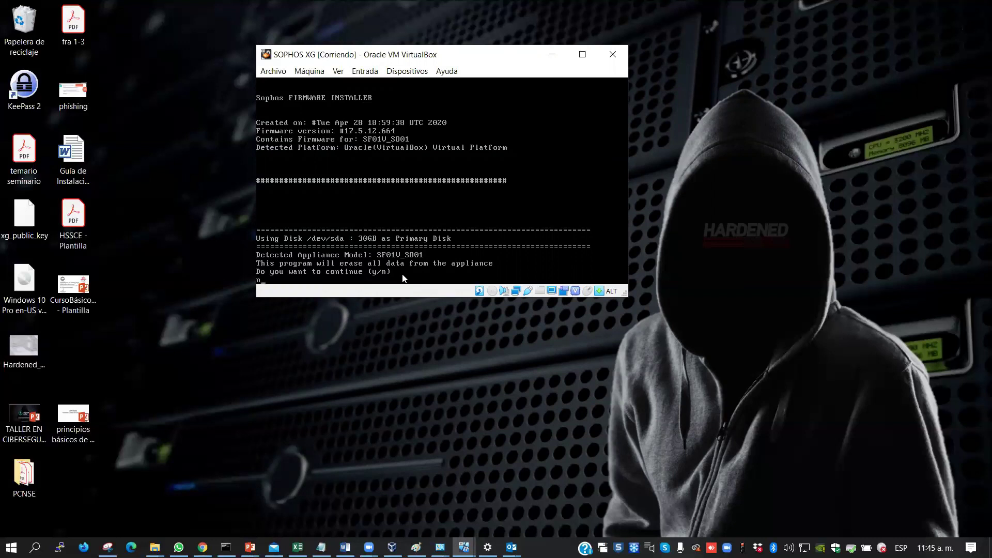
{"action": "key", "text": "Return"}
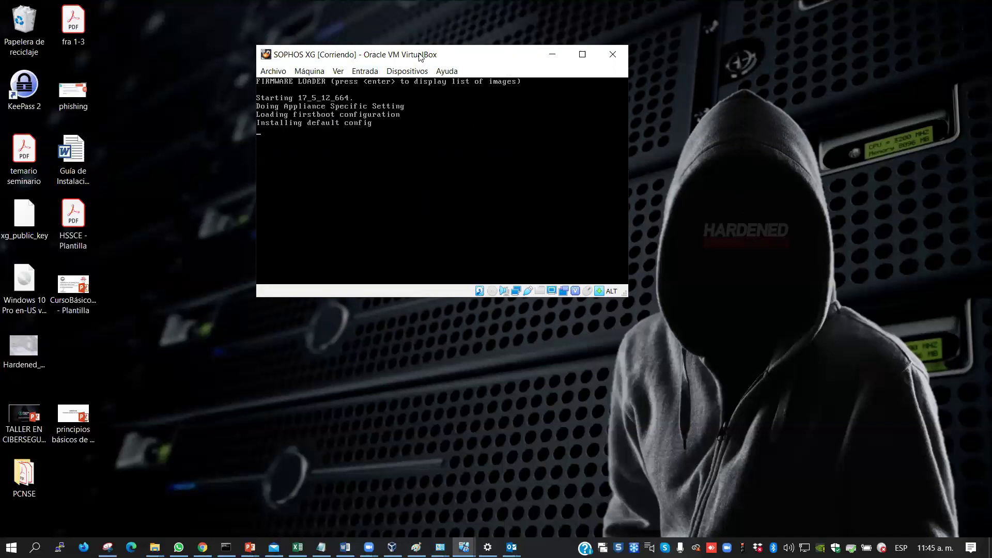
Let SOPHOS XG boot into FailSafe Mode, focus its console, then switch to the PowerPoint presentation
{"action": "left_click_drag", "start_coordinate": [419, 58], "coordinate": [434, 105]}
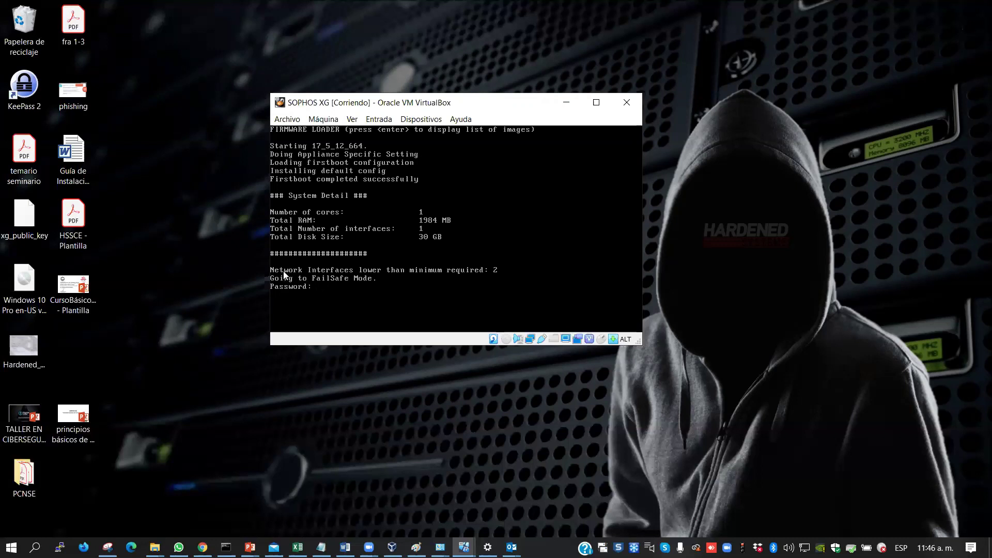
{"action": "left_click", "coordinate": [429, 270]}
{"action": "left_click", "coordinate": [250, 547]}
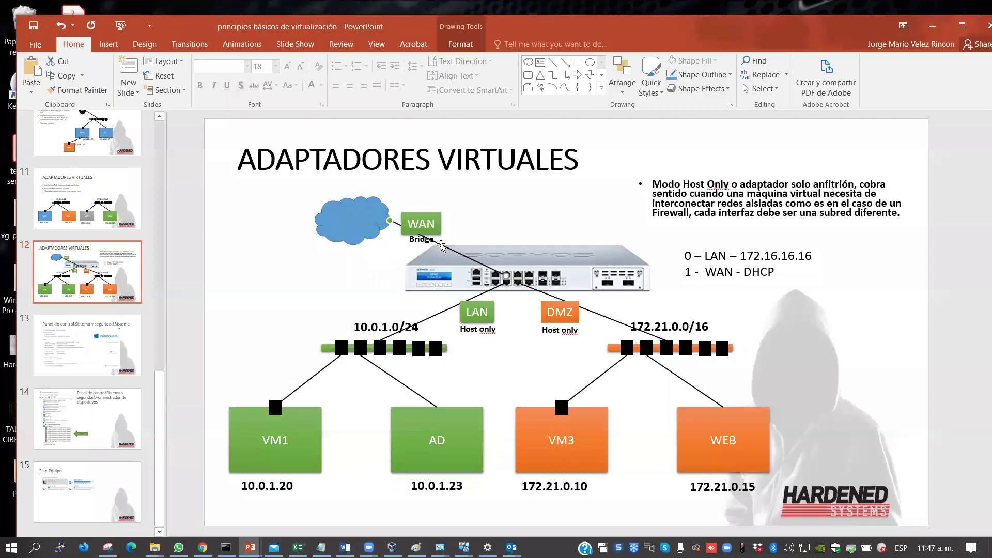
Select the LAN connector on the ADAPTADORES VIRTUALES slide and minimize PowerPoint
{"action": "left_click", "coordinate": [484, 294]}
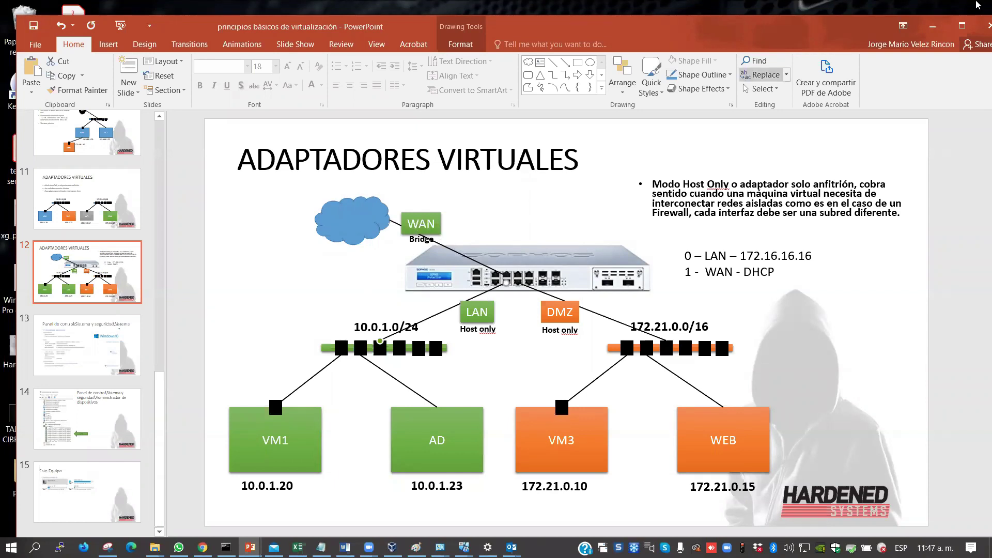
{"action": "left_click", "coordinate": [935, 30]}
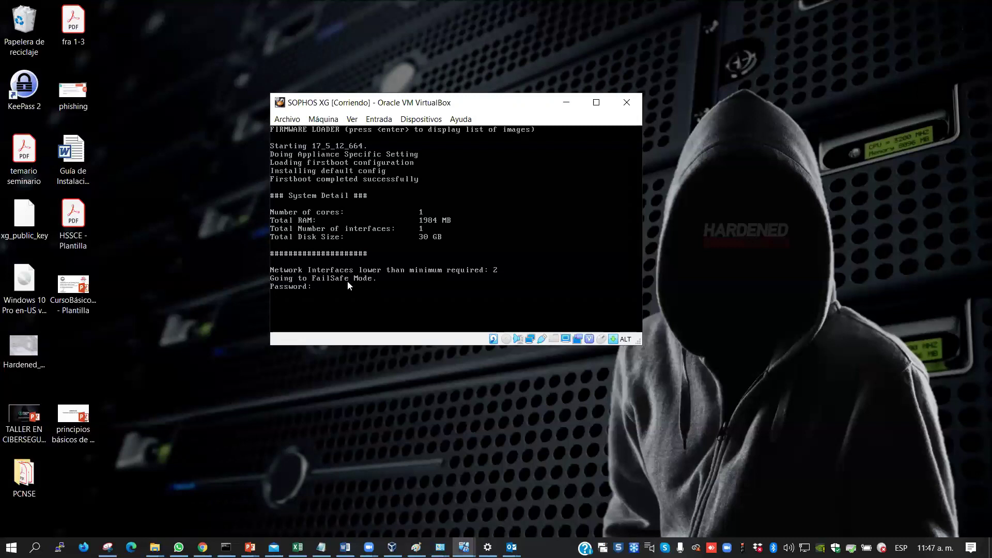
Power off the SOPHOS XG machine and return to the VirtualBox Manager
{"action": "left_click", "coordinate": [626, 101]}
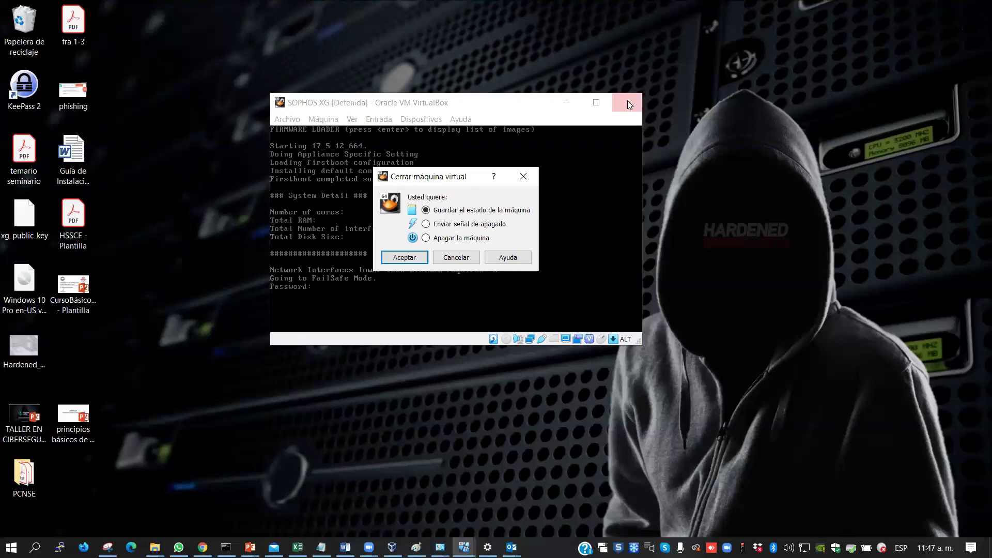
{"action": "left_click", "coordinate": [410, 257]}
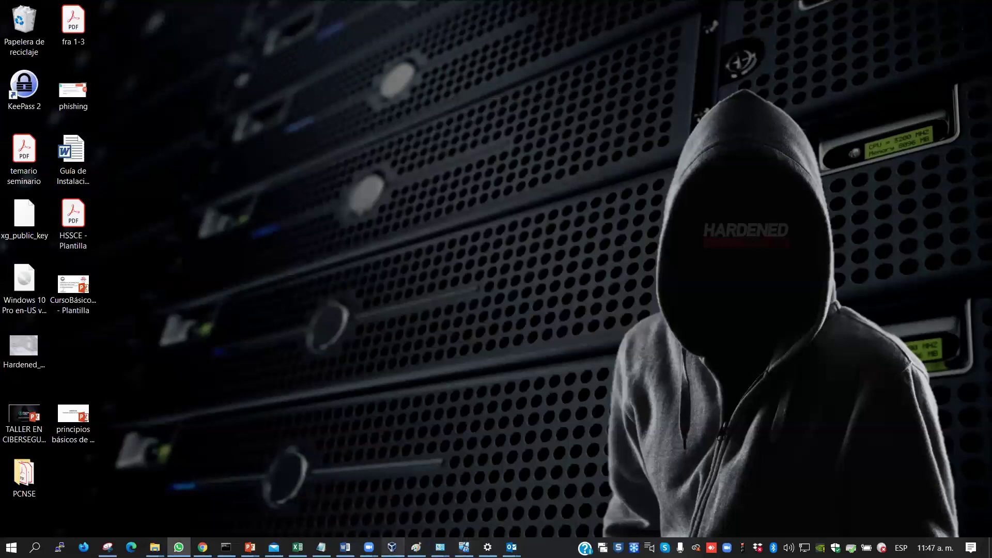
{"action": "left_click", "coordinate": [391, 547]}
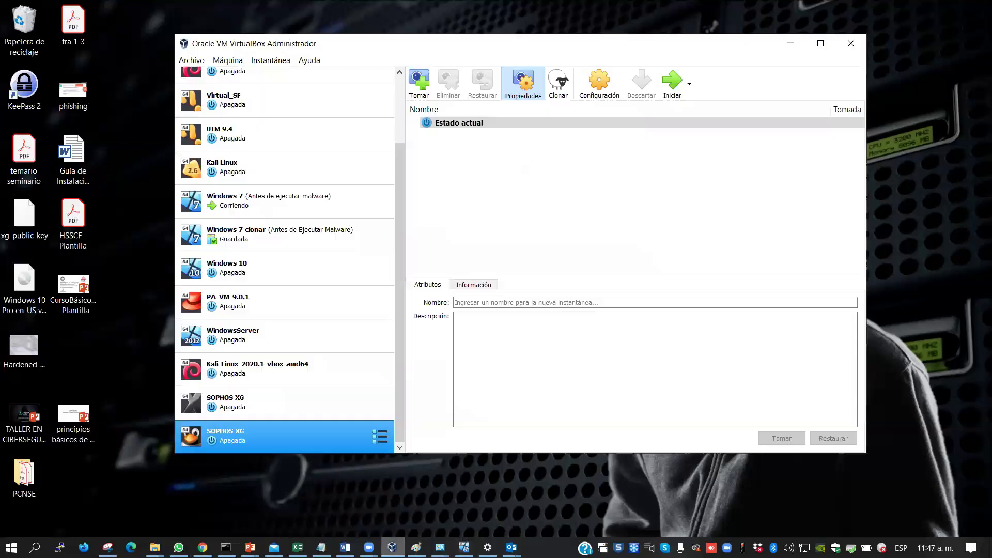
Open SOPHOS XG's Network settings and review Adapters 1 through 4, then bring the slides forward
{"action": "right_click", "coordinate": [282, 437]}
{"action": "left_click", "coordinate": [362, 212]}
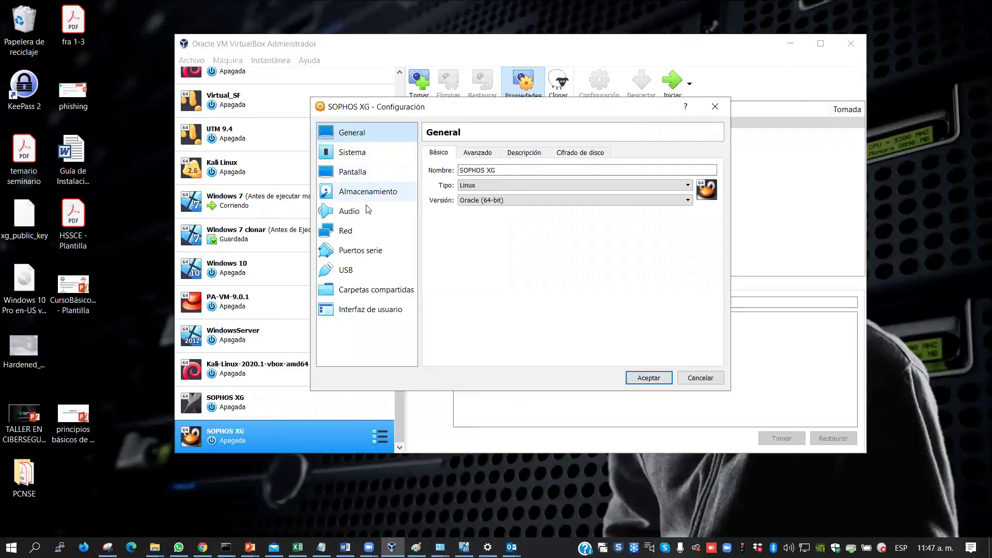
{"action": "left_click", "coordinate": [354, 233]}
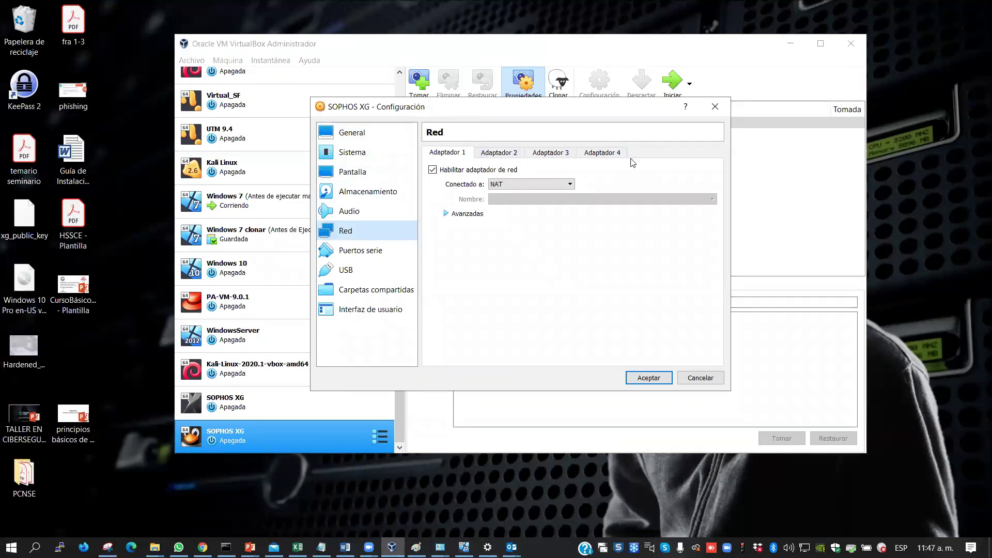
{"action": "left_click", "coordinate": [514, 154]}
{"action": "left_click", "coordinate": [550, 152]}
{"action": "left_click", "coordinate": [599, 153]}
{"action": "left_click", "coordinate": [532, 154]}
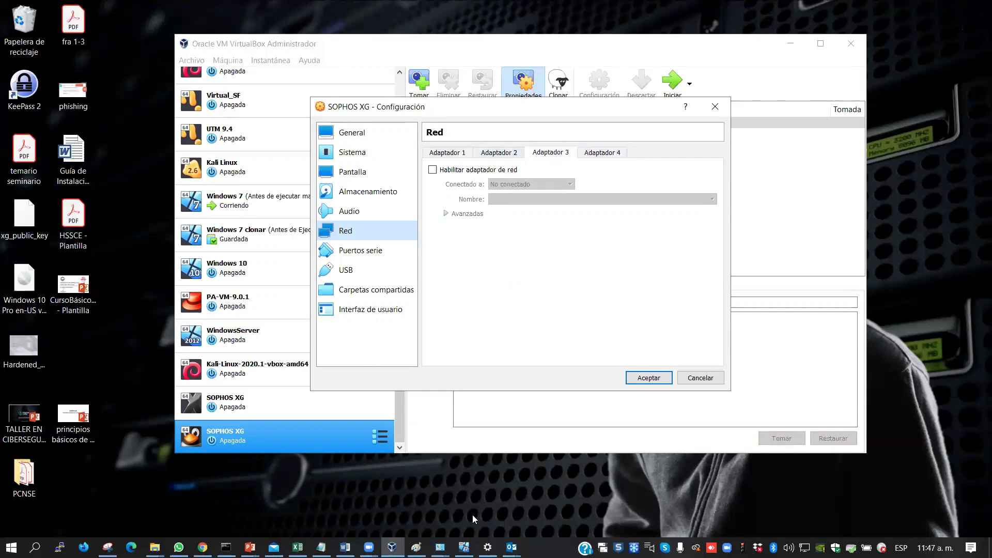
{"action": "mouse_move", "coordinate": [250, 547]}
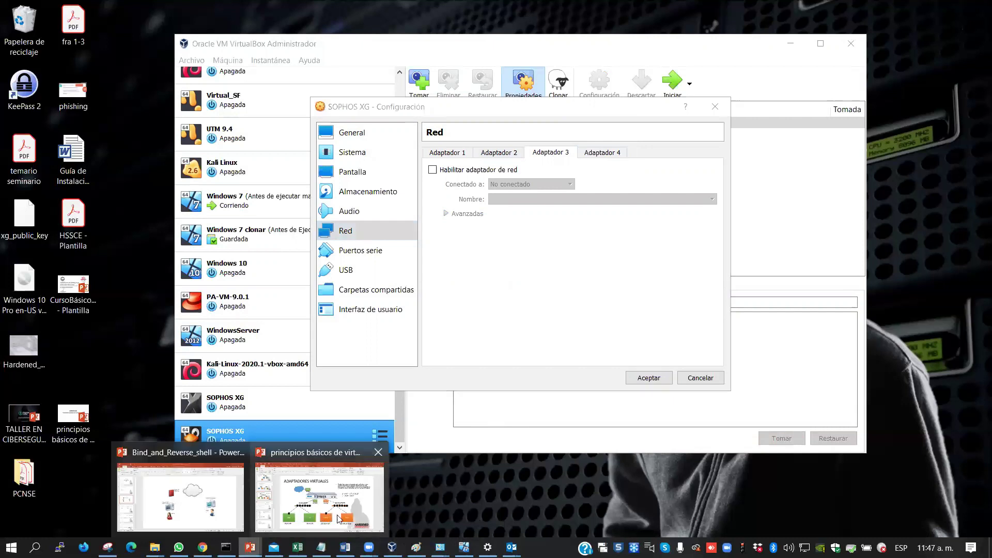
{"action": "left_click", "coordinate": [338, 519]}
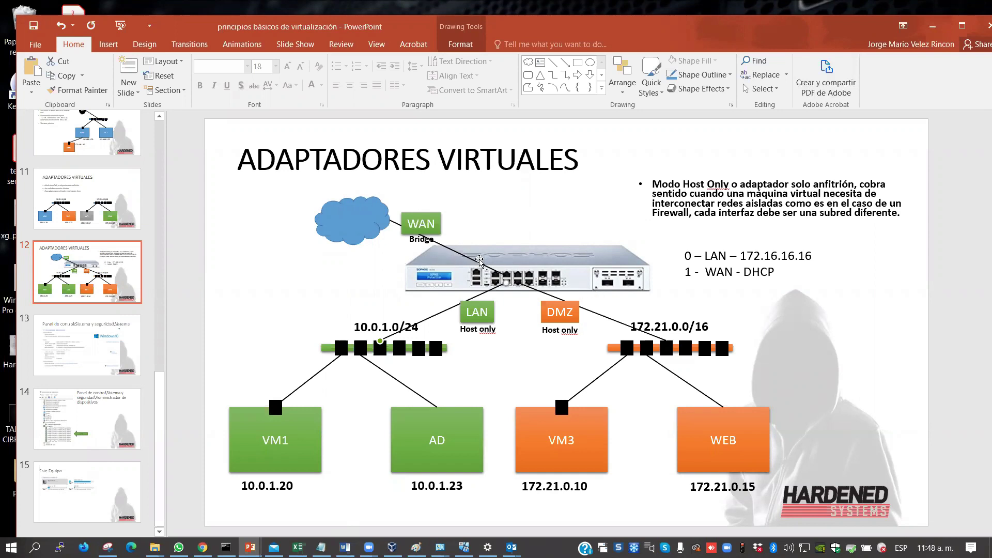
Select the WAN and LAN connectors on the slide, then check Adapter 1's NAT settings
{"action": "left_click", "coordinate": [446, 249]}
{"action": "left_click", "coordinate": [448, 310]}
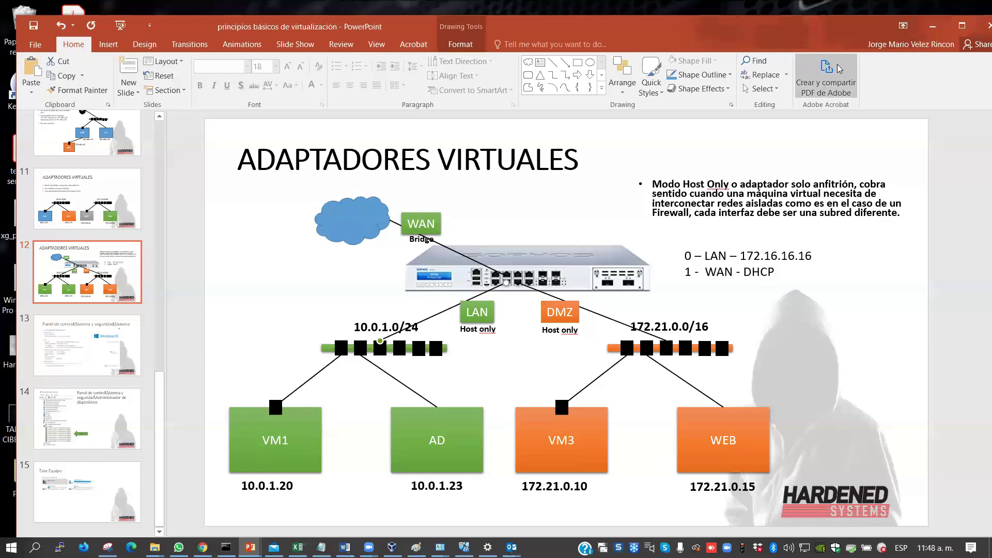
{"action": "left_click", "coordinate": [929, 28]}
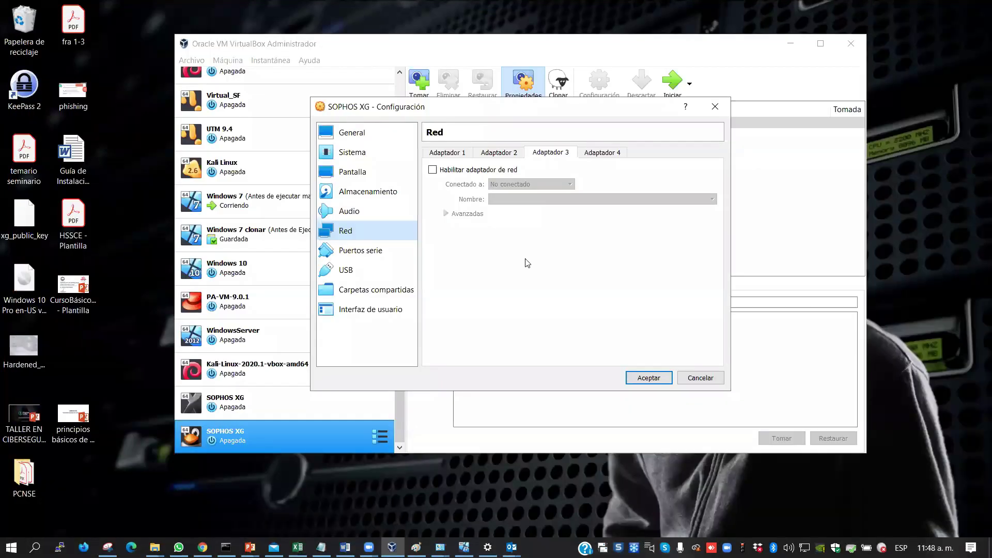
{"action": "left_click", "coordinate": [446, 155]}
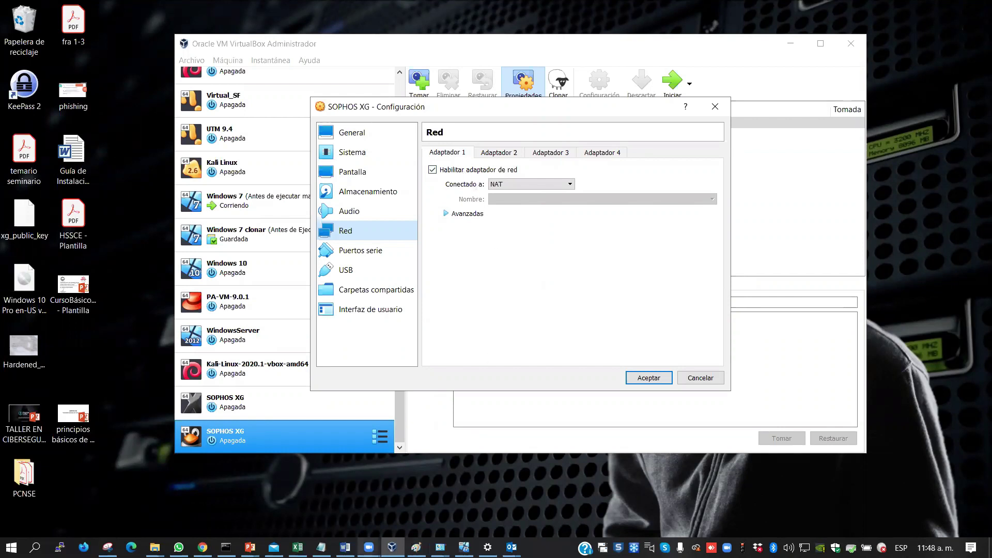
Highlight '0 – LAN – 172.16.16.16' and '1 - WAN - DHCP' on the slide, then minimize it
{"action": "mouse_move", "coordinate": [250, 548]}
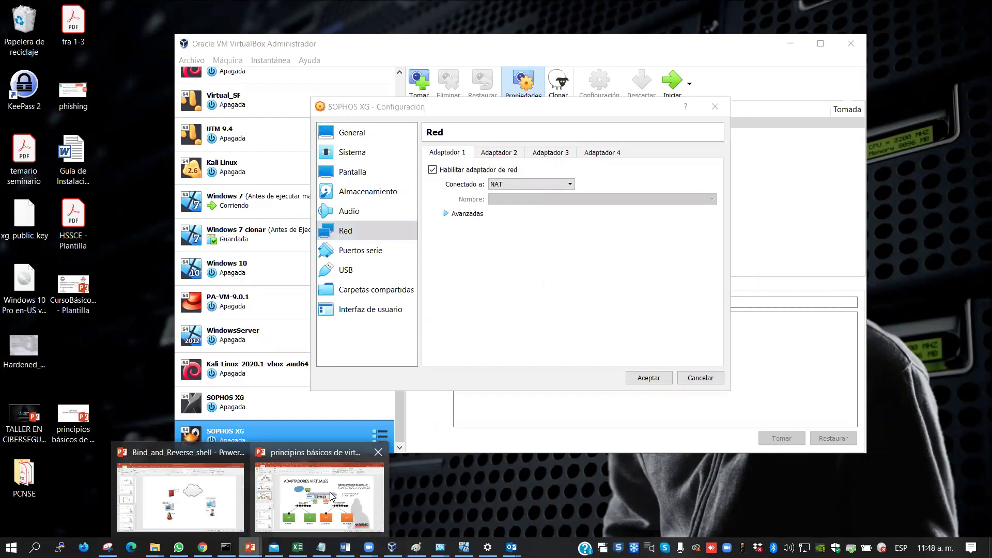
{"action": "left_click", "coordinate": [332, 496]}
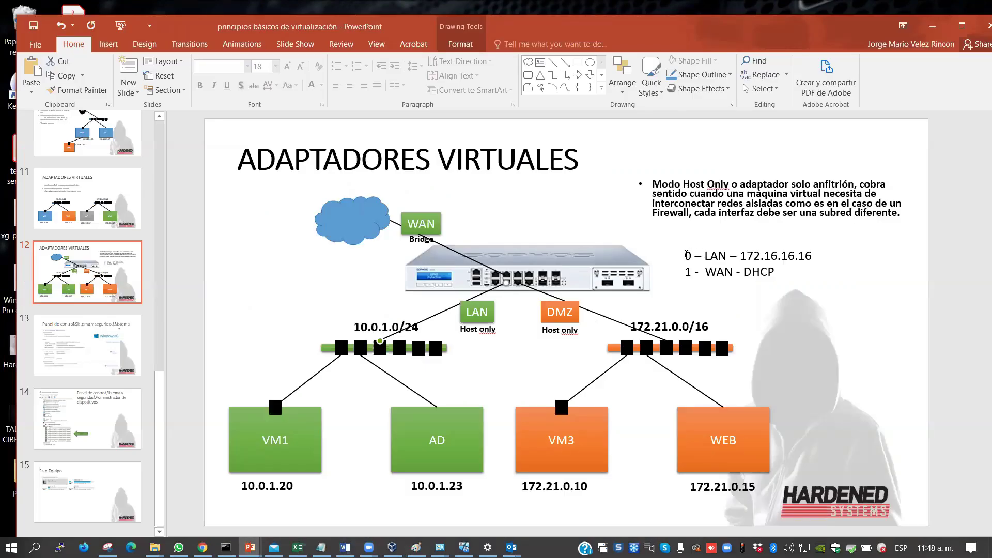
{"action": "left_click_drag", "start_coordinate": [686, 255], "coordinate": [814, 256]}
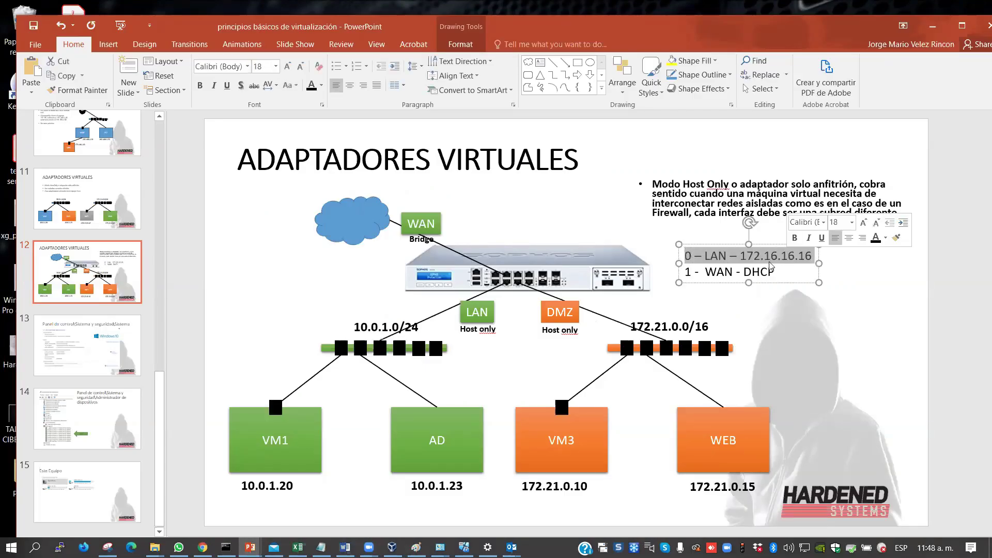
{"action": "left_click_drag", "start_coordinate": [687, 271], "coordinate": [773, 274]}
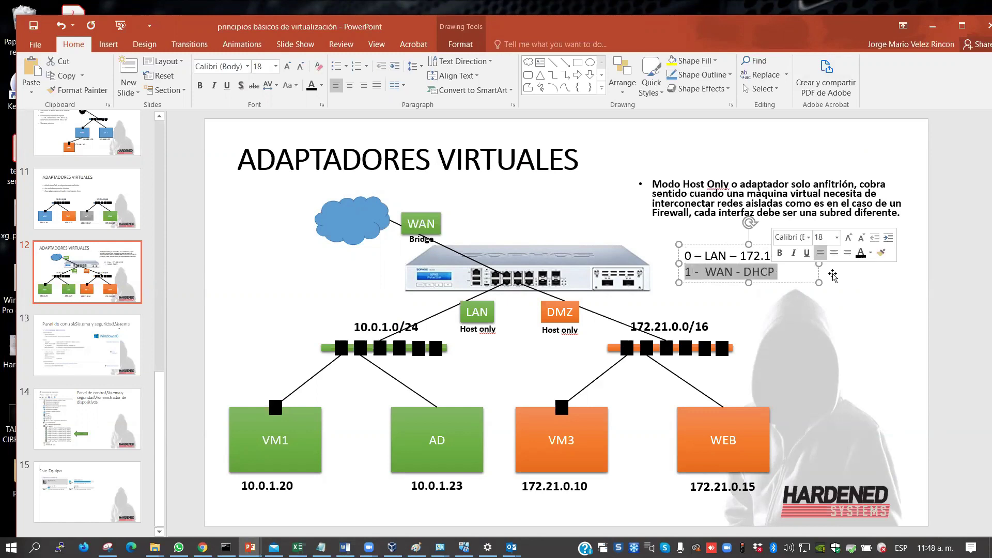
{"action": "left_click", "coordinate": [934, 27]}
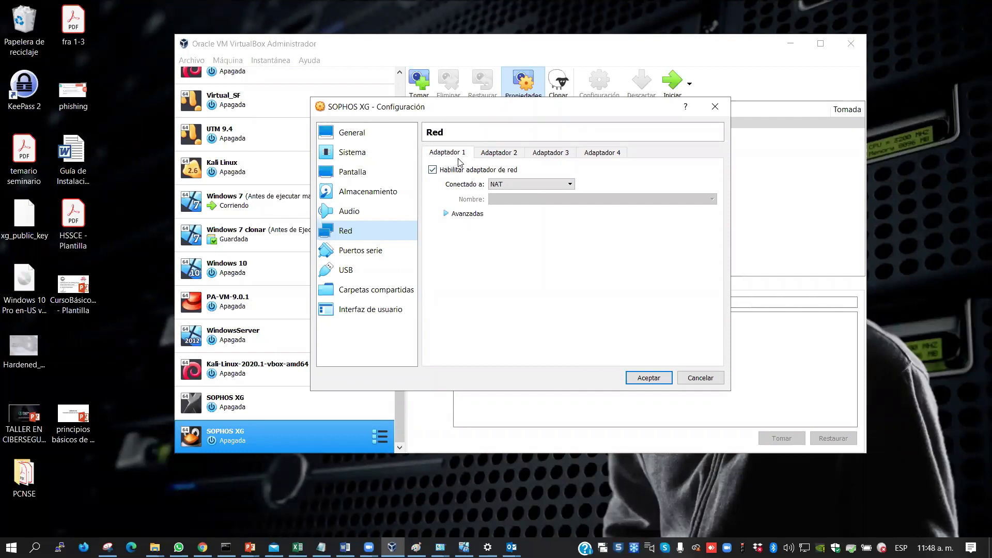
{"action": "left_click", "coordinate": [510, 154]}
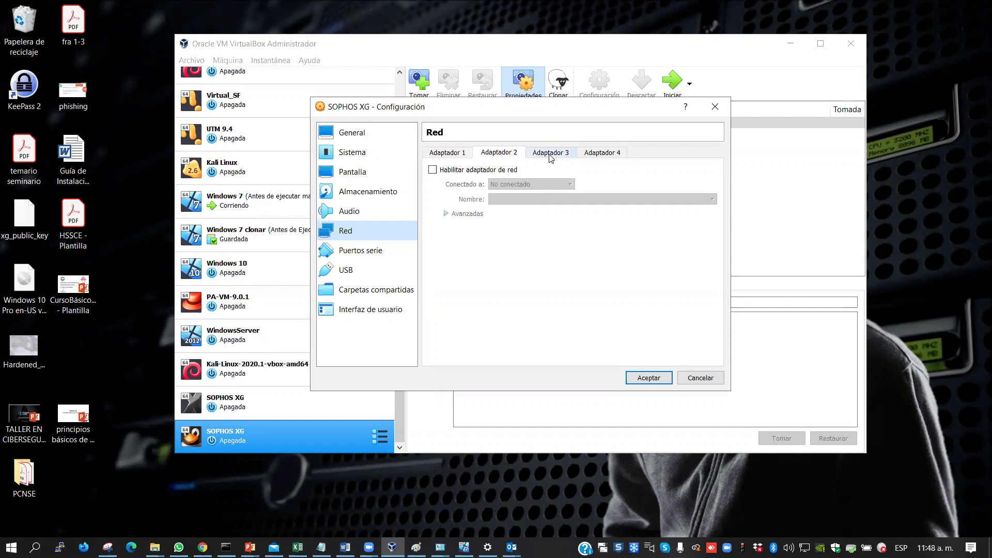
{"action": "left_click", "coordinate": [442, 154]}
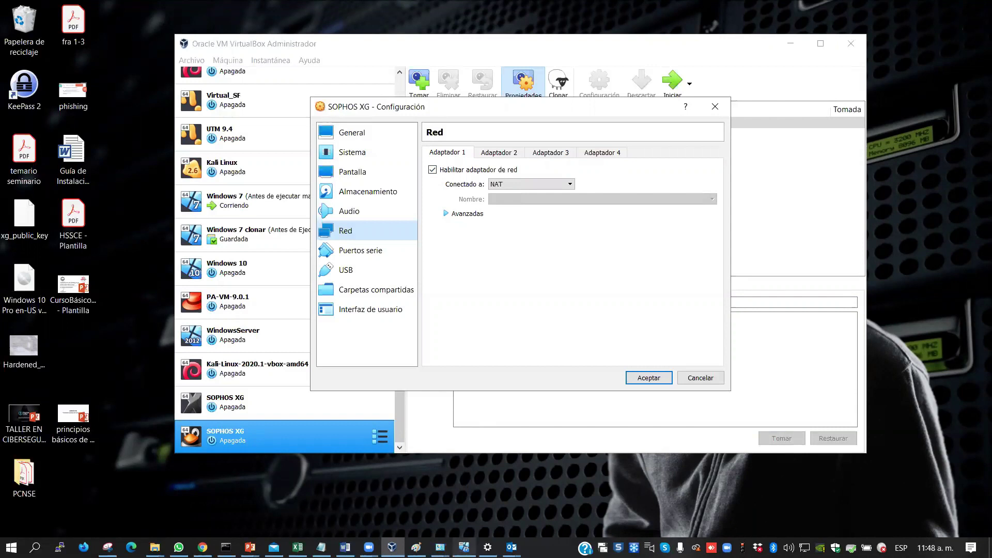
Switch Adapter 1 from NAT to Host-only Adapter on VirtualBox Host-Only Ethernet Adapter
{"action": "left_click", "coordinate": [535, 185]}
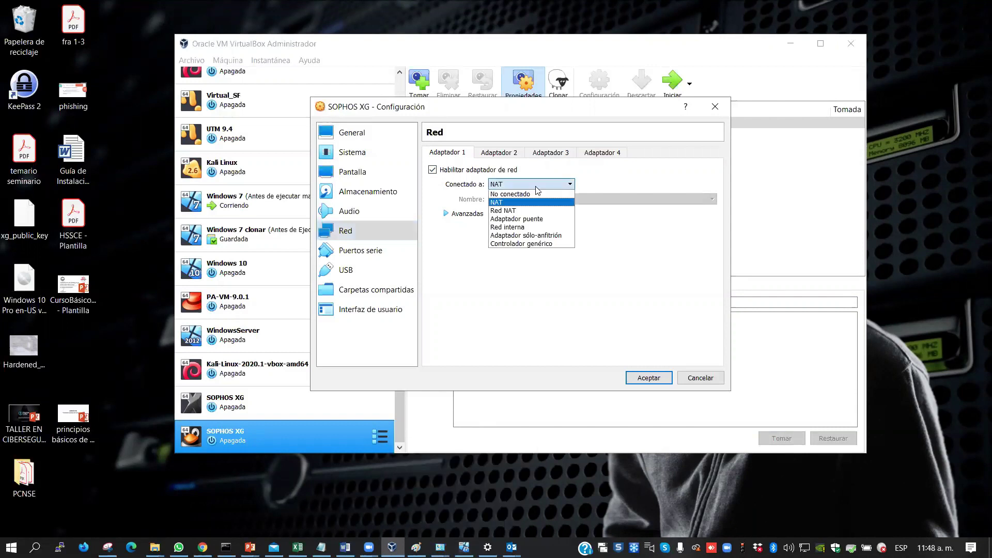
{"action": "left_click", "coordinate": [541, 236]}
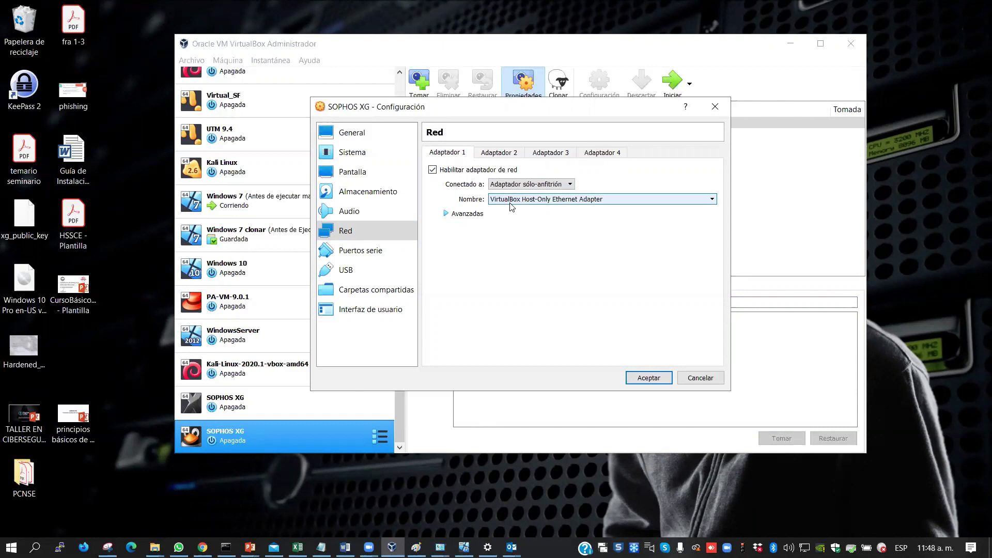
{"action": "left_click", "coordinate": [700, 202]}
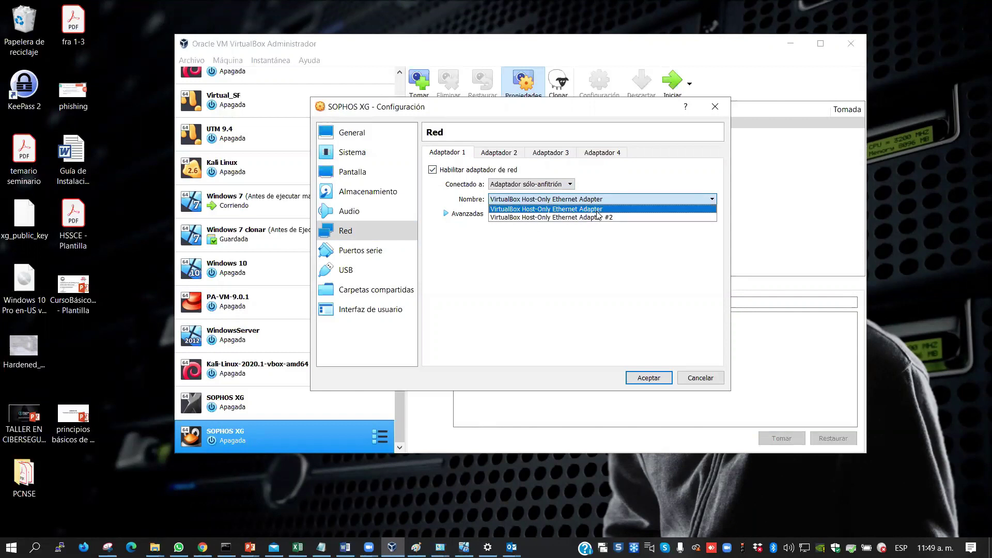
{"action": "left_click", "coordinate": [526, 210]}
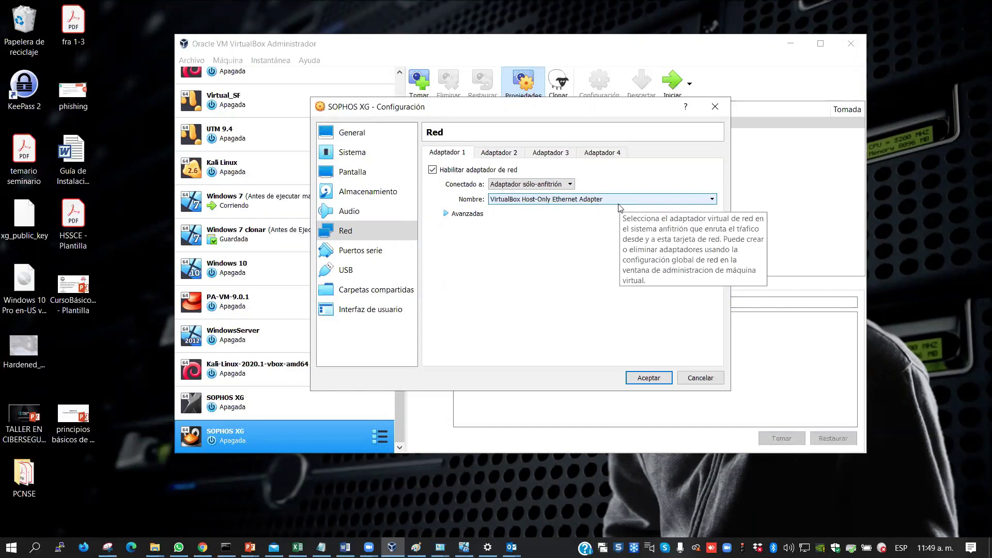
{"action": "left_click", "coordinate": [504, 155]}
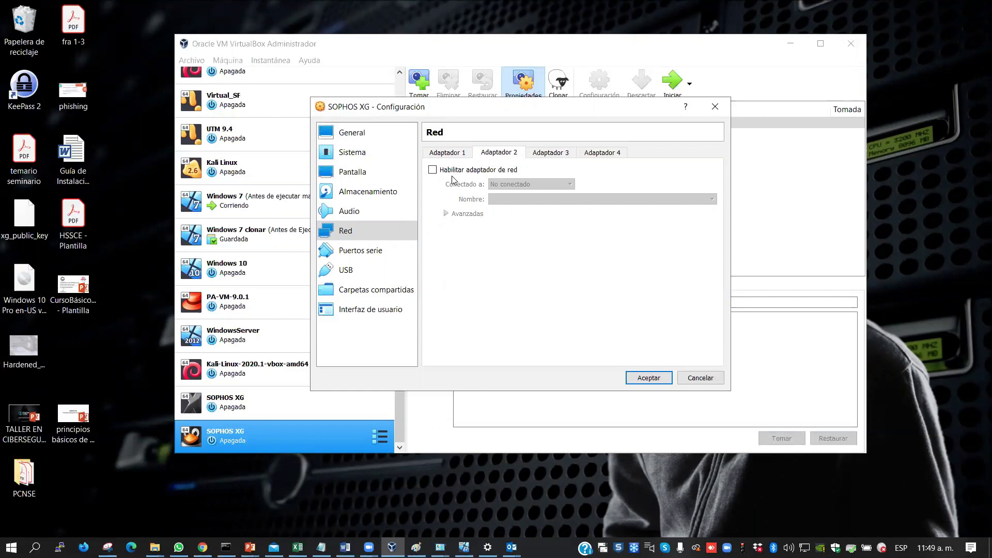
Enable Adapter 2 and attach it as a Bridged Adapter
{"action": "left_click", "coordinate": [432, 170]}
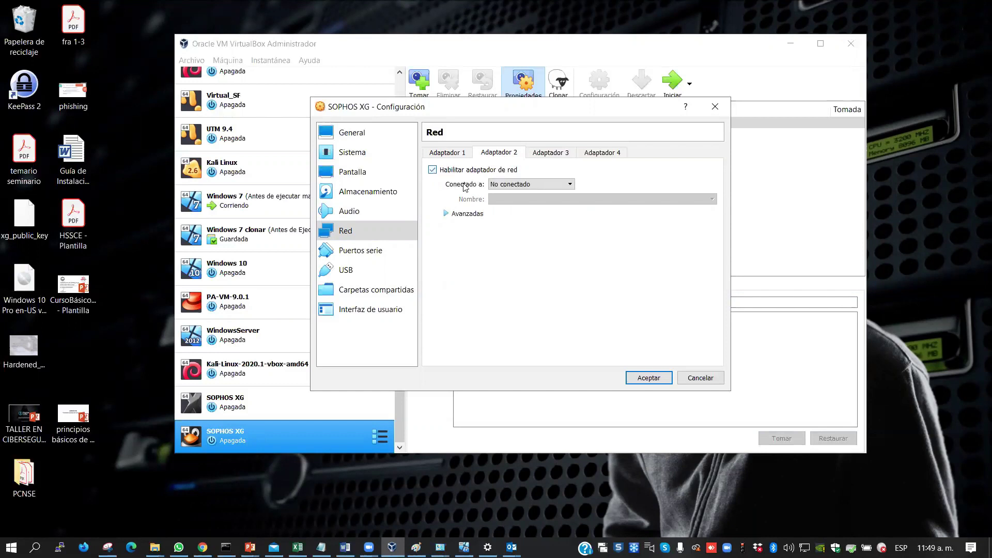
{"action": "left_click", "coordinate": [531, 185]}
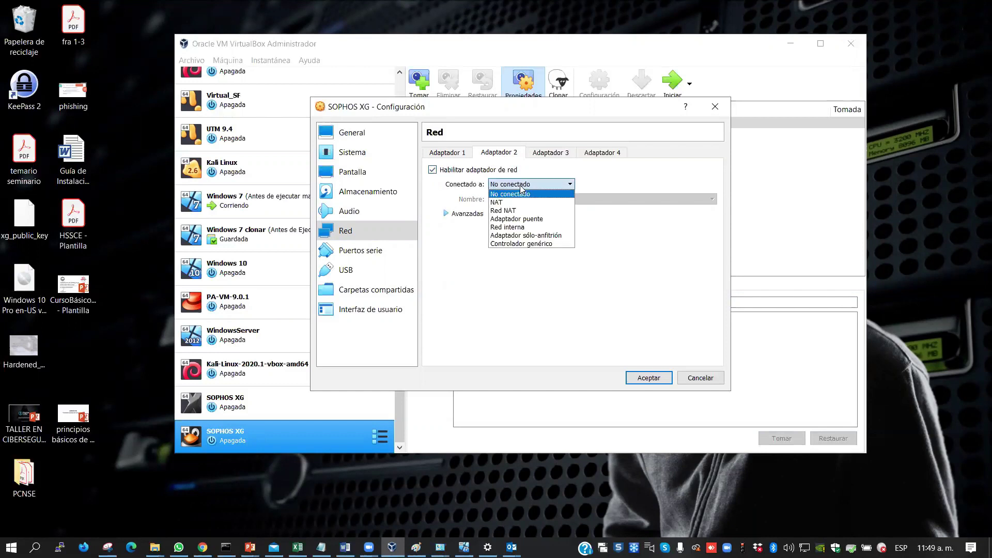
{"action": "left_click", "coordinate": [538, 221]}
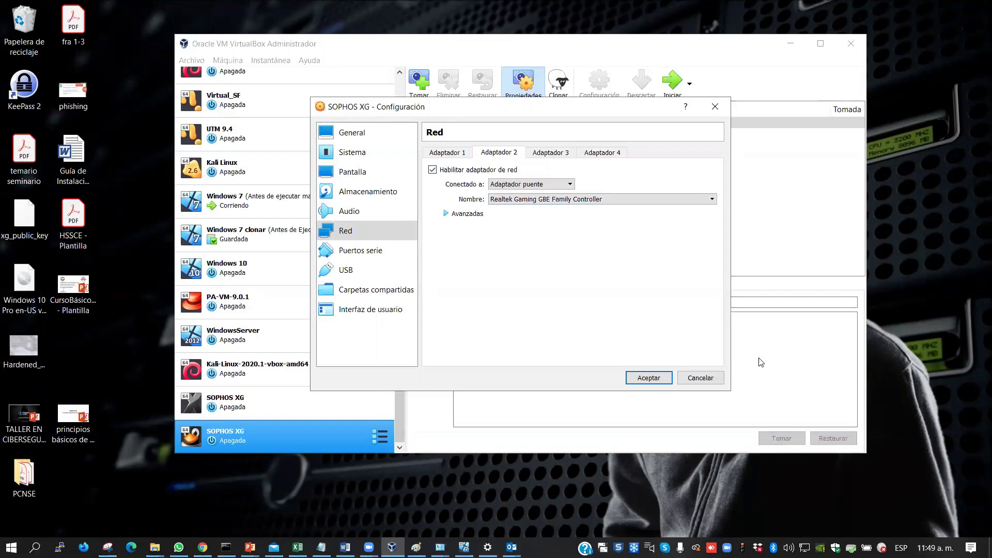
Check the host's available network connections in the tray flyout, then review the adapter tabs
{"action": "right_click", "coordinate": [804, 548]}
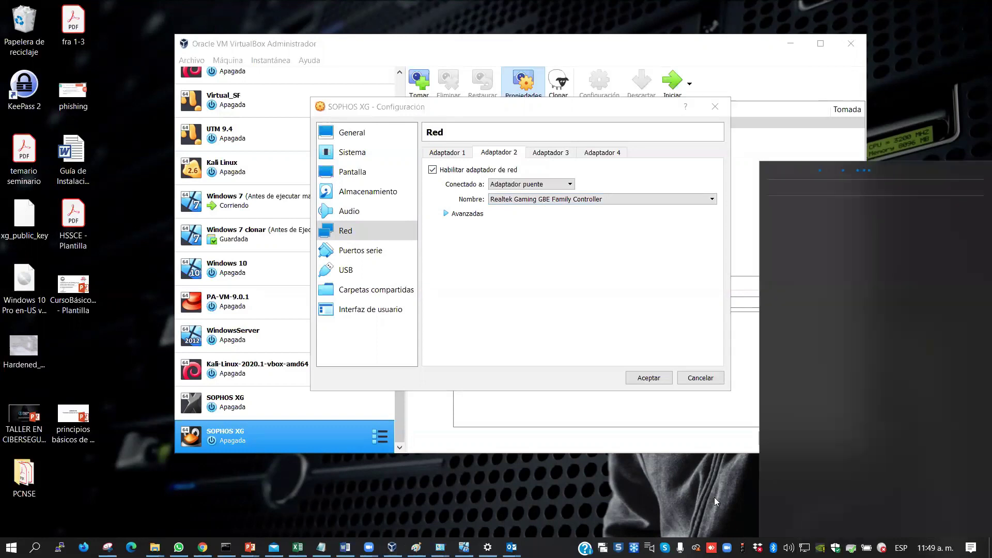
{"action": "left_click", "coordinate": [713, 496]}
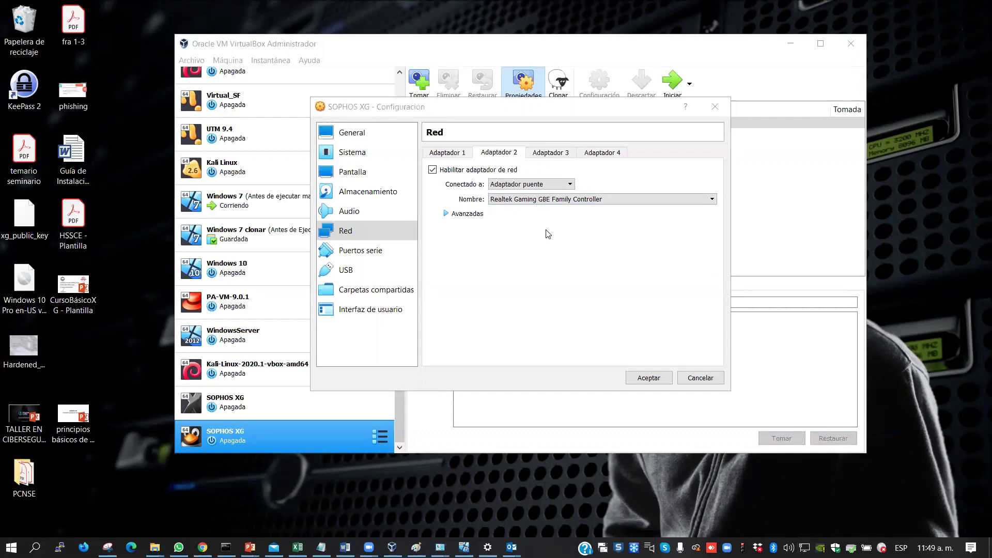
{"action": "left_click", "coordinate": [454, 160]}
{"action": "left_click", "coordinate": [494, 157]}
{"action": "left_click", "coordinate": [552, 157]}
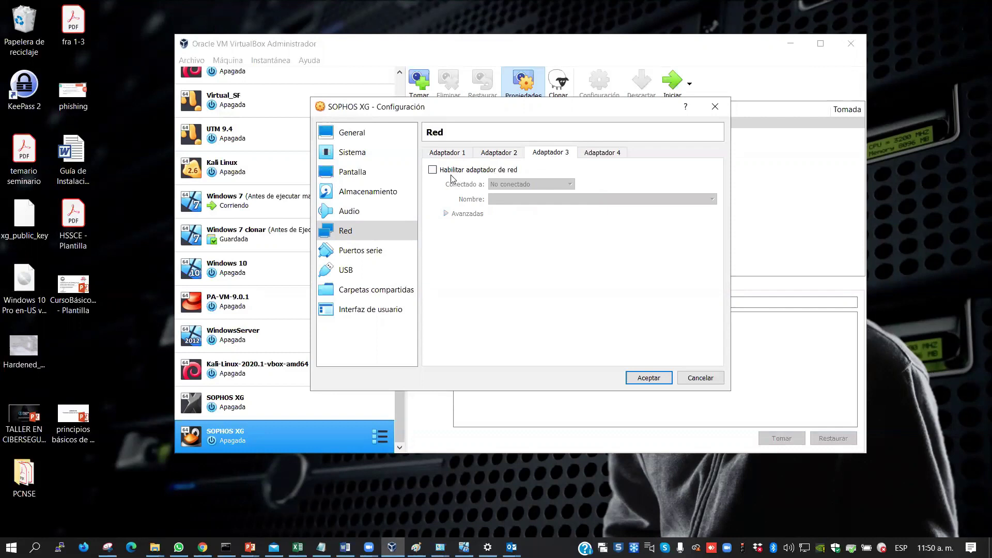
Enable Adapter 3 as host-only on VirtualBox Host-Only Ethernet Adapter #2, then bring back the PowerPoint slides
{"action": "left_click", "coordinate": [433, 170]}
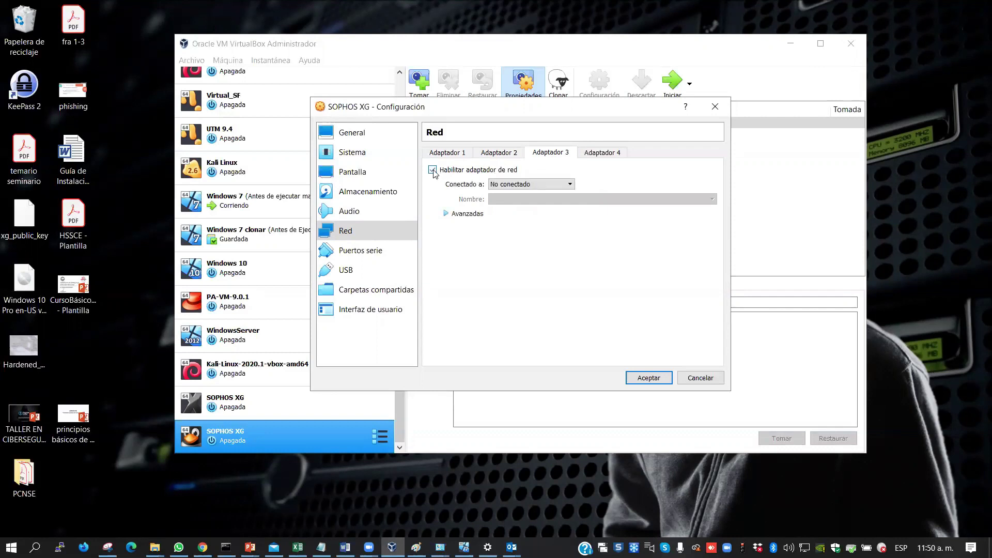
{"action": "left_click", "coordinate": [513, 184]}
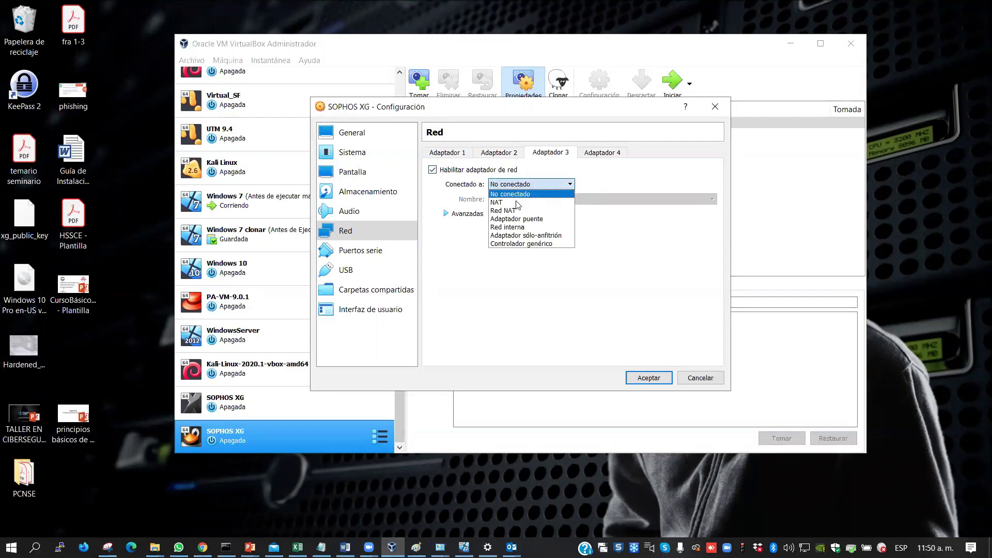
{"action": "left_click", "coordinate": [525, 236]}
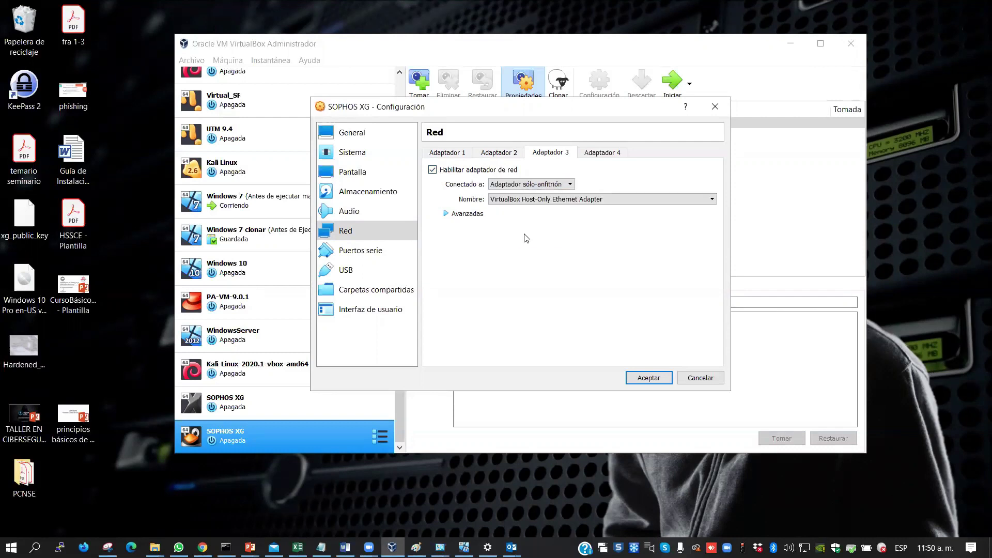
{"action": "left_click", "coordinate": [701, 200]}
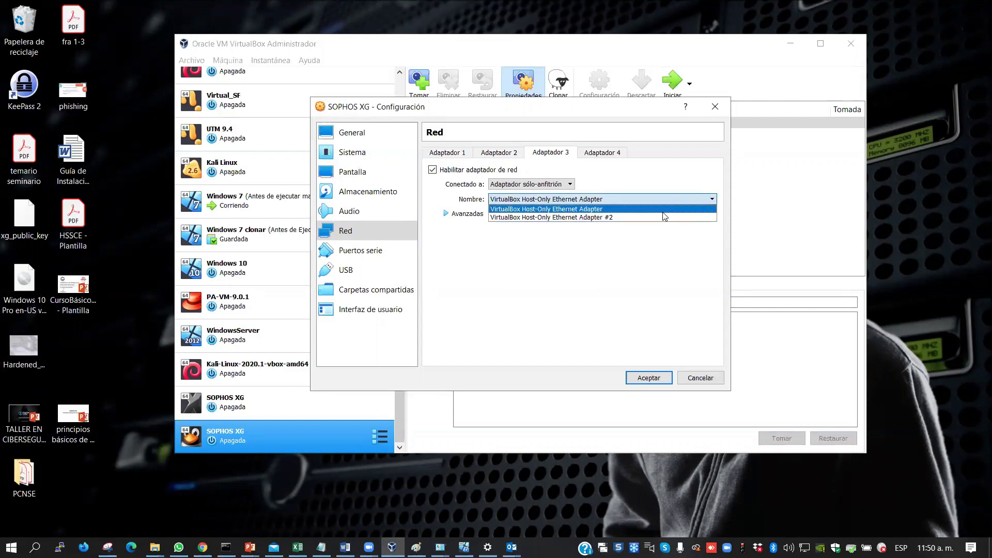
{"action": "left_click", "coordinate": [632, 218]}
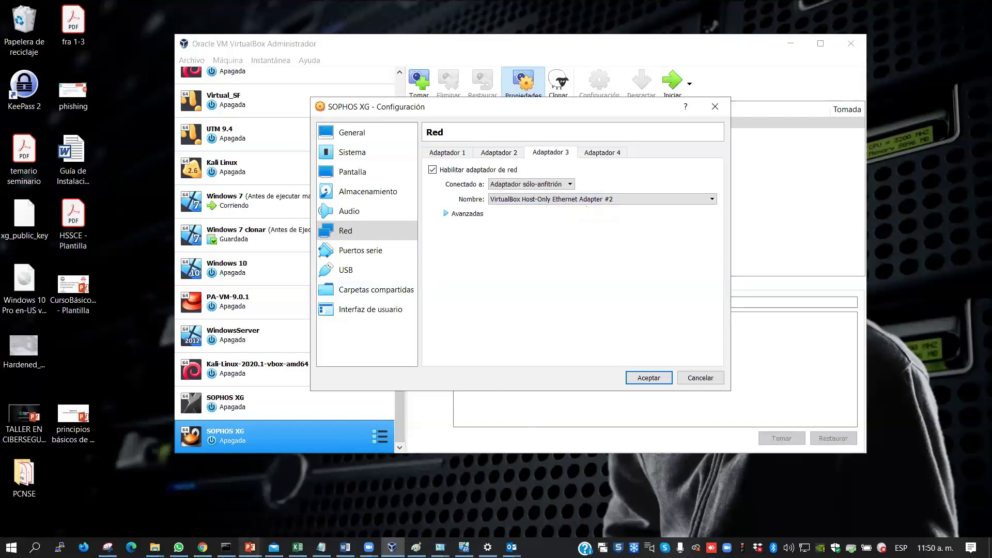
{"action": "left_click", "coordinate": [249, 547]}
{"action": "left_click", "coordinate": [302, 511]}
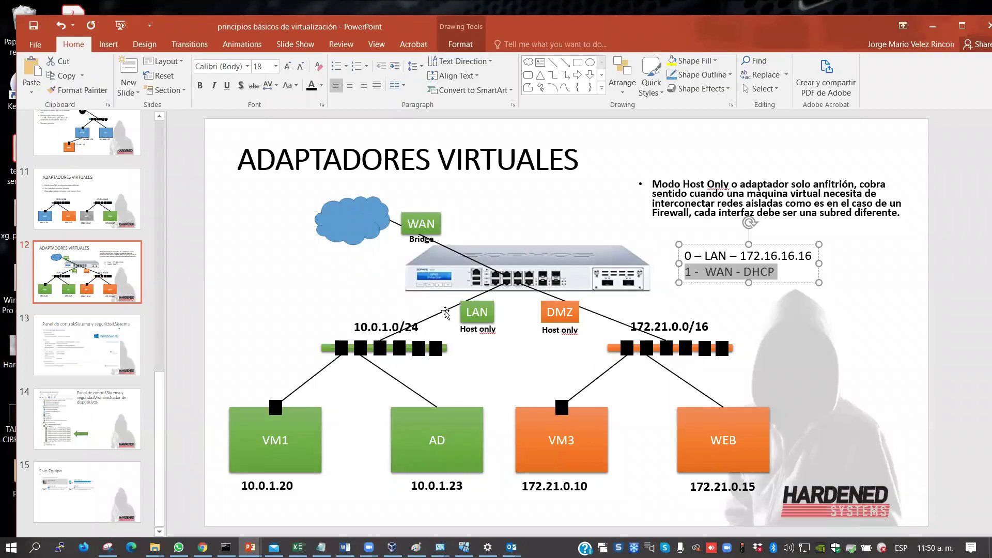
Point out the LAN, 10.0.1.0/24, 172.21.0.0/16 and WAN links on the diagram, then minimize PowerPoint
{"action": "left_click", "coordinate": [445, 312]}
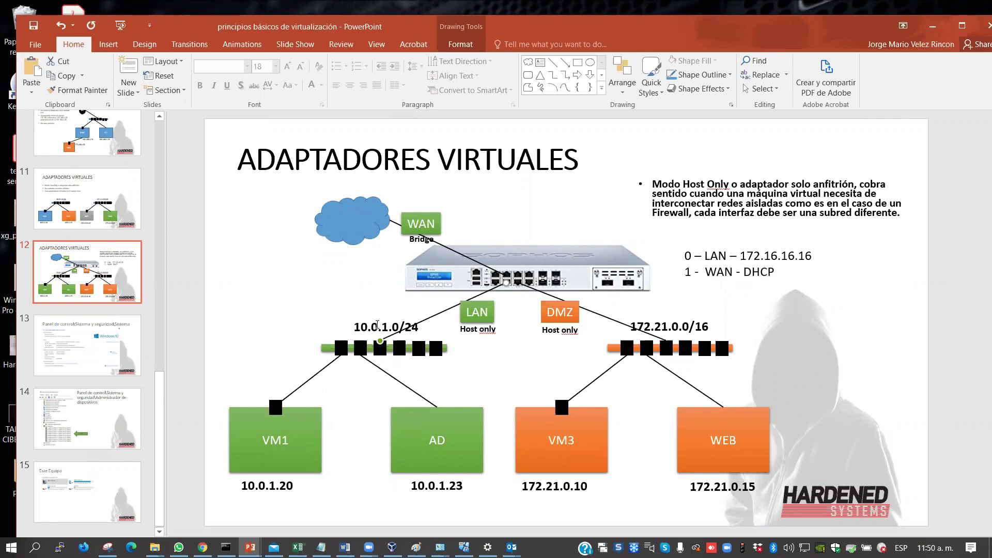
{"action": "left_click", "coordinate": [377, 326]}
{"action": "double_click", "coordinate": [377, 325]}
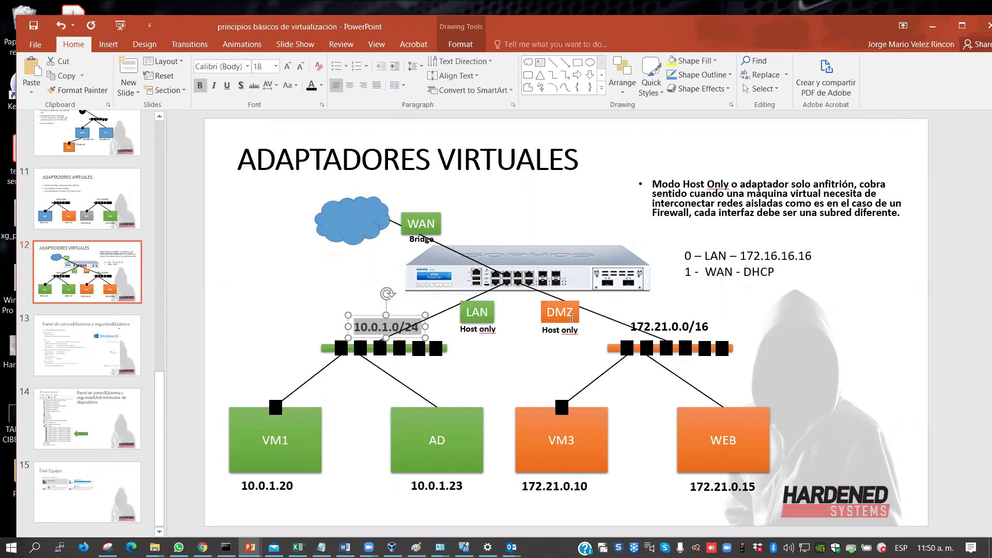
{"action": "left_click", "coordinate": [606, 318]}
{"action": "left_click", "coordinate": [682, 325]}
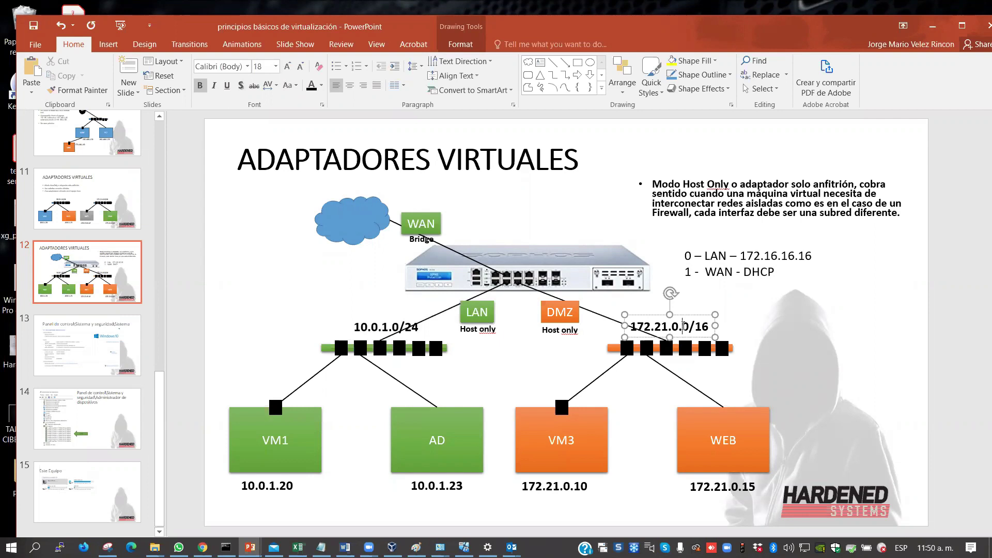
{"action": "double_click", "coordinate": [682, 326]}
{"action": "left_click", "coordinate": [444, 245]}
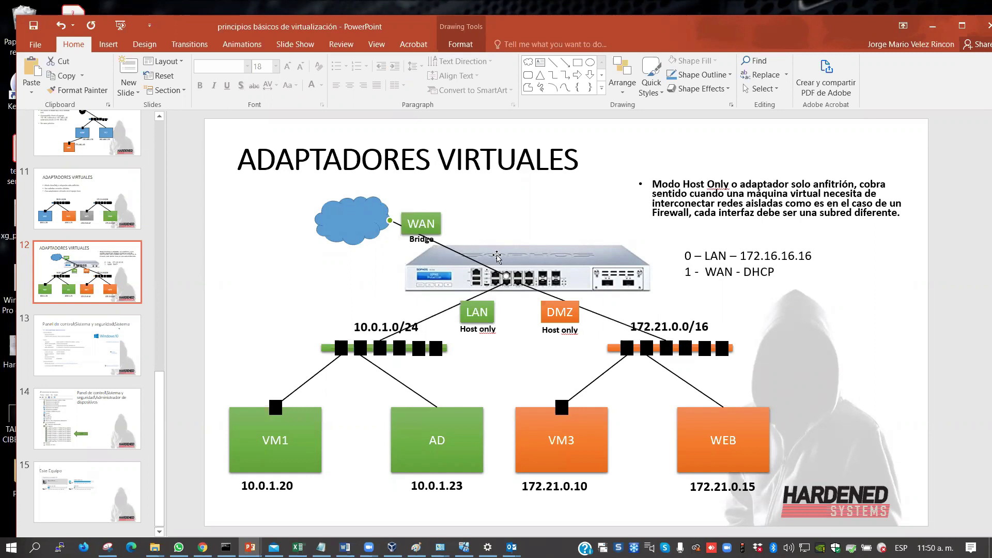
{"action": "left_click", "coordinate": [931, 26]}
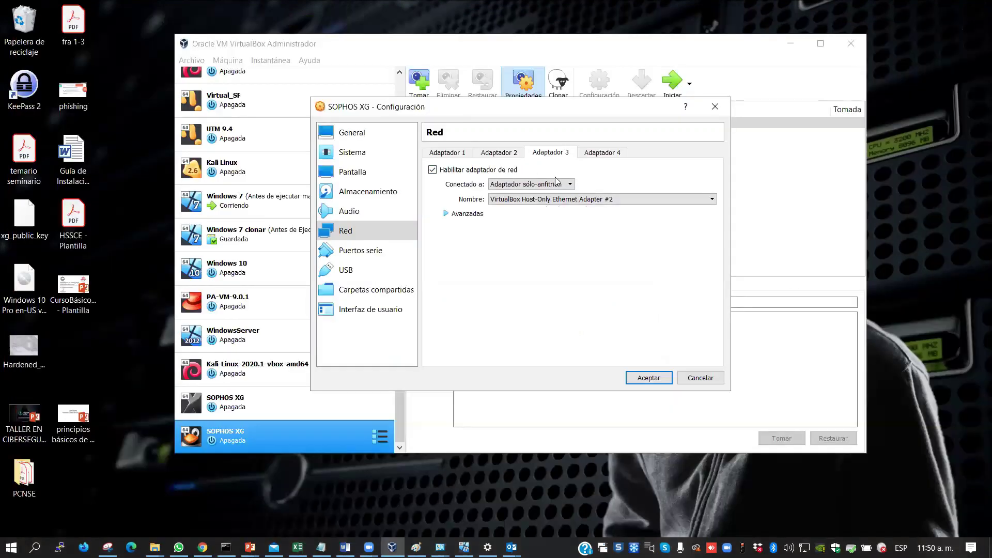
Disable Adapter 3, confirm Adapter 1 is host-only and Adapter 2 bridged, and save
{"action": "left_click", "coordinate": [494, 154]}
{"action": "left_click", "coordinate": [462, 154]}
{"action": "left_click", "coordinate": [551, 153]}
{"action": "left_click", "coordinate": [433, 171]}
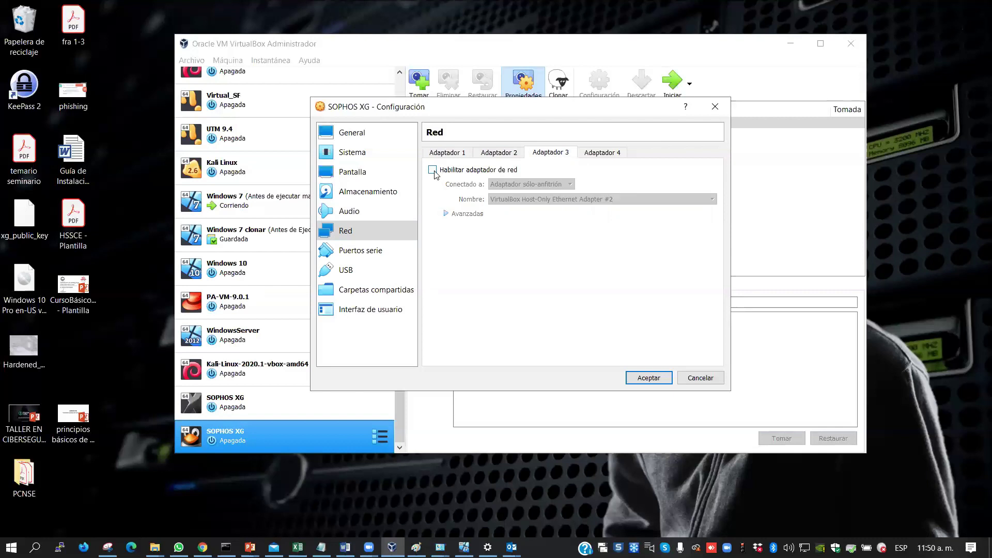
{"action": "left_click", "coordinate": [495, 157]}
{"action": "left_click", "coordinate": [452, 158]}
{"action": "left_click", "coordinate": [497, 156]}
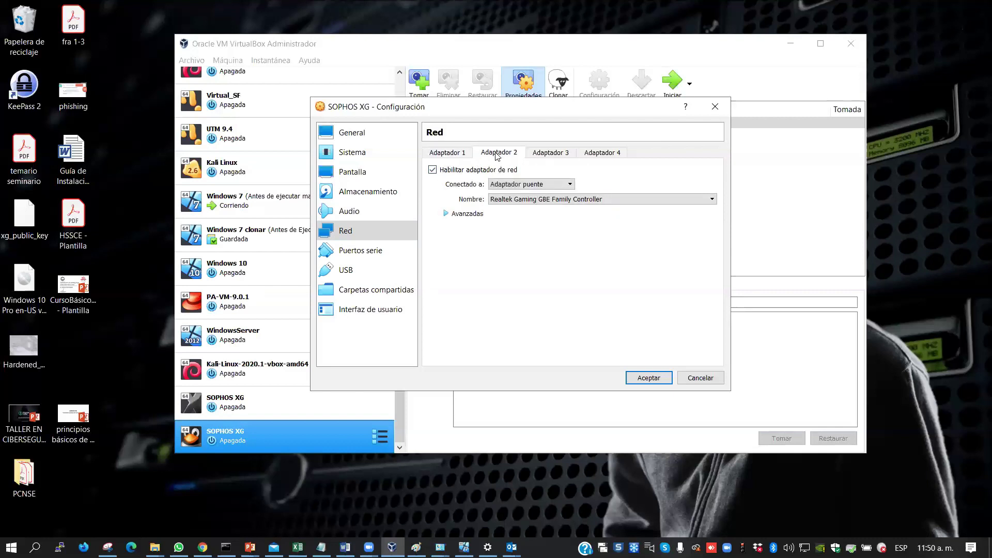
{"action": "left_click", "coordinate": [450, 154]}
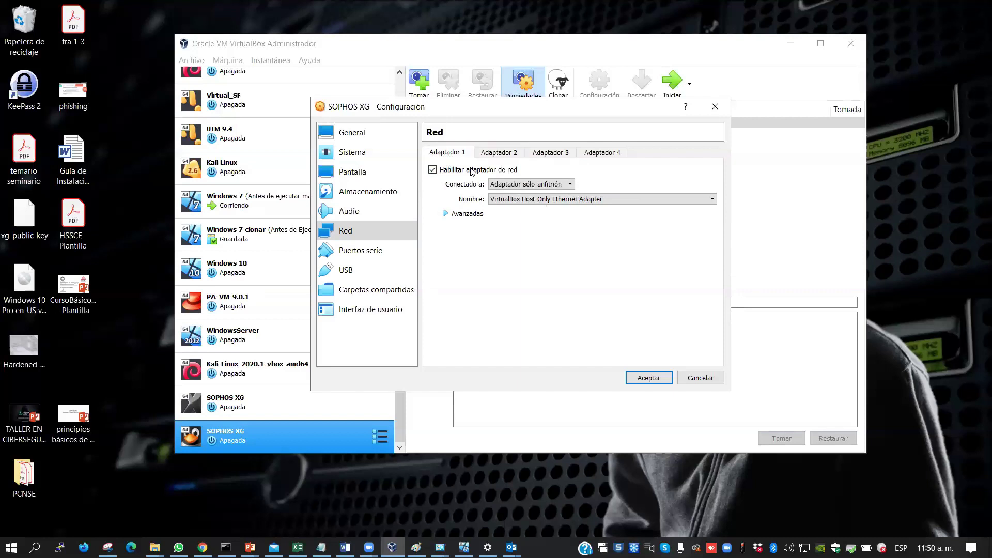
{"action": "left_click", "coordinate": [652, 377]}
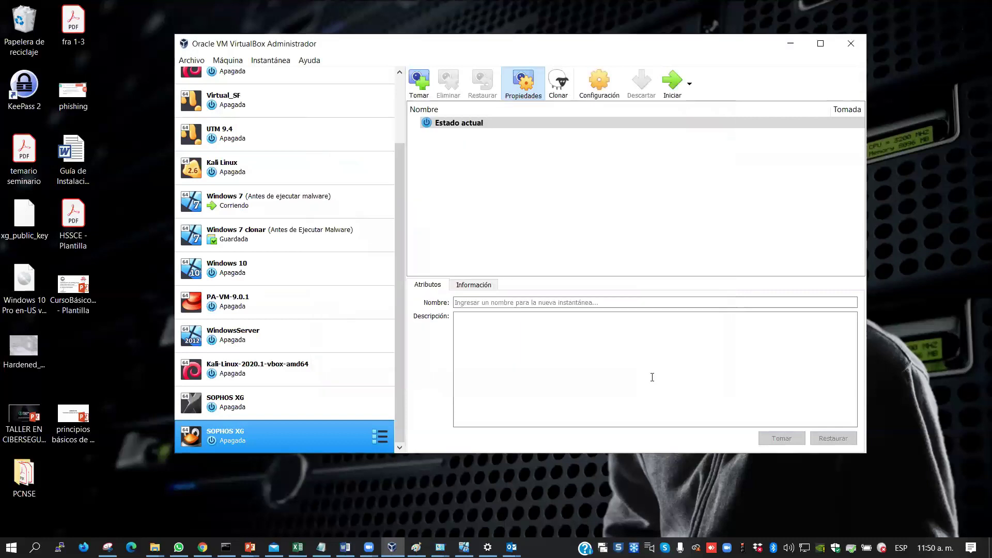
Reopen SOPHOS XG settings to review the System page (2024 MB memory, 1 CPU), then close
{"action": "right_click", "coordinate": [280, 438]}
{"action": "left_click", "coordinate": [321, 211]}
{"action": "left_click", "coordinate": [353, 155]}
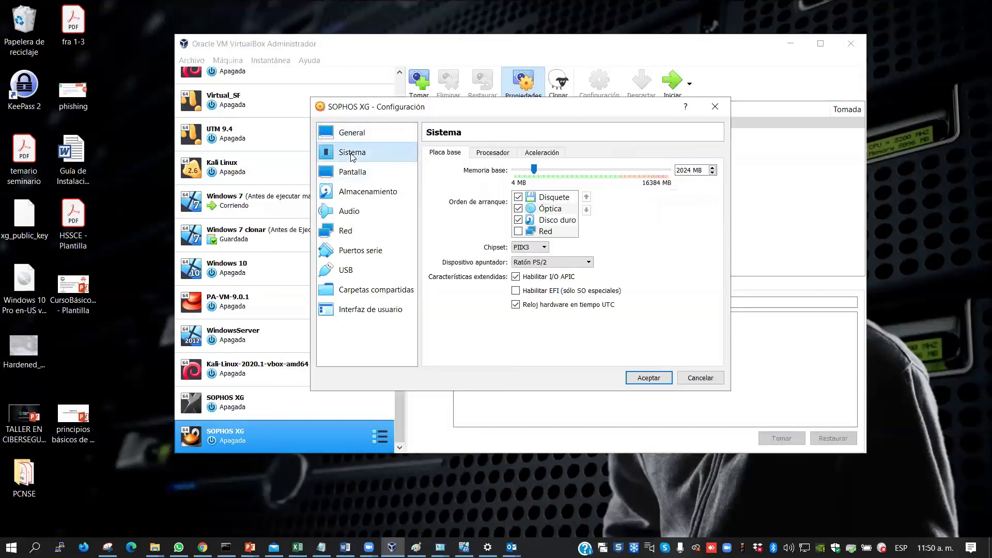
{"action": "left_click", "coordinate": [493, 153]}
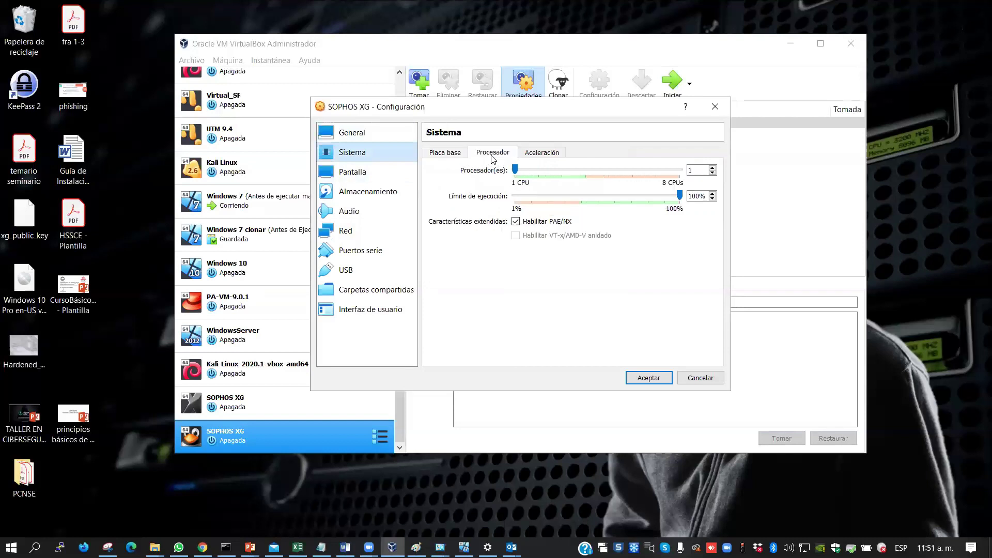
{"action": "left_click", "coordinate": [427, 155]}
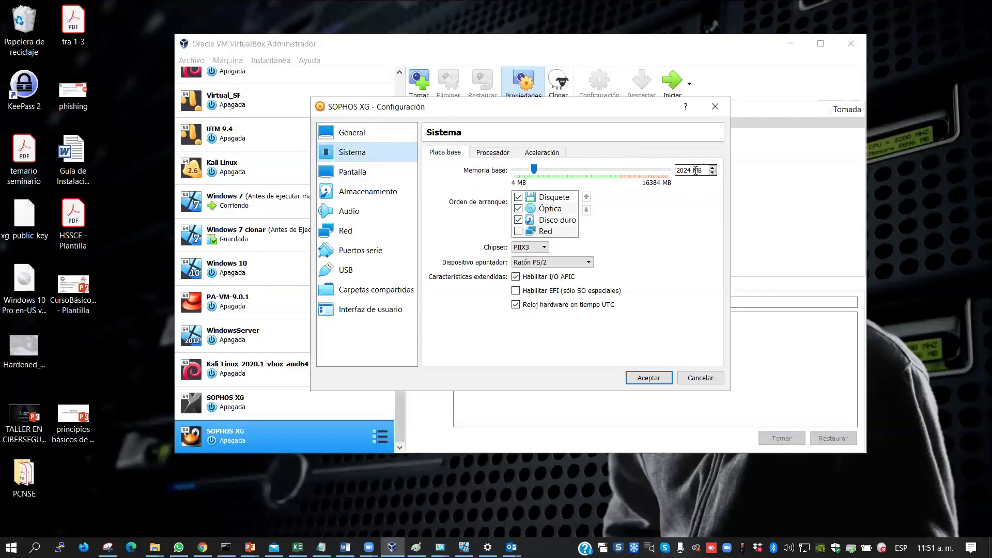
{"action": "left_click", "coordinate": [647, 378]}
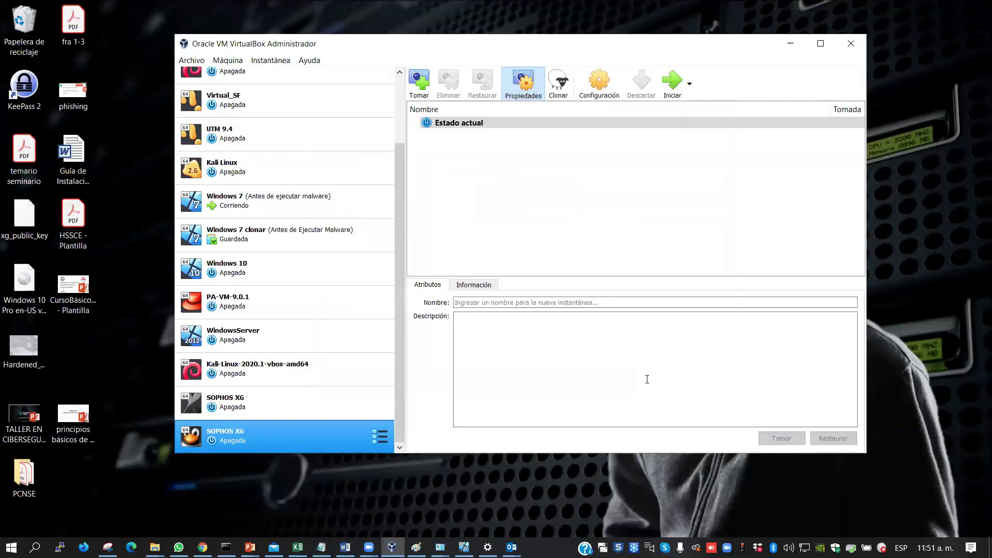
Start SOPHOS XG, move its console window to the lower right, and let the console capture input
{"action": "left_click", "coordinate": [672, 85]}
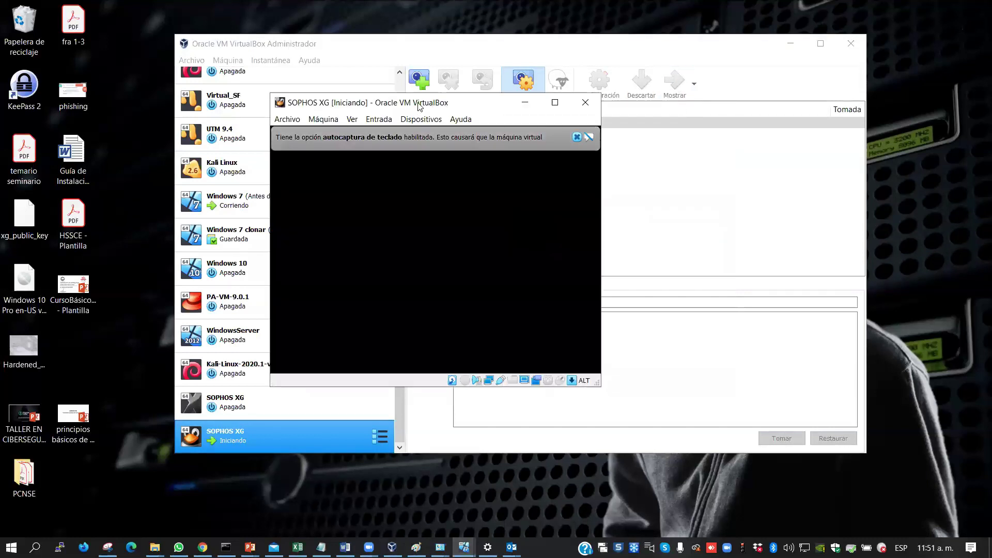
{"action": "left_click_drag", "start_coordinate": [438, 110], "coordinate": [572, 138]}
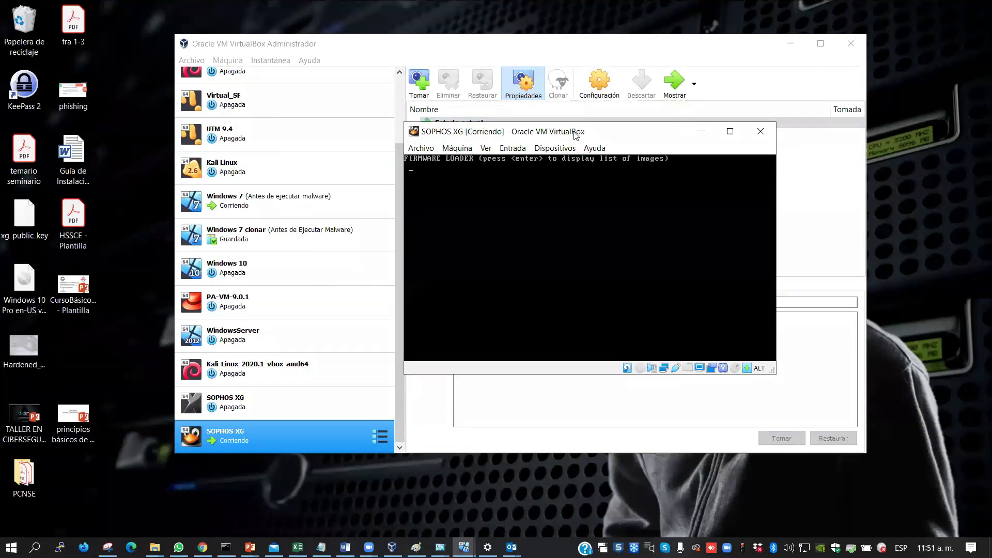
{"action": "left_click_drag", "start_coordinate": [566, 135], "coordinate": [574, 161]}
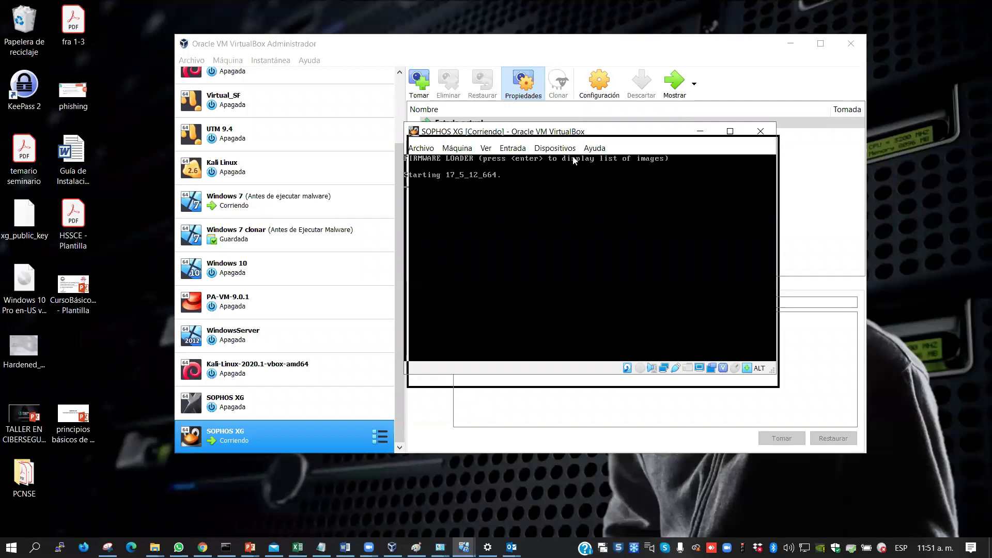
{"action": "left_click_drag", "start_coordinate": [586, 195], "coordinate": [588, 195]}
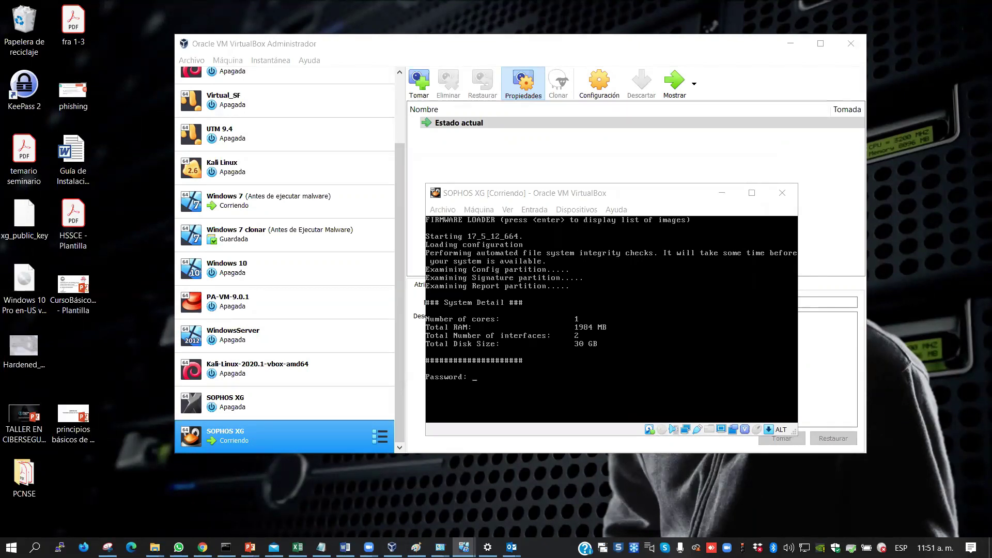
{"action": "left_click", "coordinate": [581, 321]}
{"action": "left_click", "coordinate": [484, 323]}
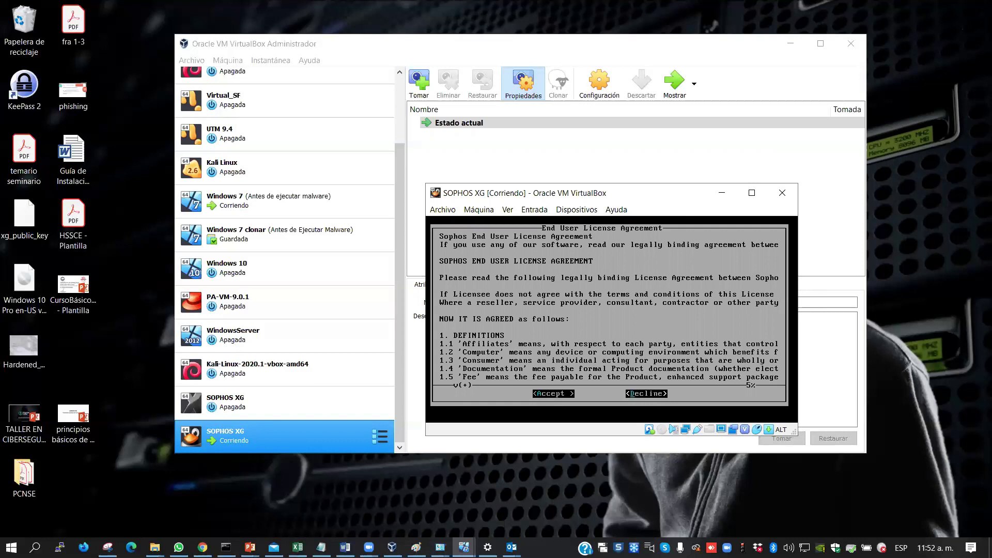
Select Accept on the Sophos End User License Agreement and confirm it
{"action": "key", "text": "Left"}
{"action": "key", "text": "Return"}
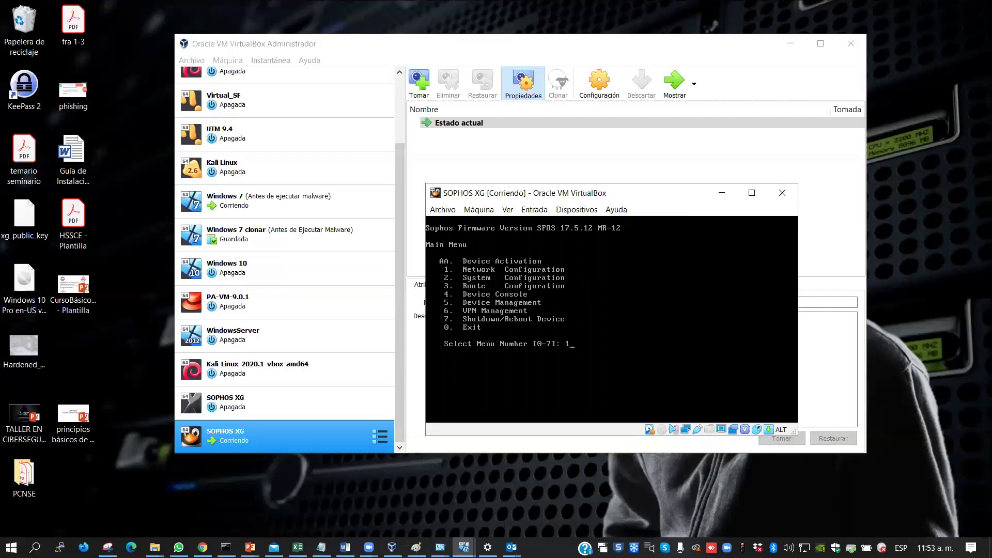
Open Network Configuration, then Interface Configuration, paging from Port1 LAN (172.16.16.16) to Port2 WAN (DHCP)
{"action": "key", "text": "Return"}
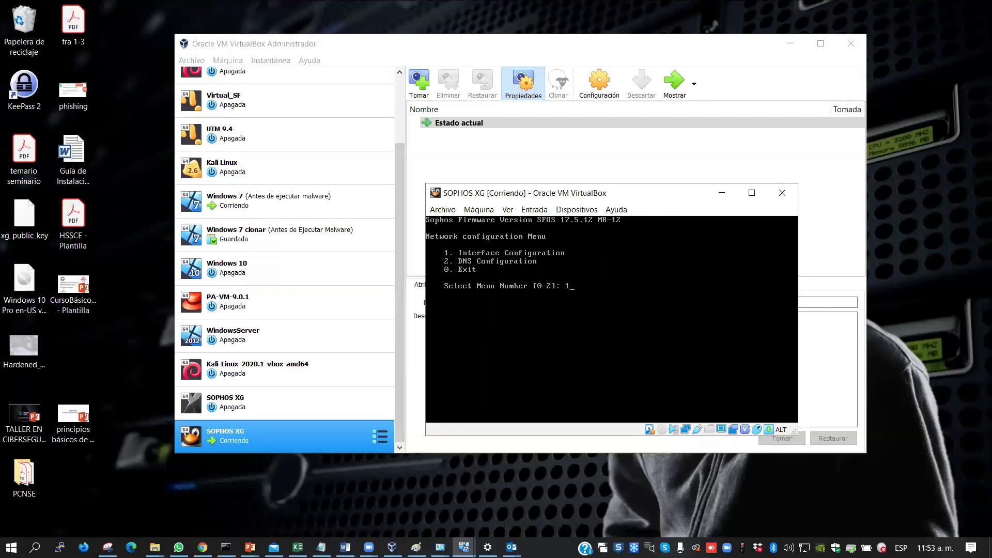
{"action": "type", "text": "1"}
{"action": "key", "text": "Return"}
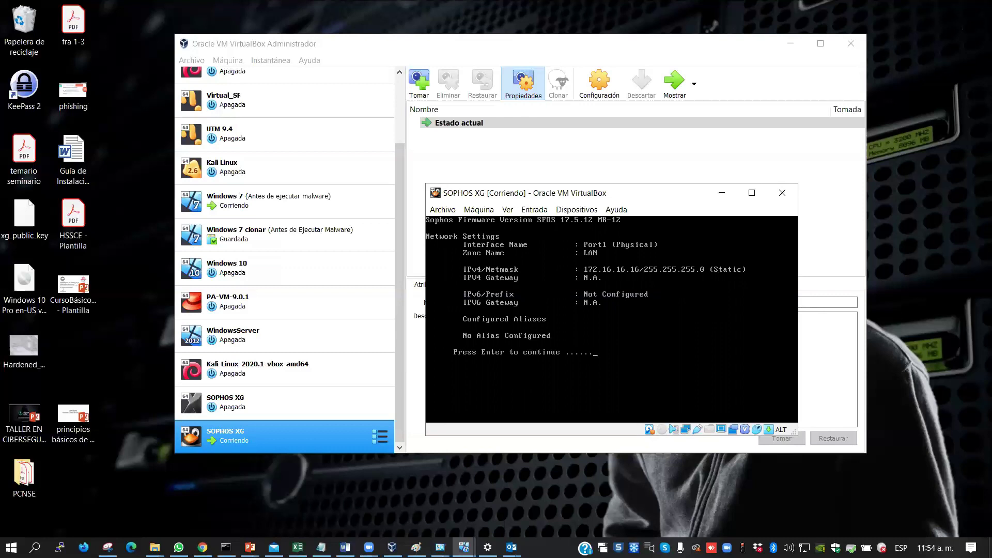
{"action": "key", "text": "Return"}
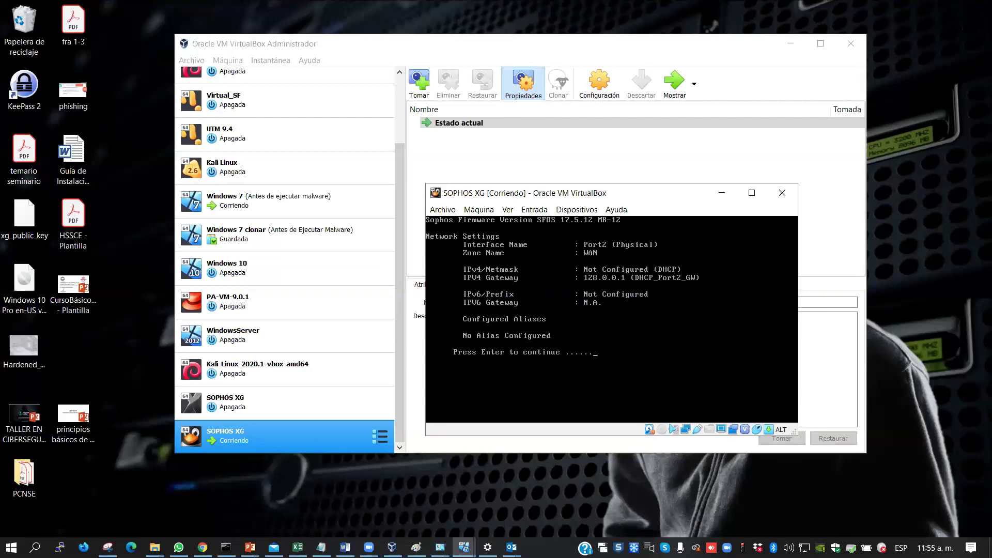
Page past Port2's details, keep the addresses, and view Port1's LAN settings at 172.16.16.16/255.255.255.0
{"action": "key", "text": "Return"}
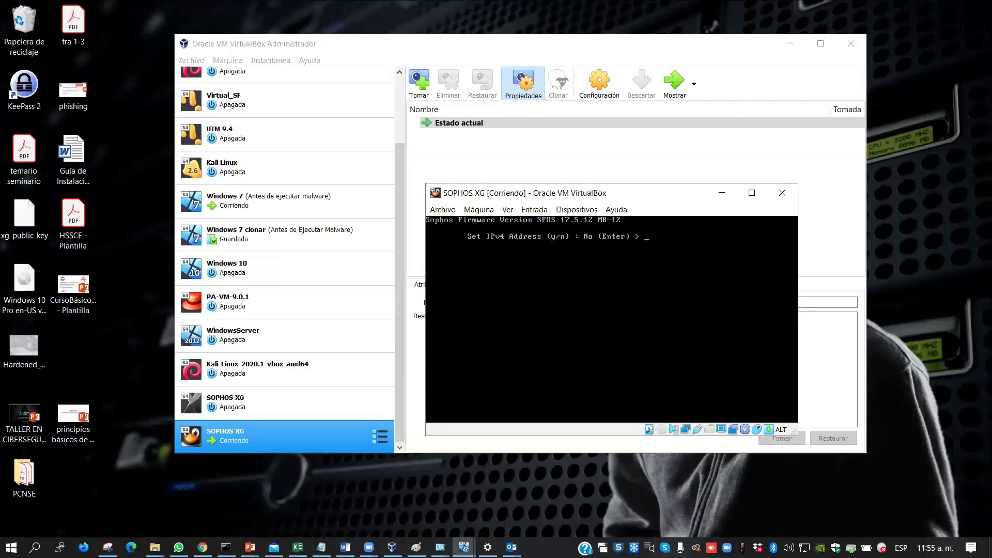
{"action": "key", "text": "Return"}
{"action": "key", "text": "Return"}
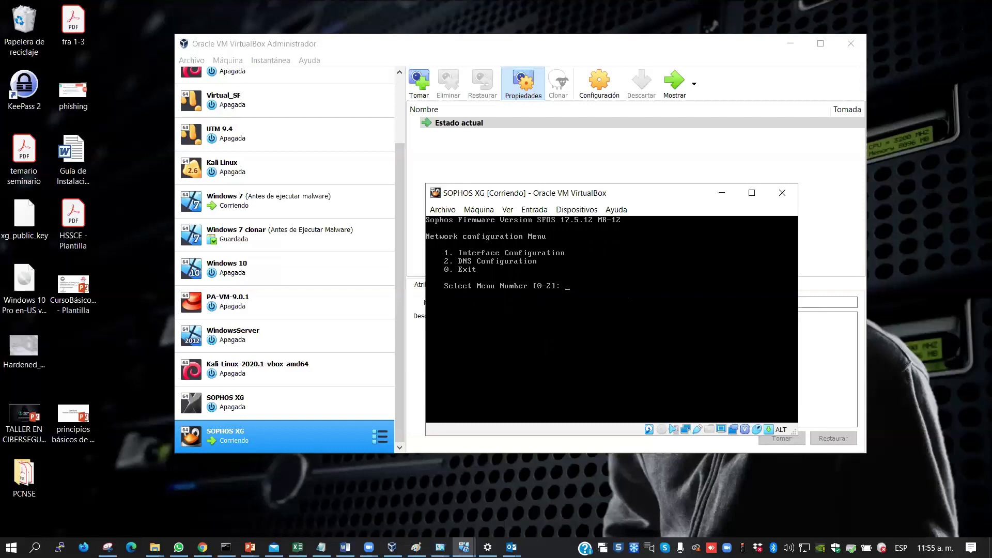
{"action": "key", "text": "Return"}
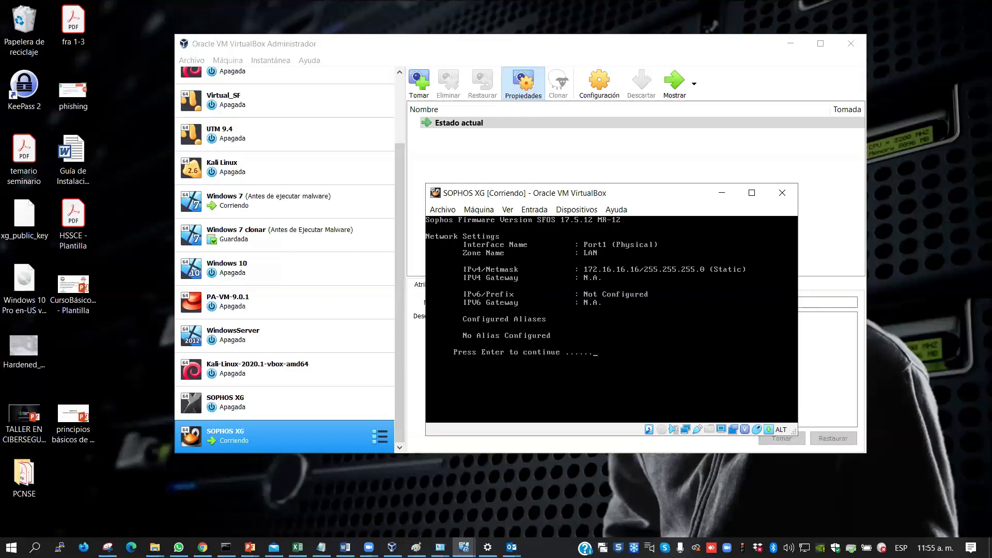
{"action": "left_click", "coordinate": [472, 211]}
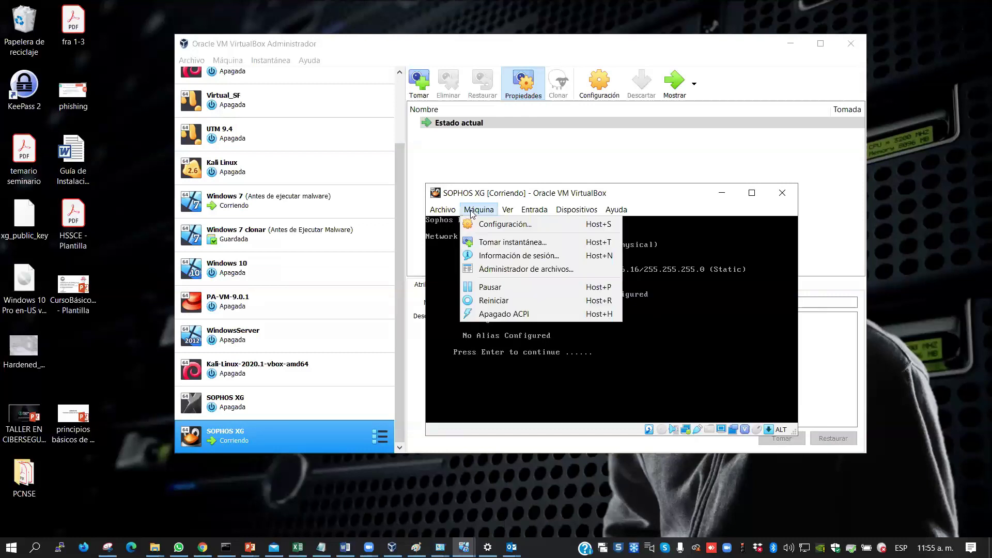
Verify Sophos XG's Adapter 1 uses the VirtualBox Host-Only Ethernet Adapter, closing the settings unchanged
{"action": "left_click", "coordinate": [487, 223]}
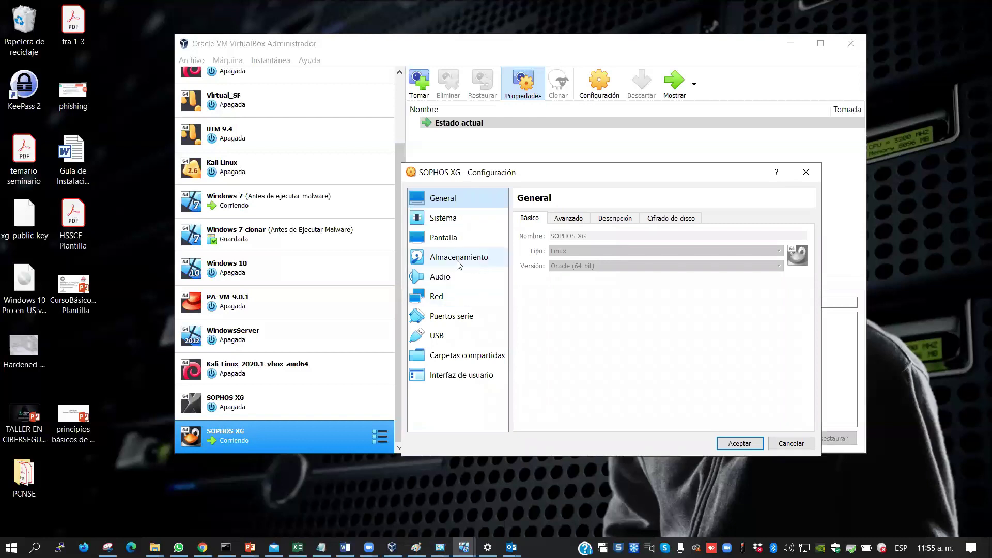
{"action": "left_click", "coordinate": [437, 296]}
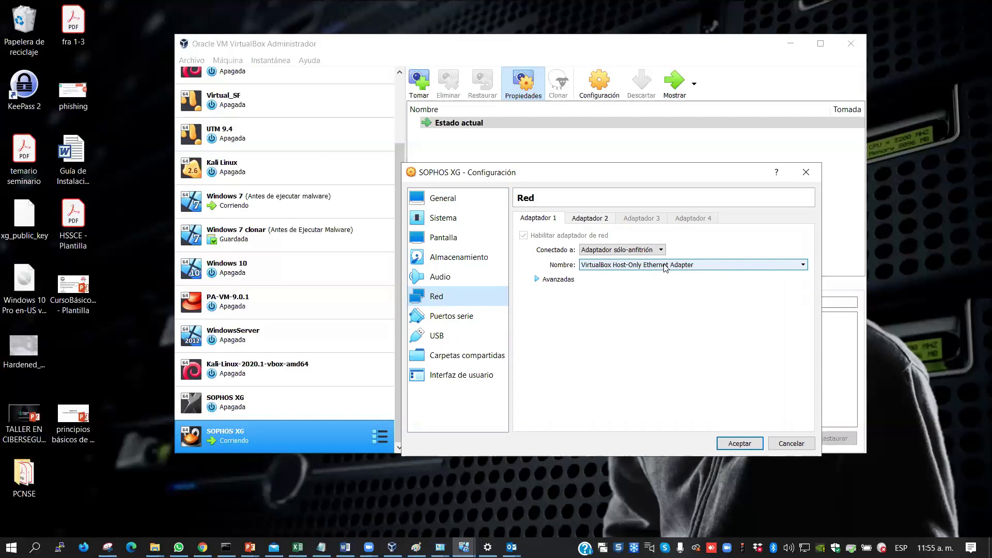
{"action": "left_click", "coordinate": [786, 446]}
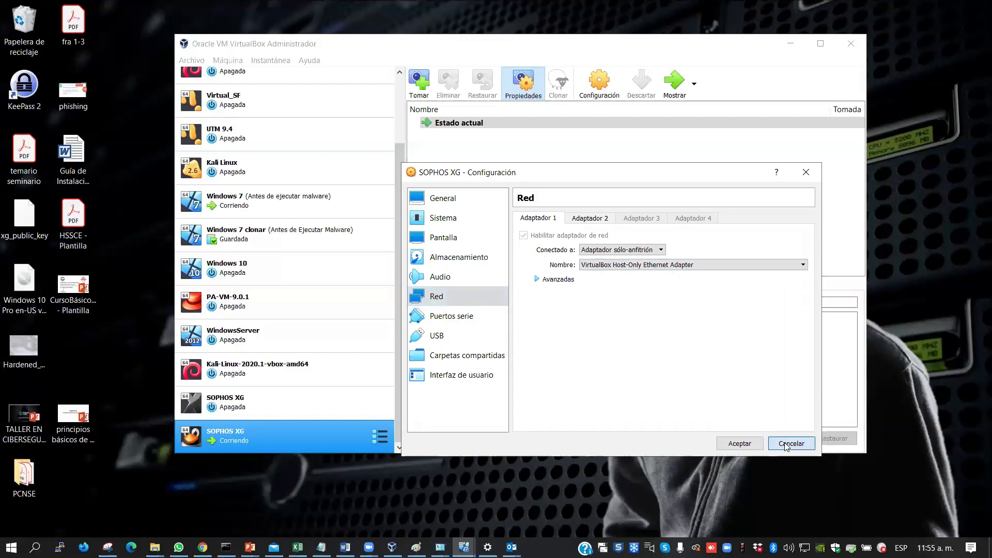
{"action": "left_click", "coordinate": [191, 63]}
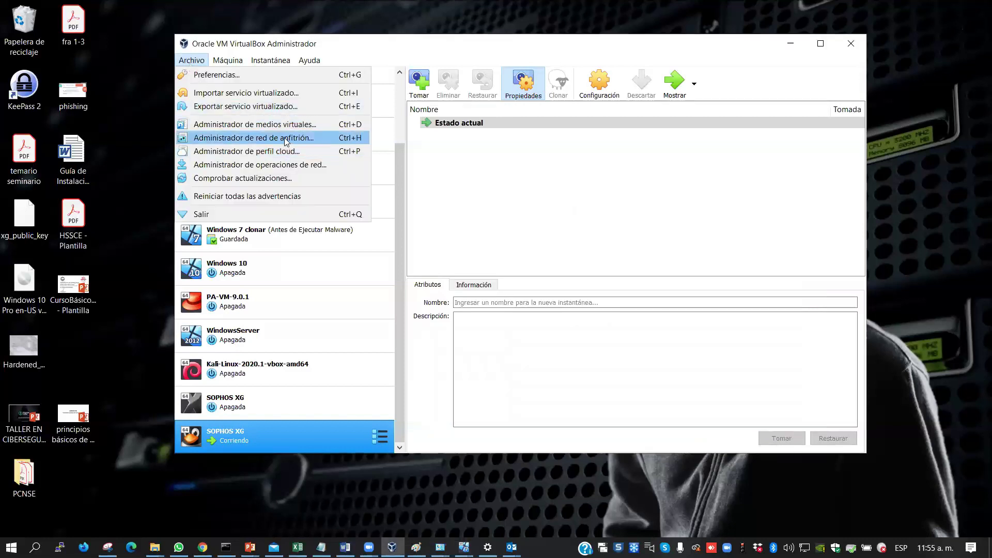
Check the host-only adapter's IPv4 settings (192.168.56.1/24, DHCP off), then minimize the Host Network Manager
{"action": "left_click", "coordinate": [258, 138]}
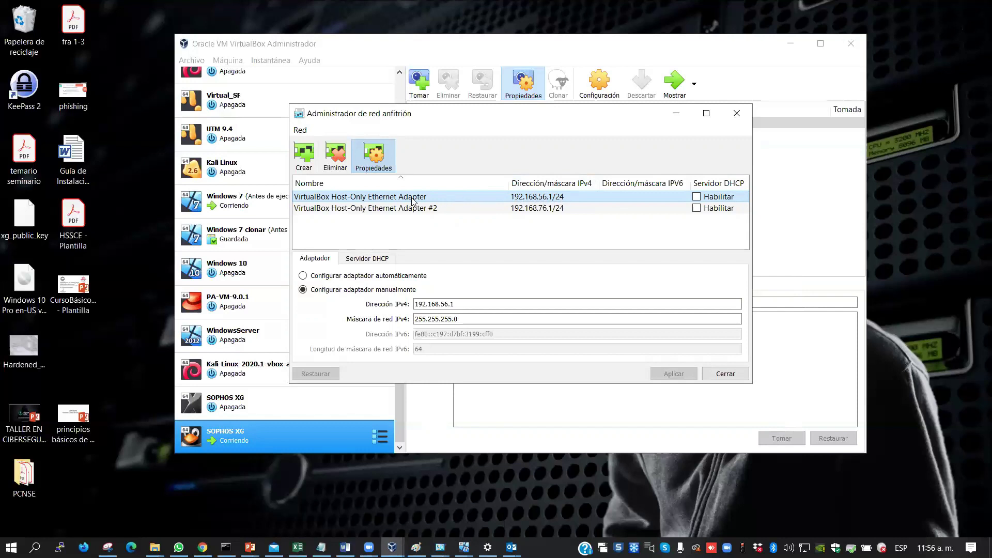
{"action": "mouse_move", "coordinate": [420, 201]}
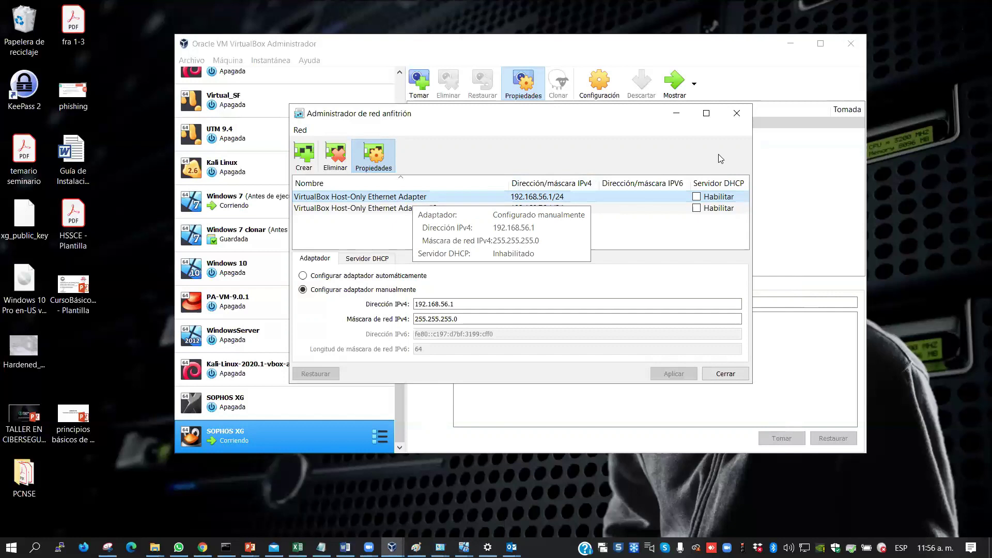
{"action": "left_click", "coordinate": [673, 112]}
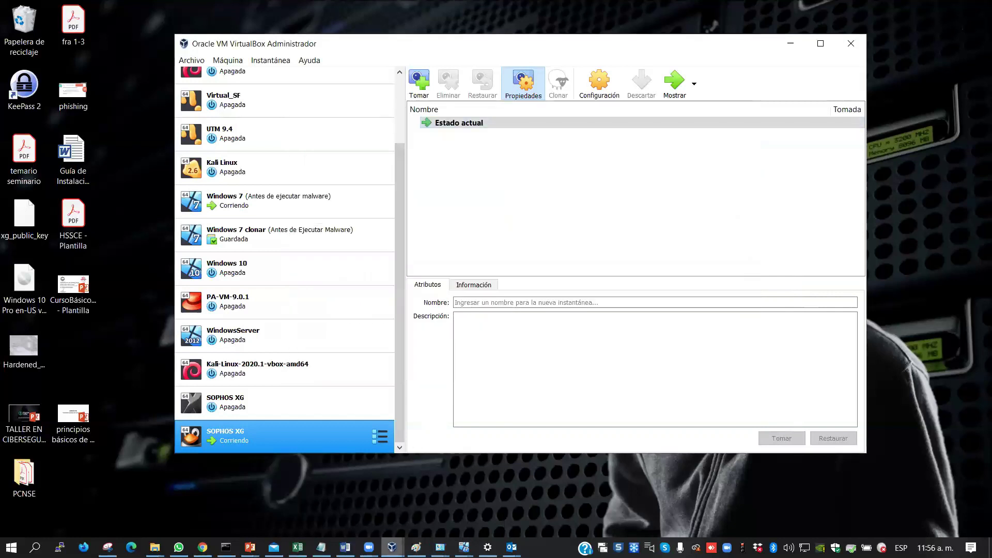
{"action": "left_click", "coordinate": [392, 547]}
{"action": "left_click", "coordinate": [512, 123]}
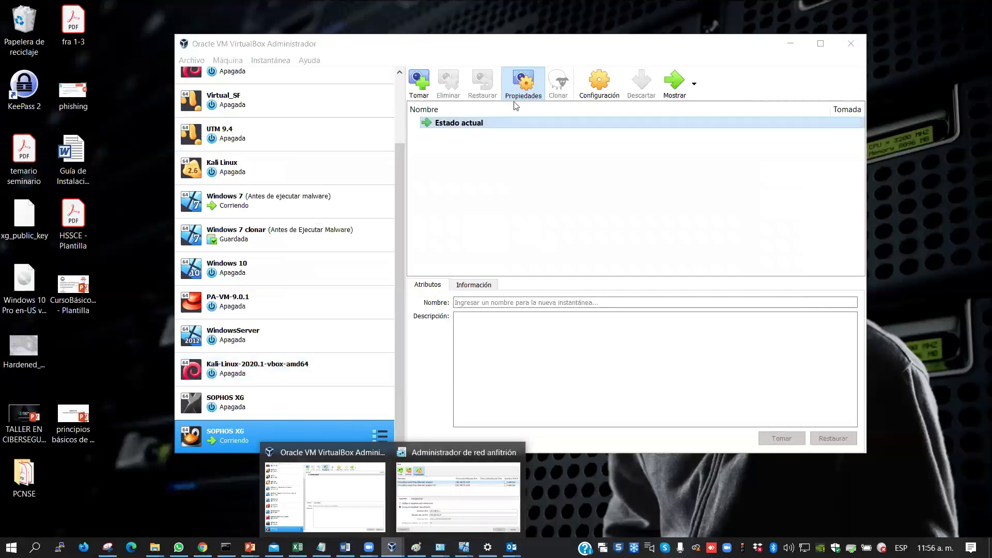
Bring the Sophos XG console forward and answer y to set a new IPv4 address for Port1
{"action": "left_click", "coordinate": [789, 40]}
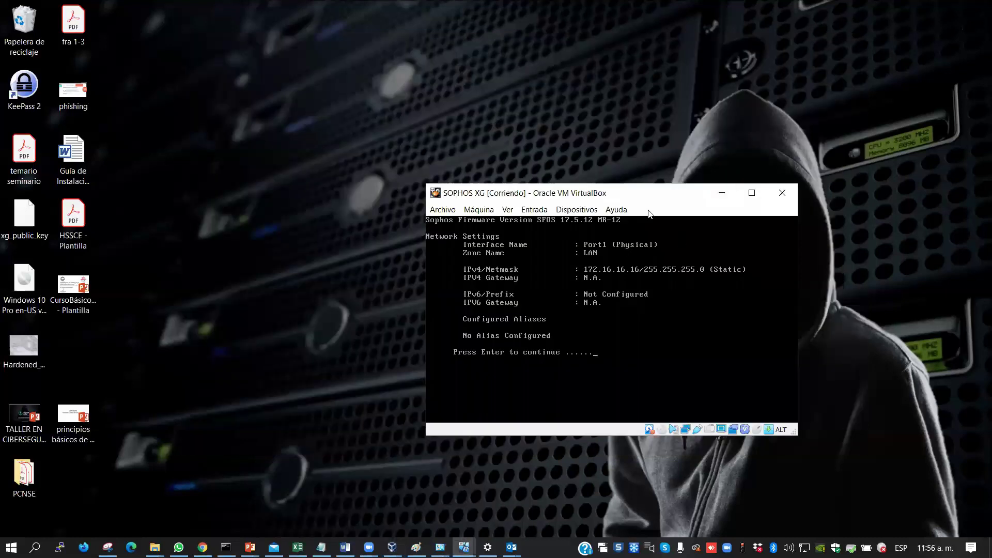
{"action": "left_click_drag", "start_coordinate": [620, 192], "coordinate": [580, 92]}
{"action": "left_click", "coordinate": [566, 253]}
{"action": "key", "text": "Return"}
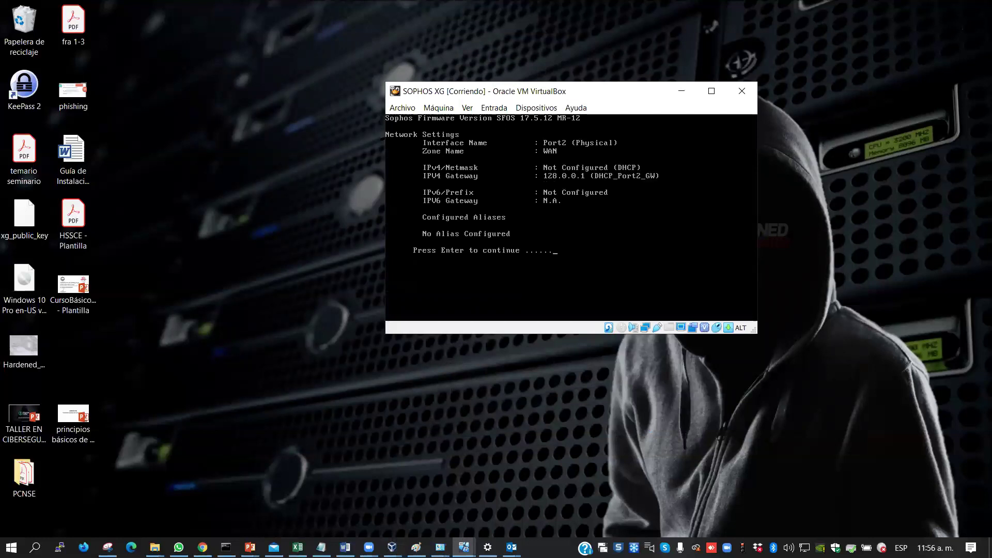
{"action": "key", "text": "Return"}
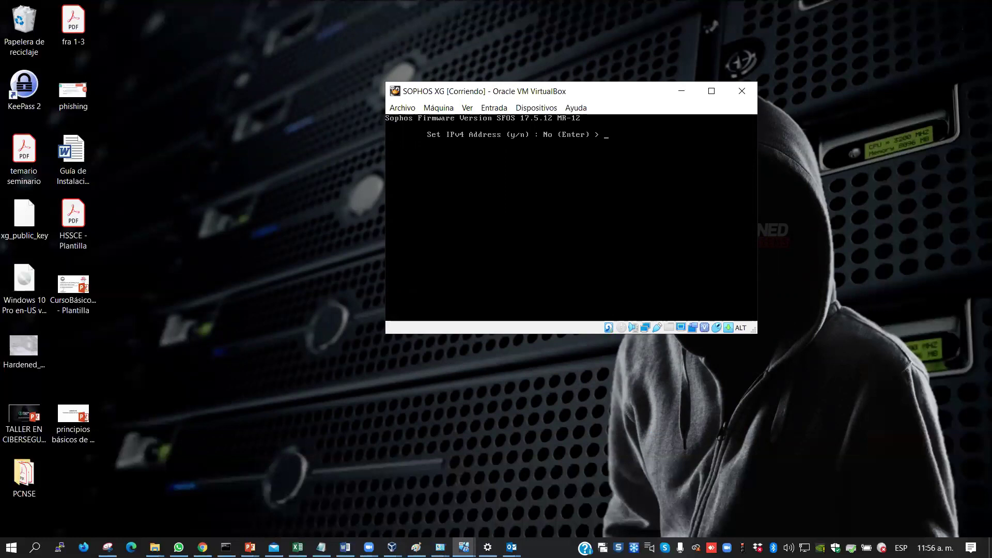
{"action": "type", "text": "y"}
{"action": "key", "text": "Return"}
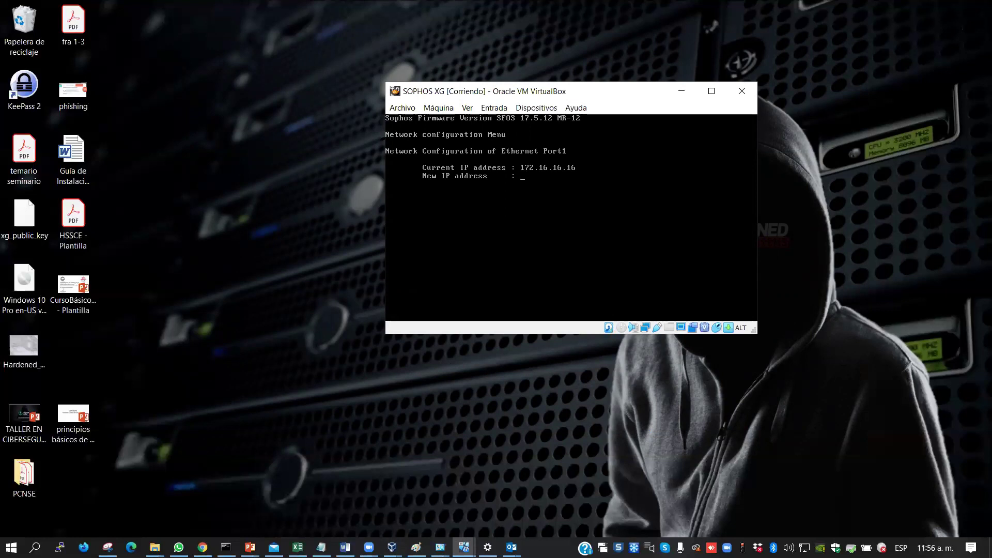
Enter 192.168.56.254 as Port1's IP address with netmask 255.255.255.0
{"action": "left_click", "coordinate": [464, 547]}
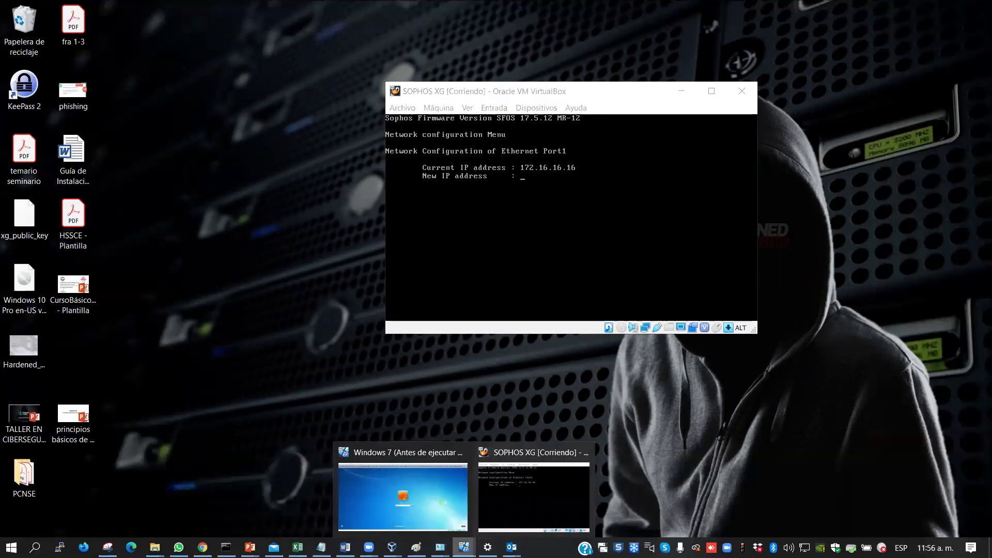
{"action": "left_click", "coordinate": [524, 177]}
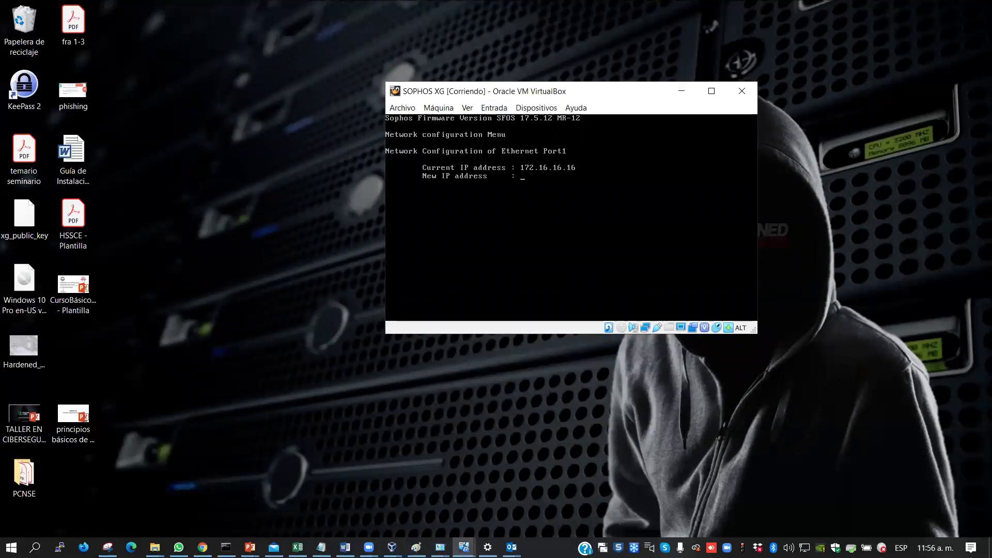
{"action": "type", "text": "192.168"}
{"action": "type", "text": ".56.254"}
{"action": "key", "text": "Return"}
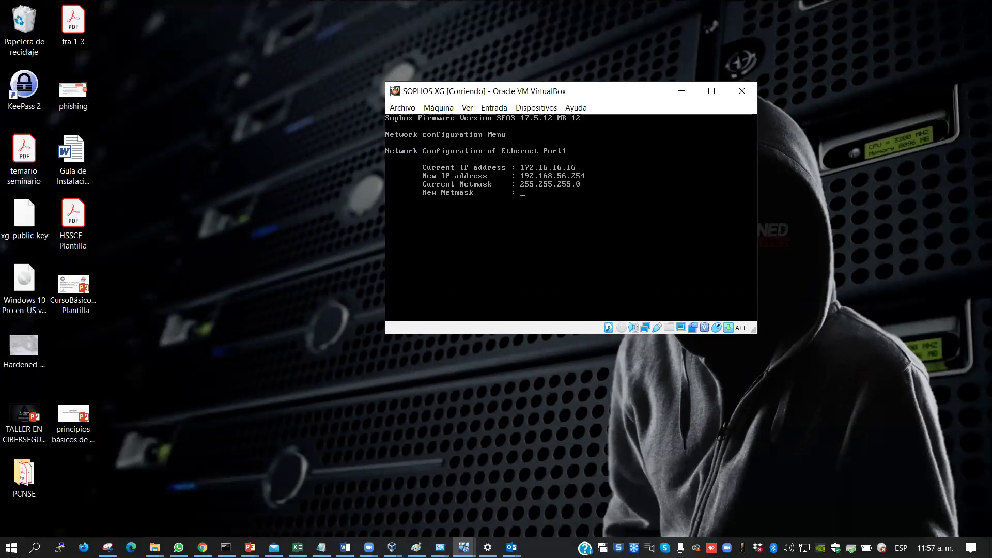
{"action": "type", "text": "255.255.255.0"}
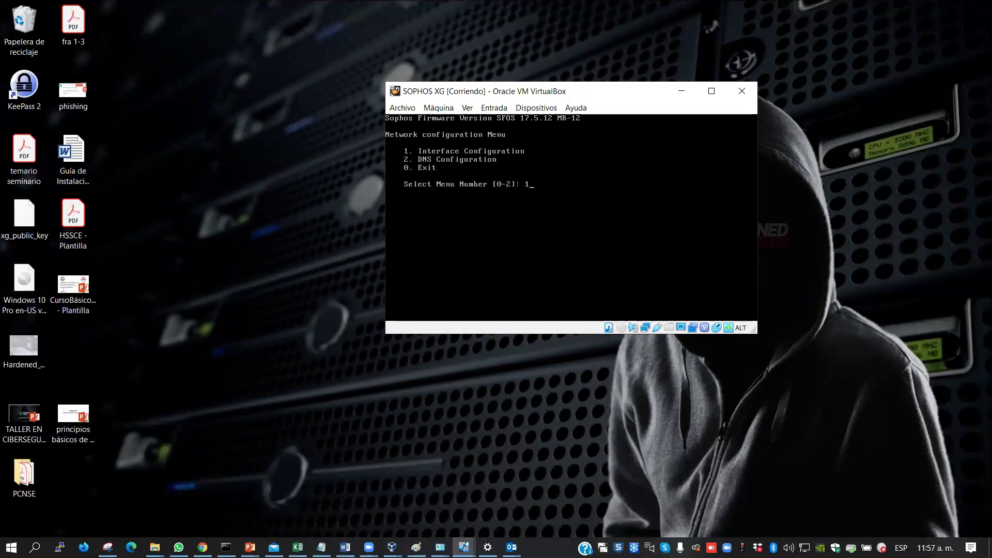
Confirm Port1 is static at 192.168.56.254/255.255.255.0, matching the 192.168.56.1 host-only adapter
{"action": "key", "text": "Return"}
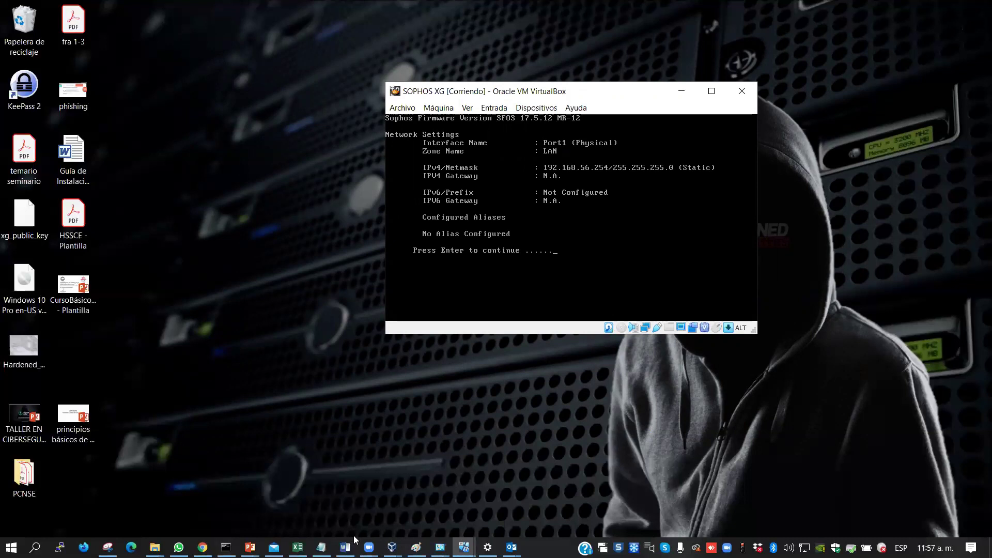
{"action": "left_click", "coordinate": [392, 546]}
{"action": "left_click", "coordinate": [432, 493]}
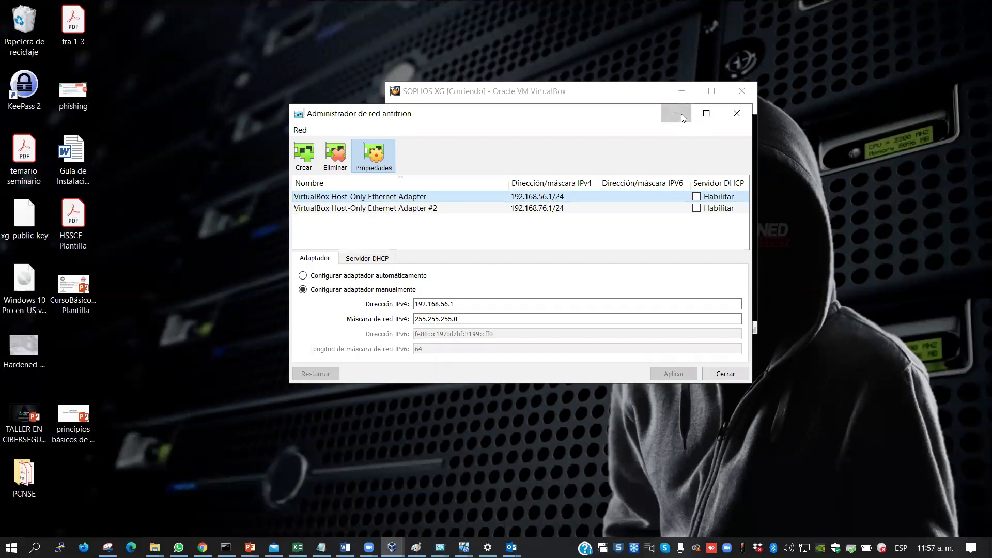
{"action": "left_click", "coordinate": [682, 118]}
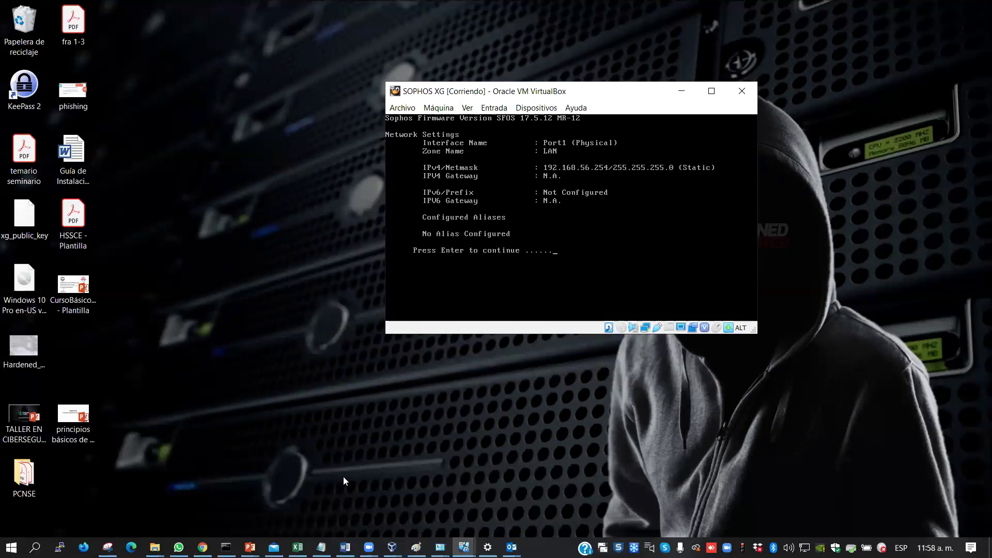
{"action": "left_click", "coordinate": [202, 547]}
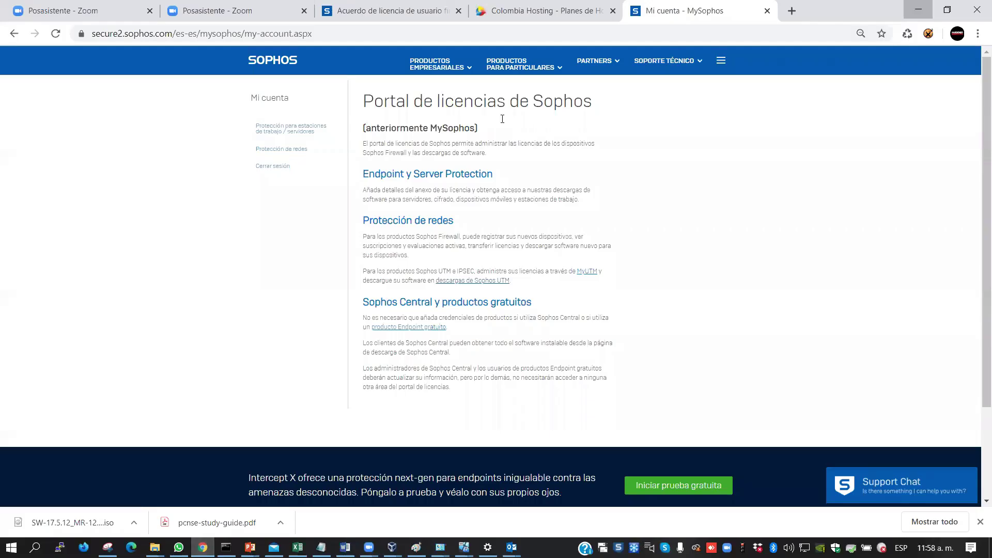
{"action": "left_click", "coordinate": [791, 10]}
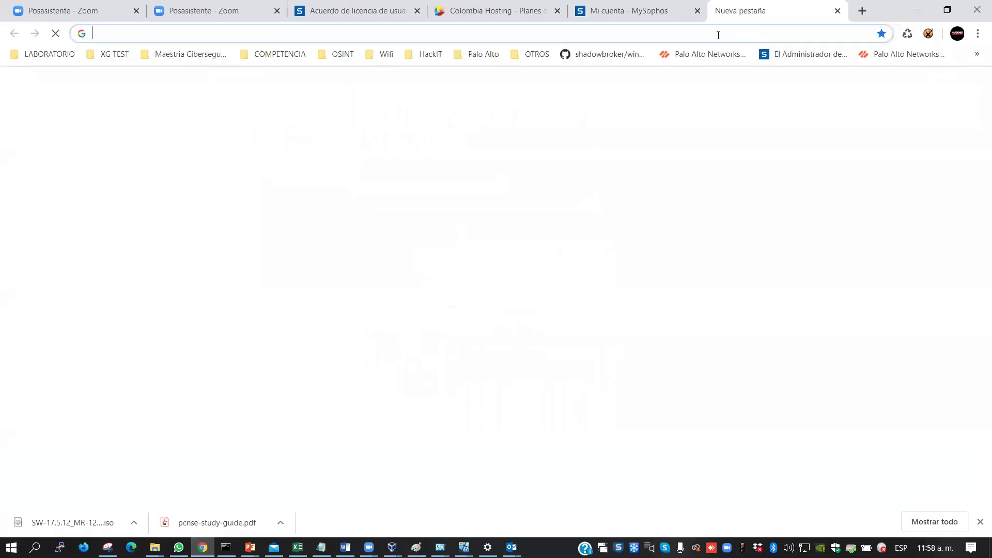
{"action": "left_click", "coordinate": [611, 36]}
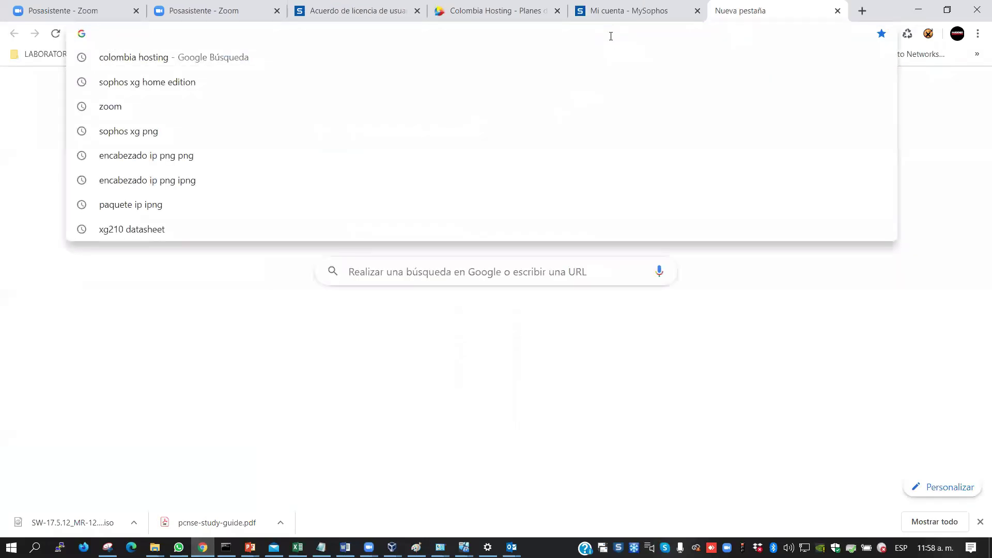
{"action": "type", "text": "https://"}
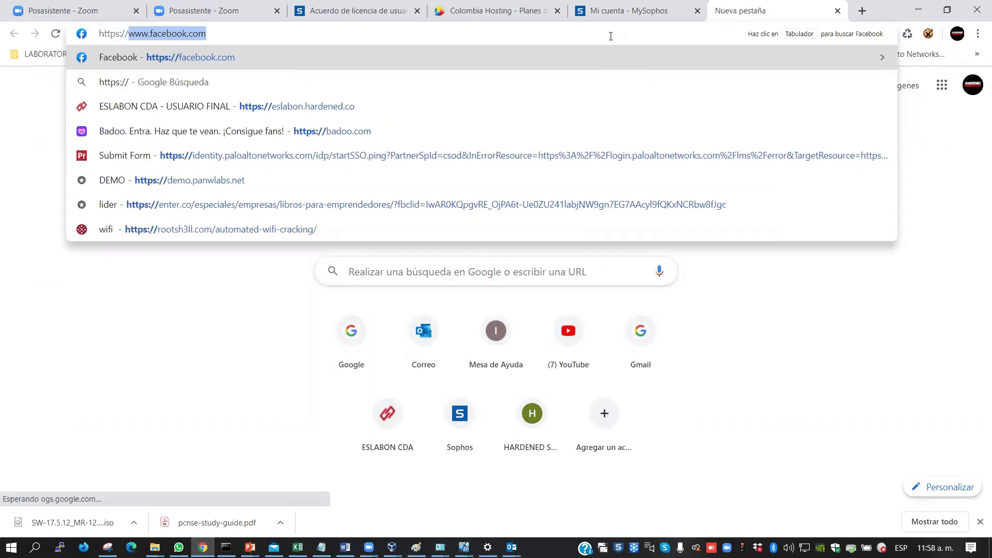
{"action": "type", "text": "192.16"}
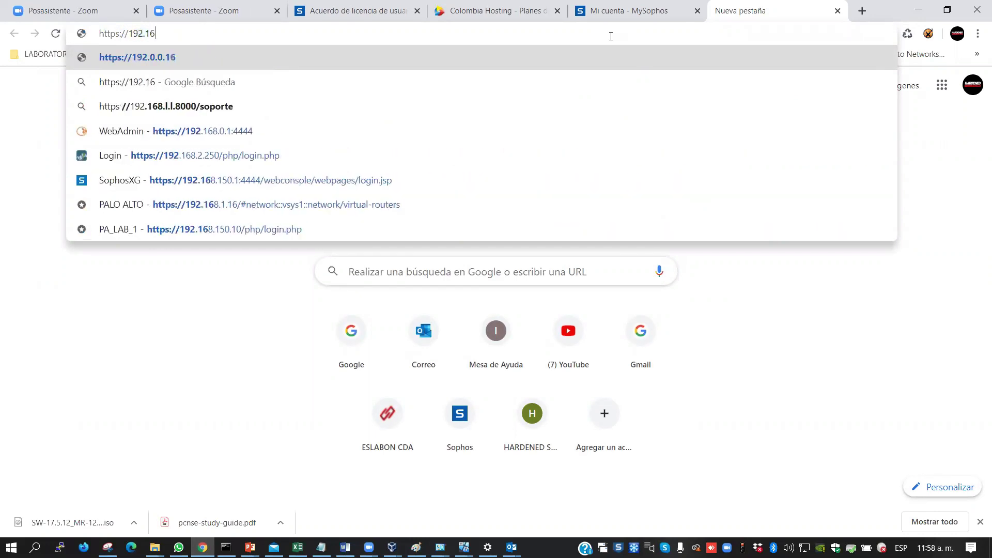
{"action": "type", "text": "8.56."}
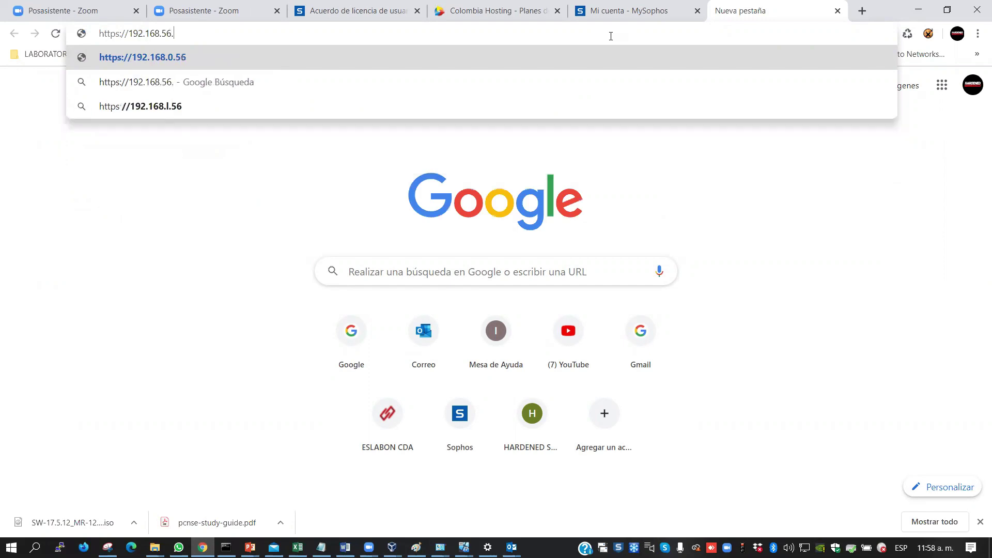
{"action": "type", "text": "254:"}
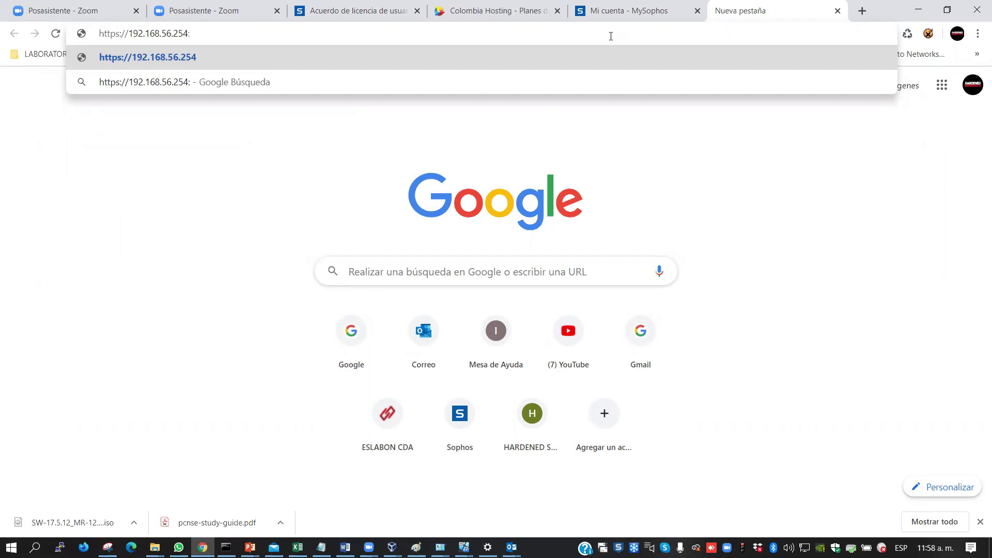
{"action": "type", "text": "4444"}
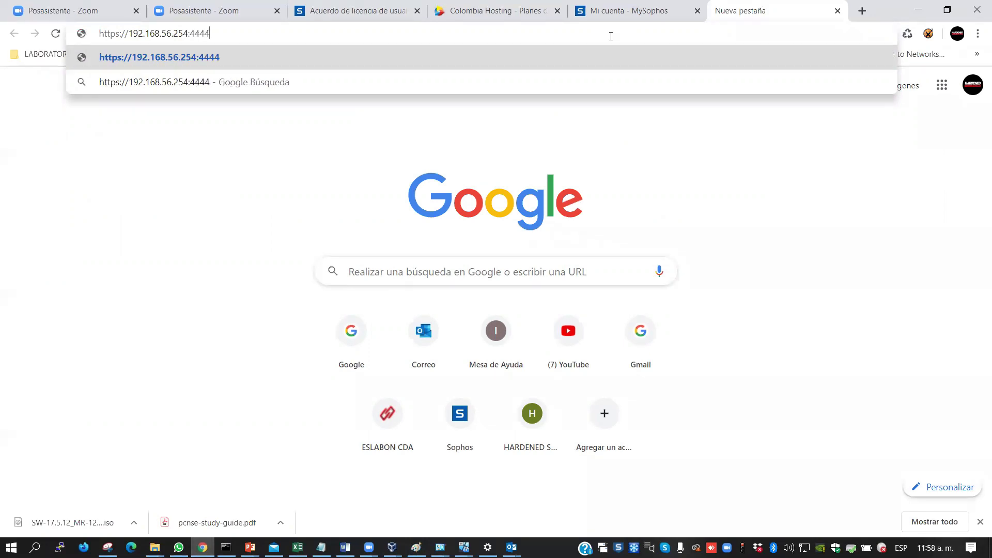
{"action": "key", "text": "Return"}
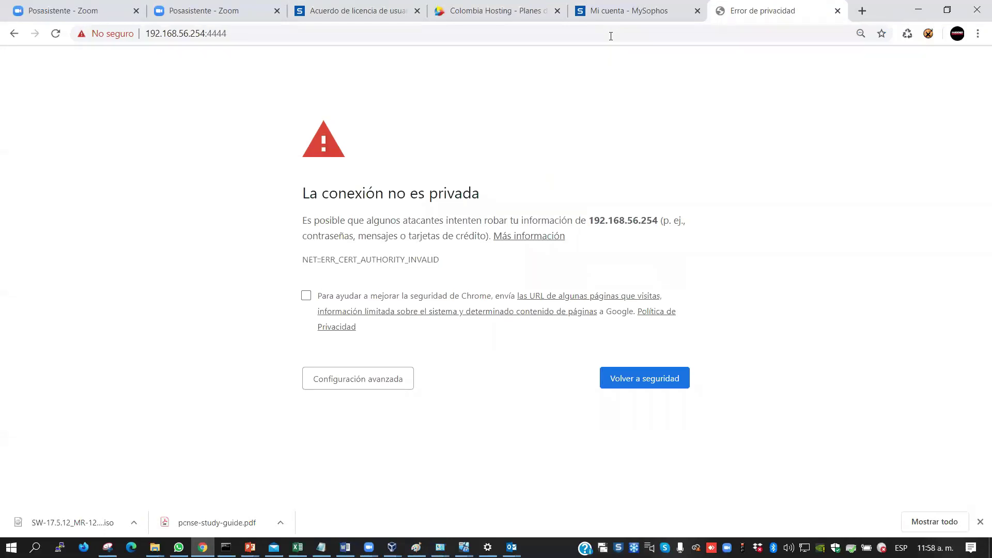
{"action": "left_click", "coordinate": [343, 380]}
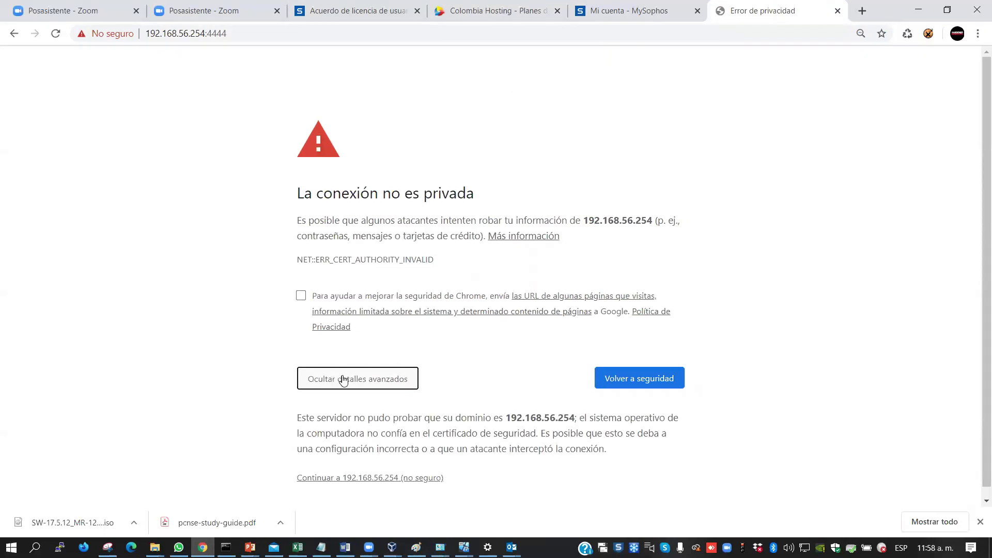
{"action": "left_click", "coordinate": [382, 478]}
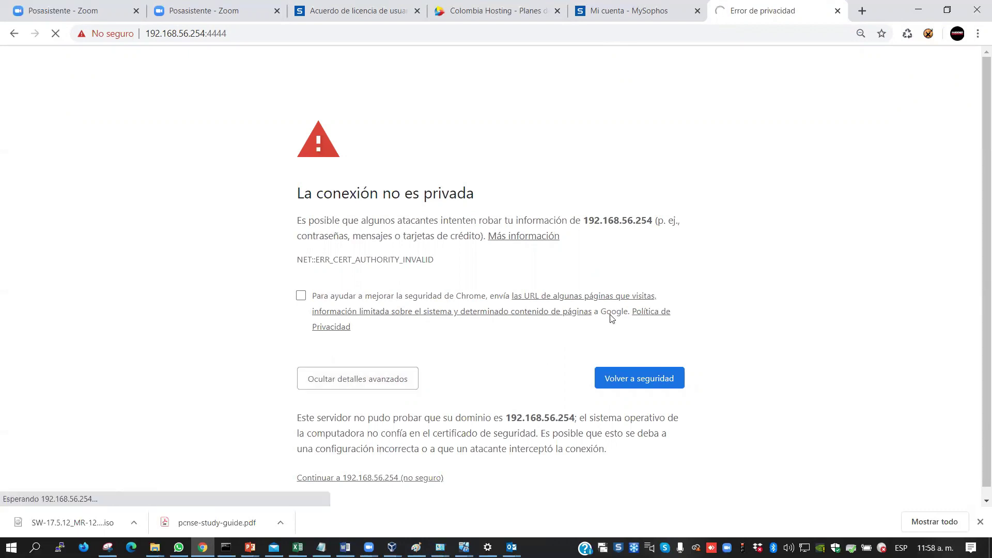